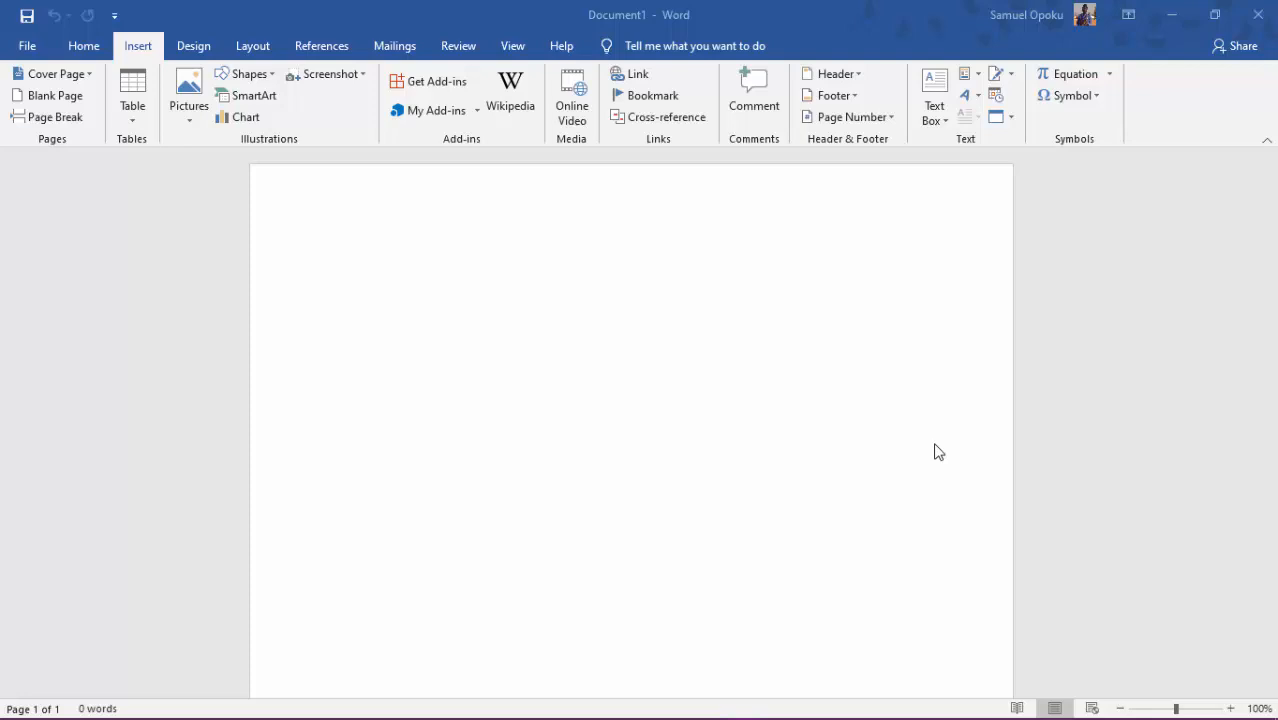
pyautogui.click(976, 97)
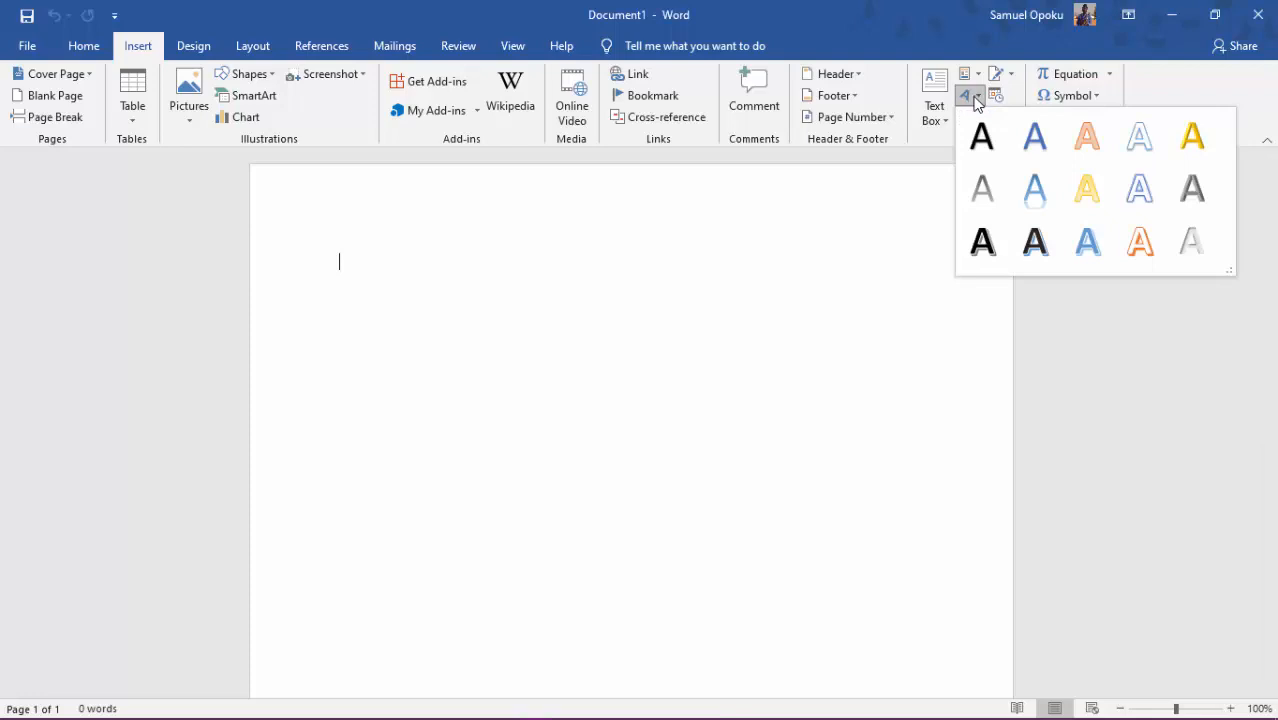
pyautogui.click(923, 340)
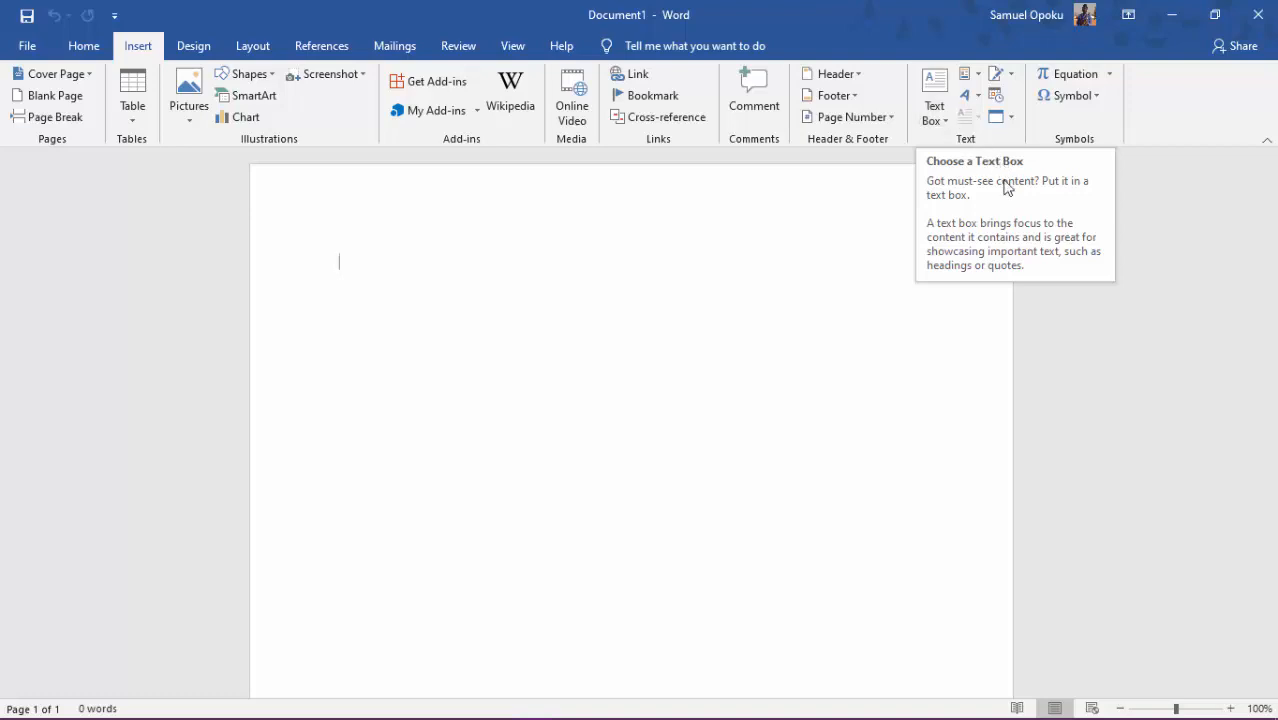
pyautogui.click(945, 121)
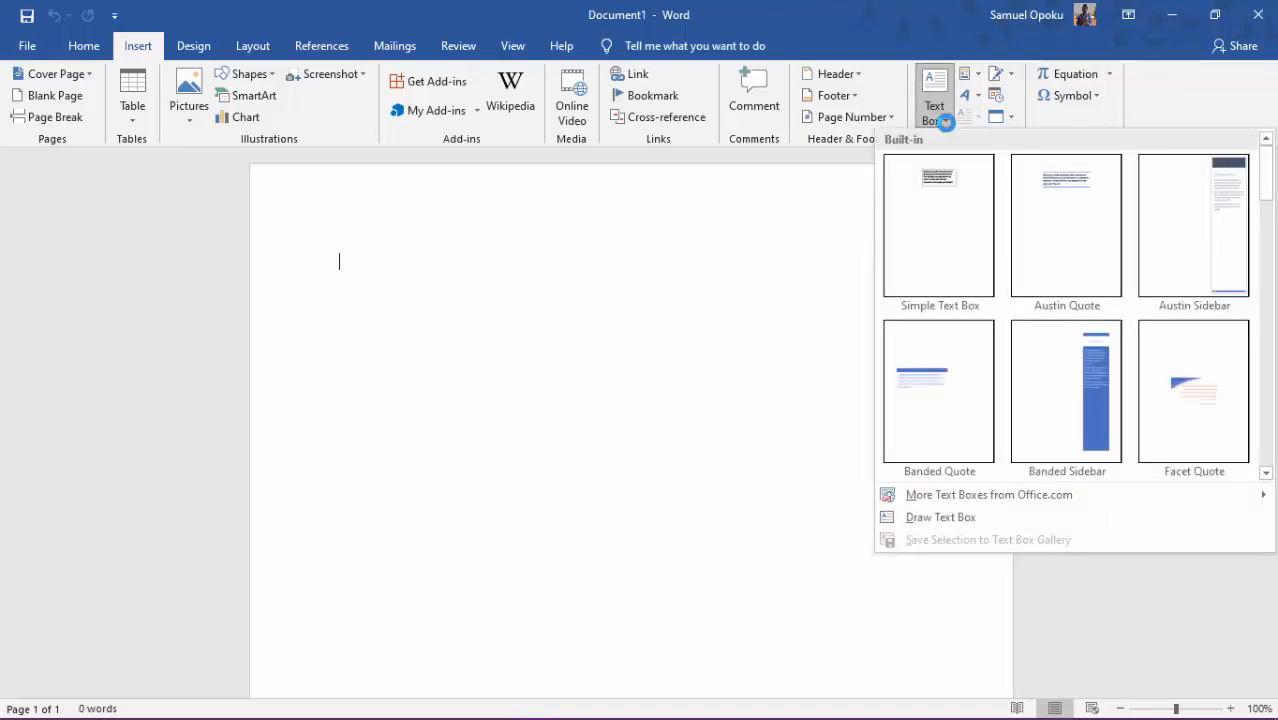
pyautogui.click(945, 121)
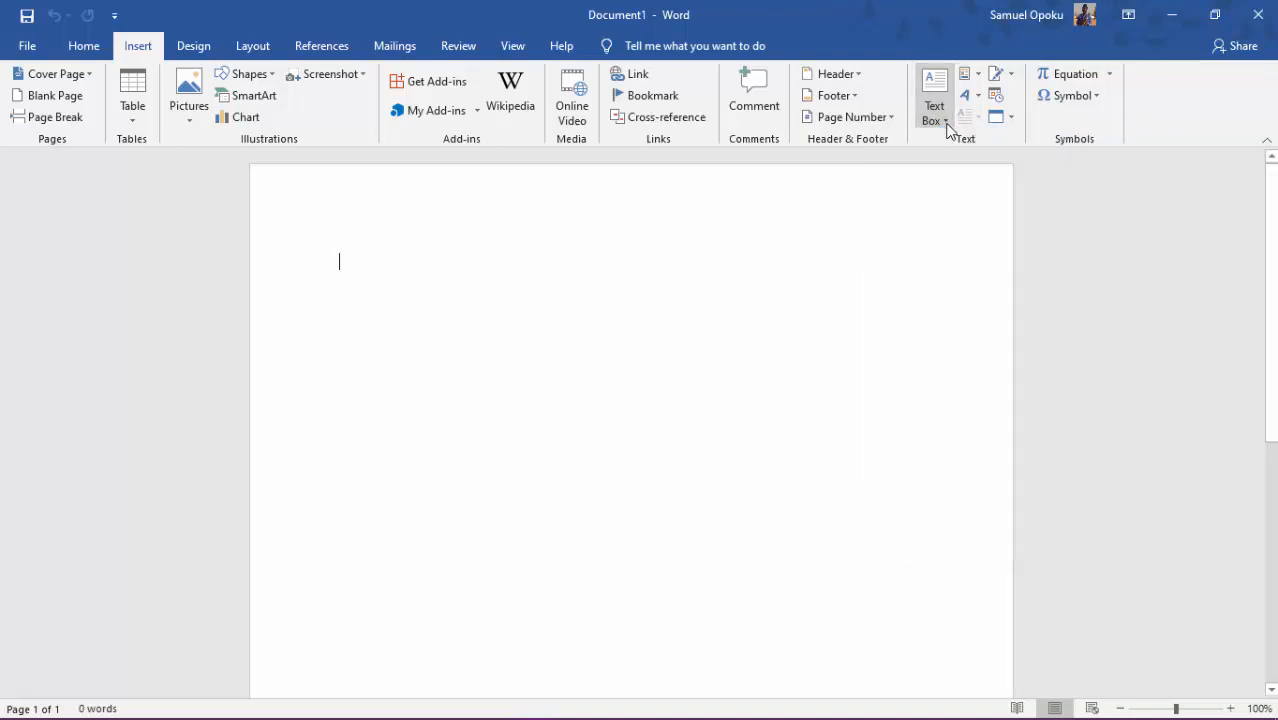
# Draw a blank text box about 5.21 inches wide and 0.9 inches tall near the top of the page
pyautogui.click(946, 123)
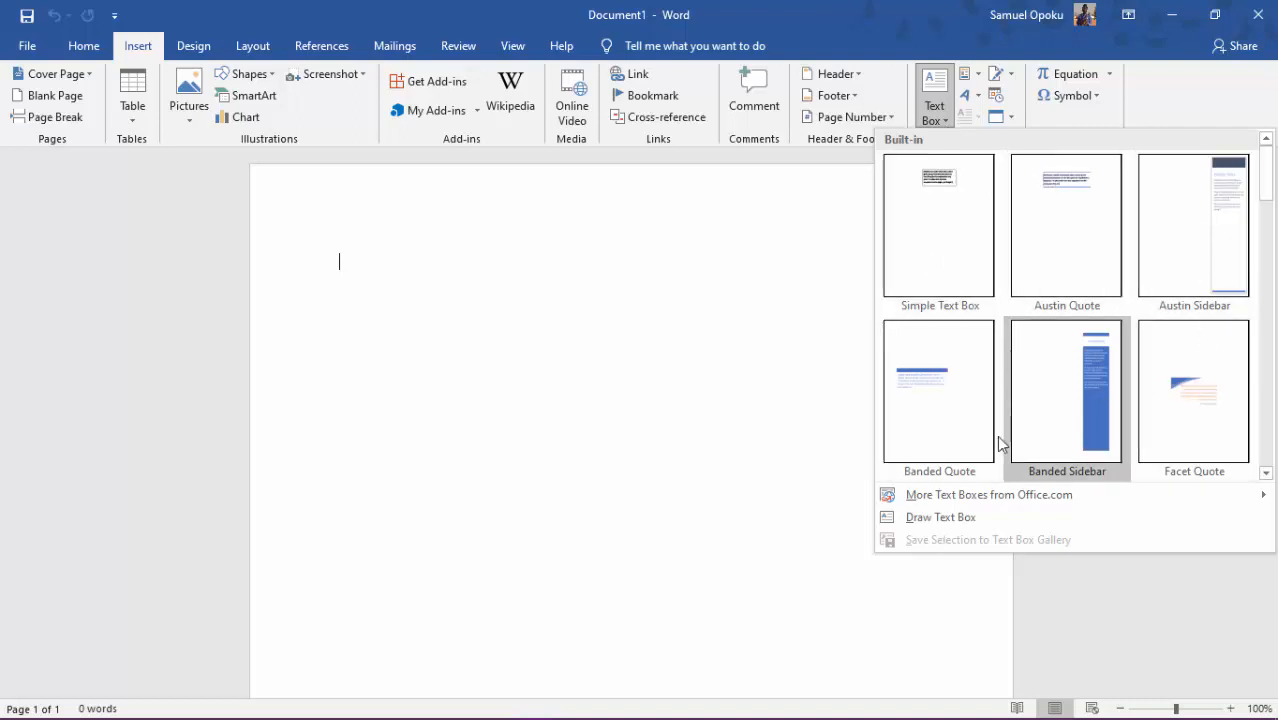
pyautogui.click(934, 517)
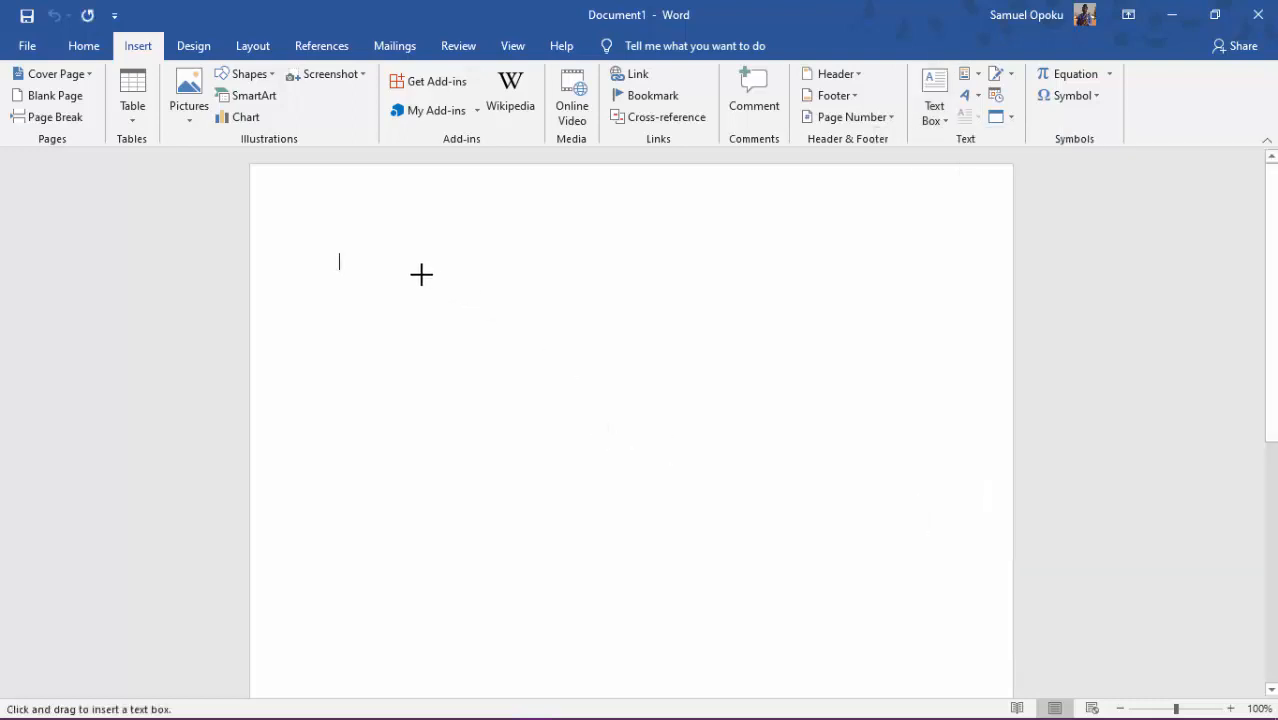
pyautogui.moveTo(373, 262)
pyautogui.mouseDown()
pyautogui.moveTo(459, 305)
pyautogui.moveTo(662, 337)
pyautogui.moveTo(804, 339)
pyautogui.moveTo(881, 368)
pyautogui.moveTo(810, 374)
pyautogui.moveTo(841, 341)
pyautogui.mouseUp()
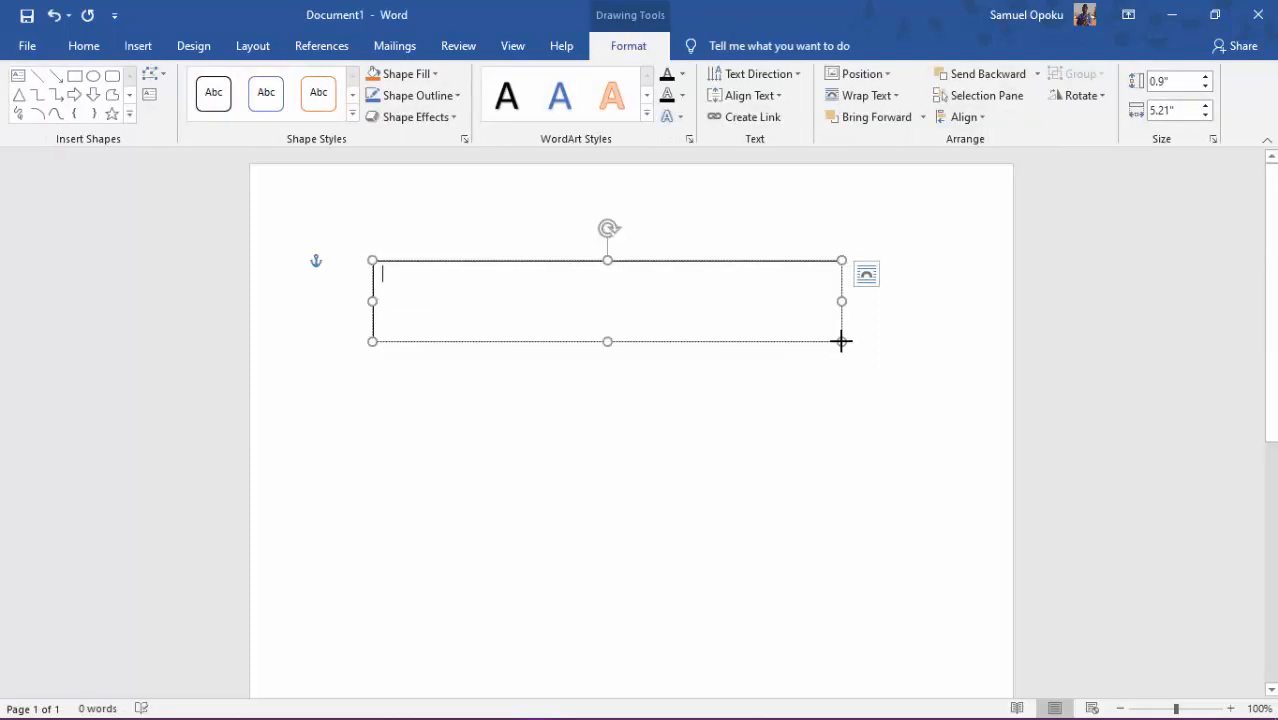
pyautogui.click(505, 456)
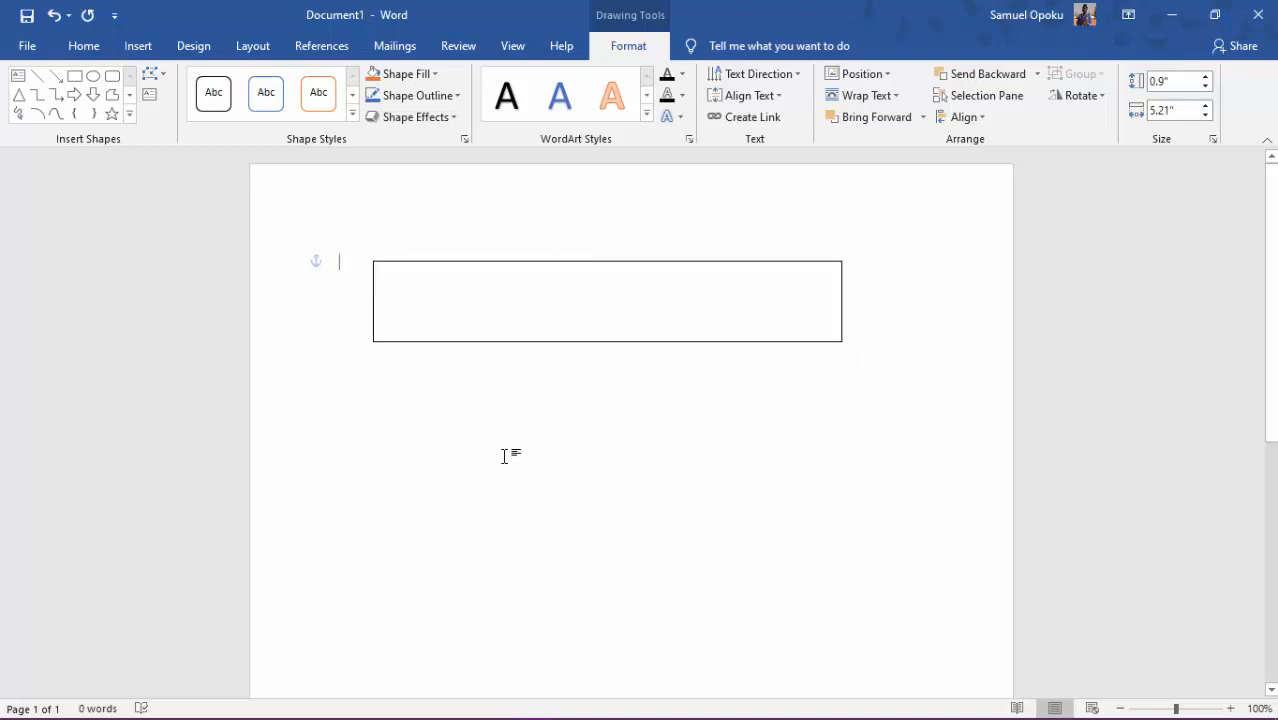
# Enter the sample text "SAuelljskjdkjgkdjksdjkjkjs" in the text box and delete it again
pyautogui.click(529, 318)
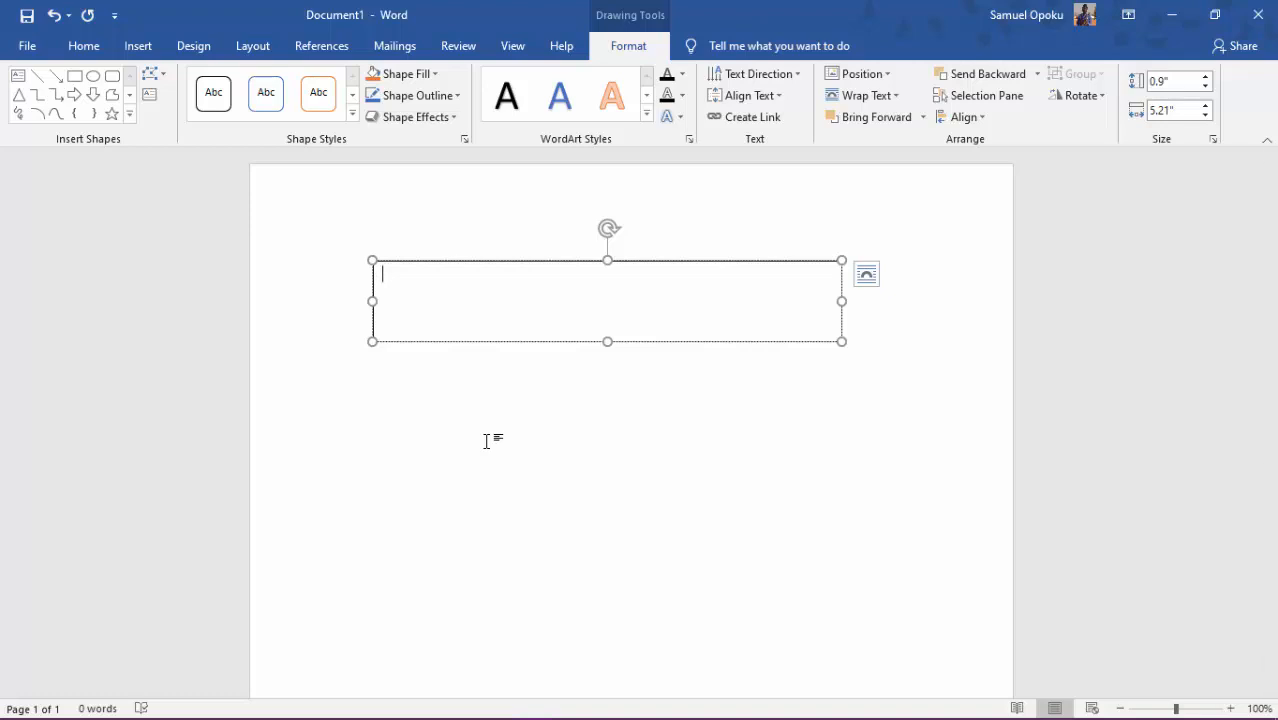
pyautogui.write('SAuelljskjdkjgkdjksdjkjkjs')
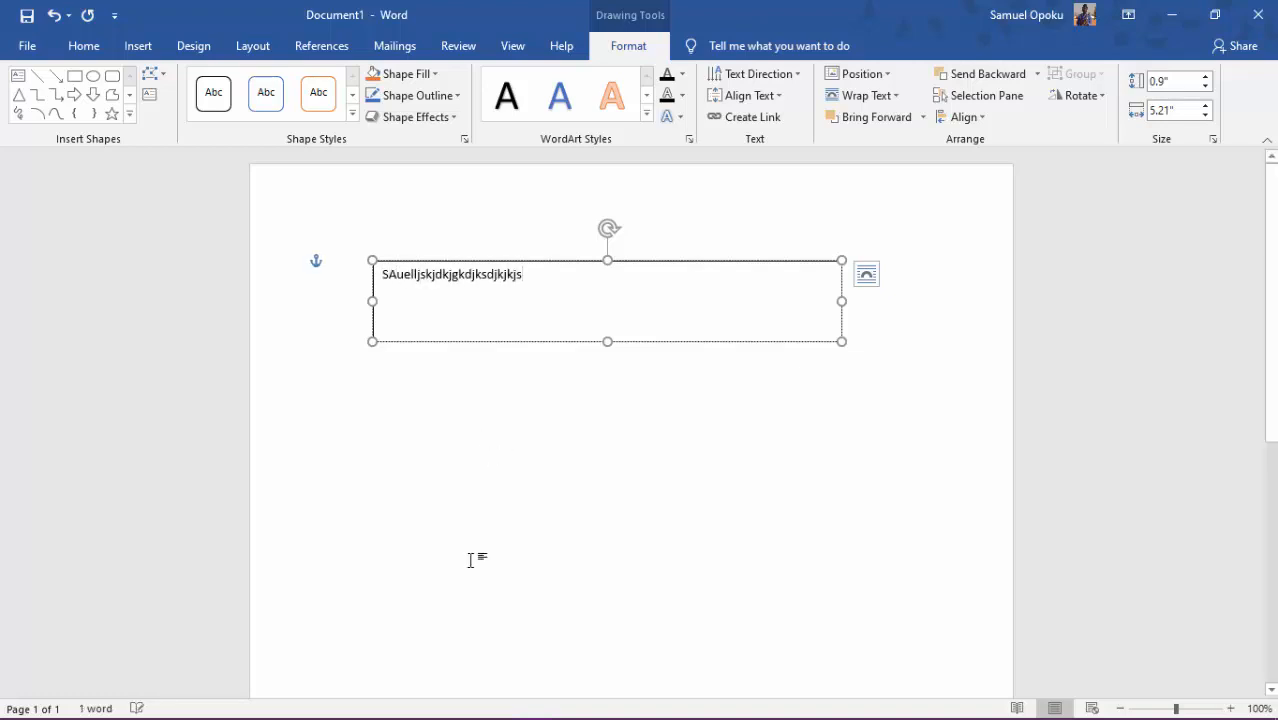
pyautogui.click(442, 640)
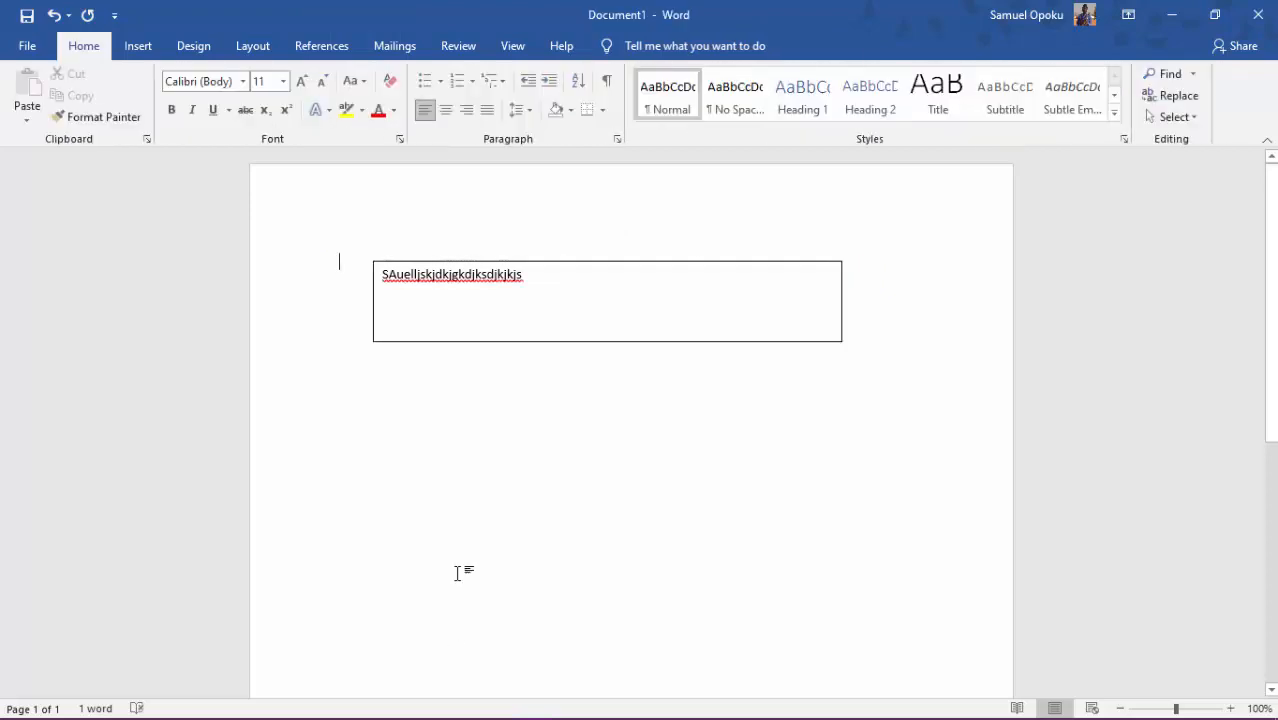
pyautogui.click(528, 298)
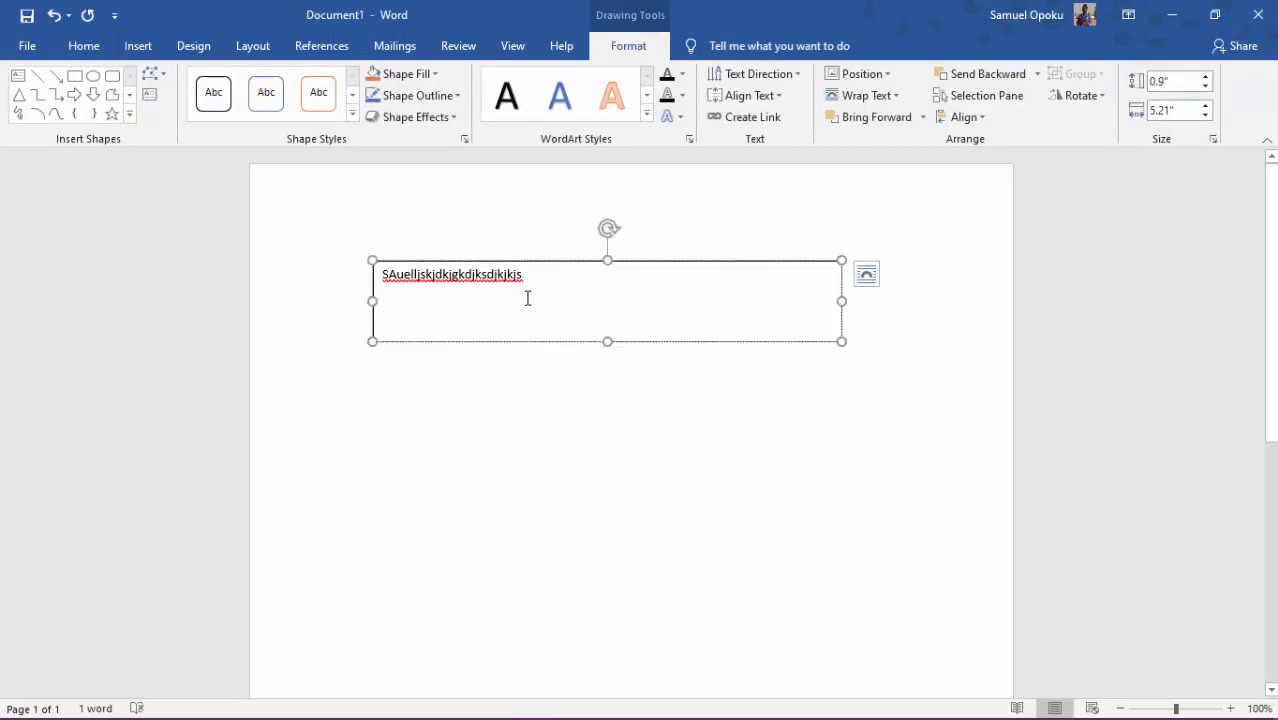
pyautogui.hotkey('ctrl', 'a')
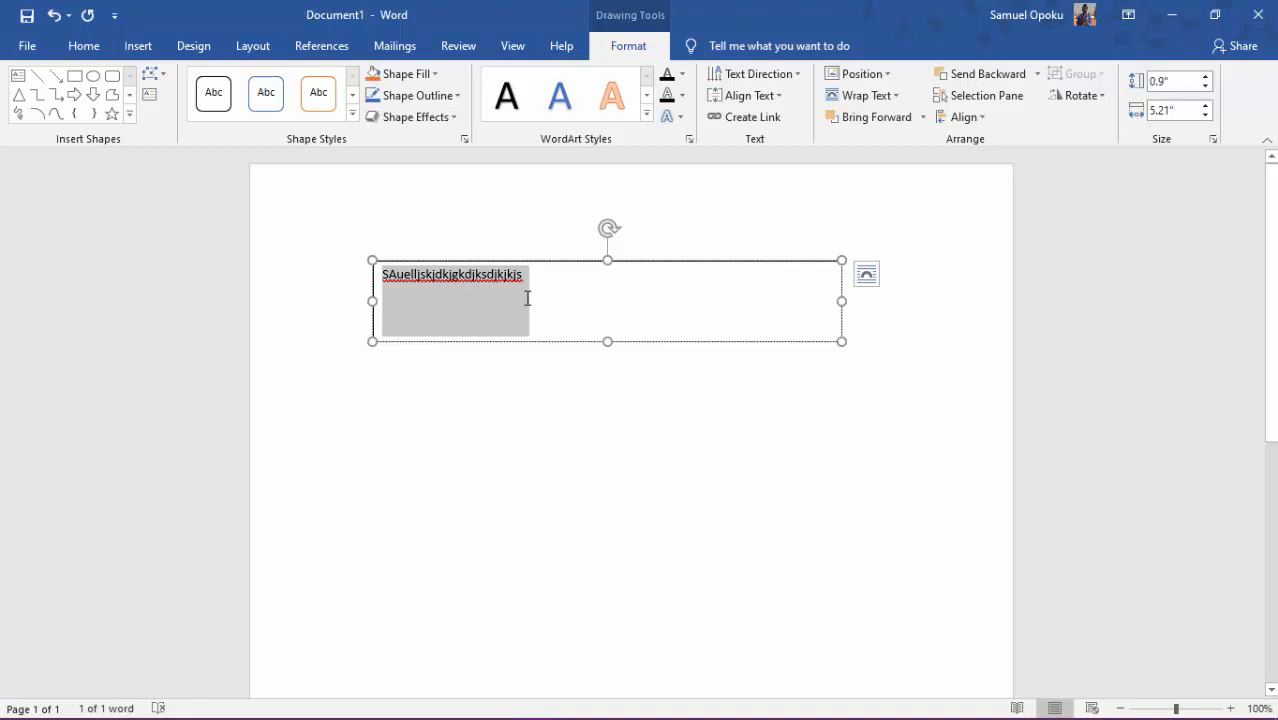
pyautogui.press('Delete')
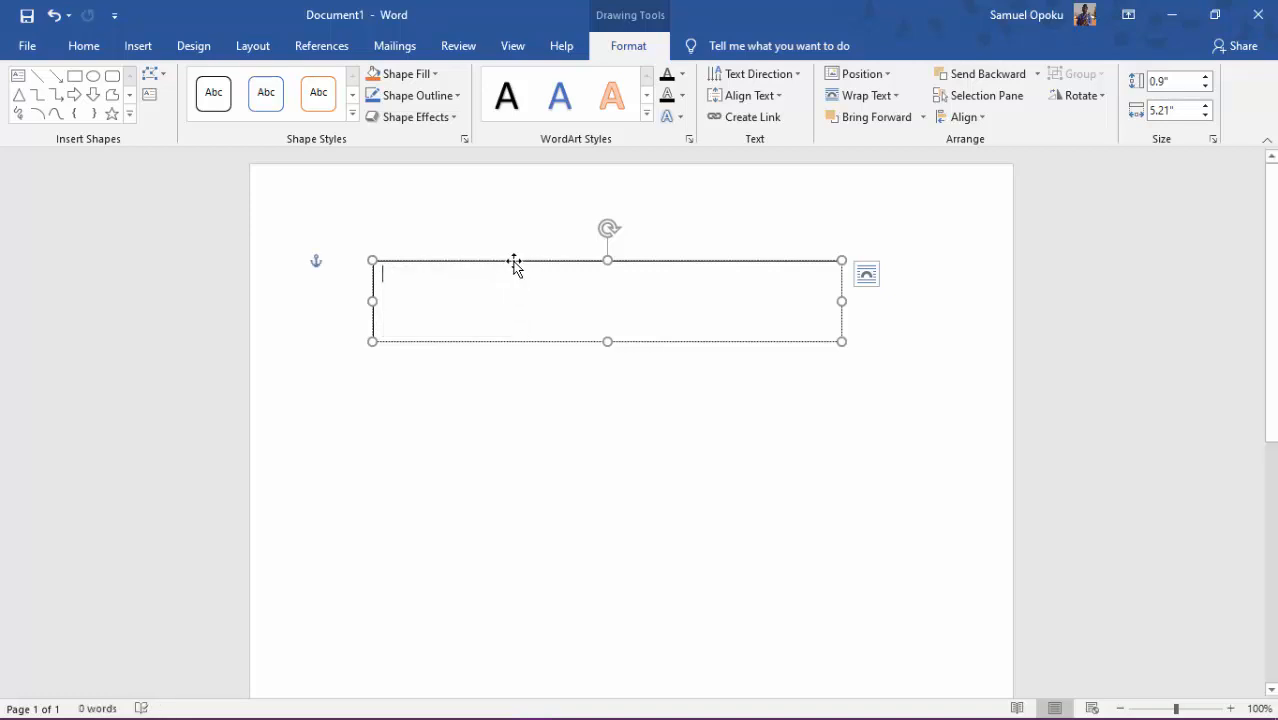
# Remove the fill and the outline from the text box
pyautogui.click(435, 75)
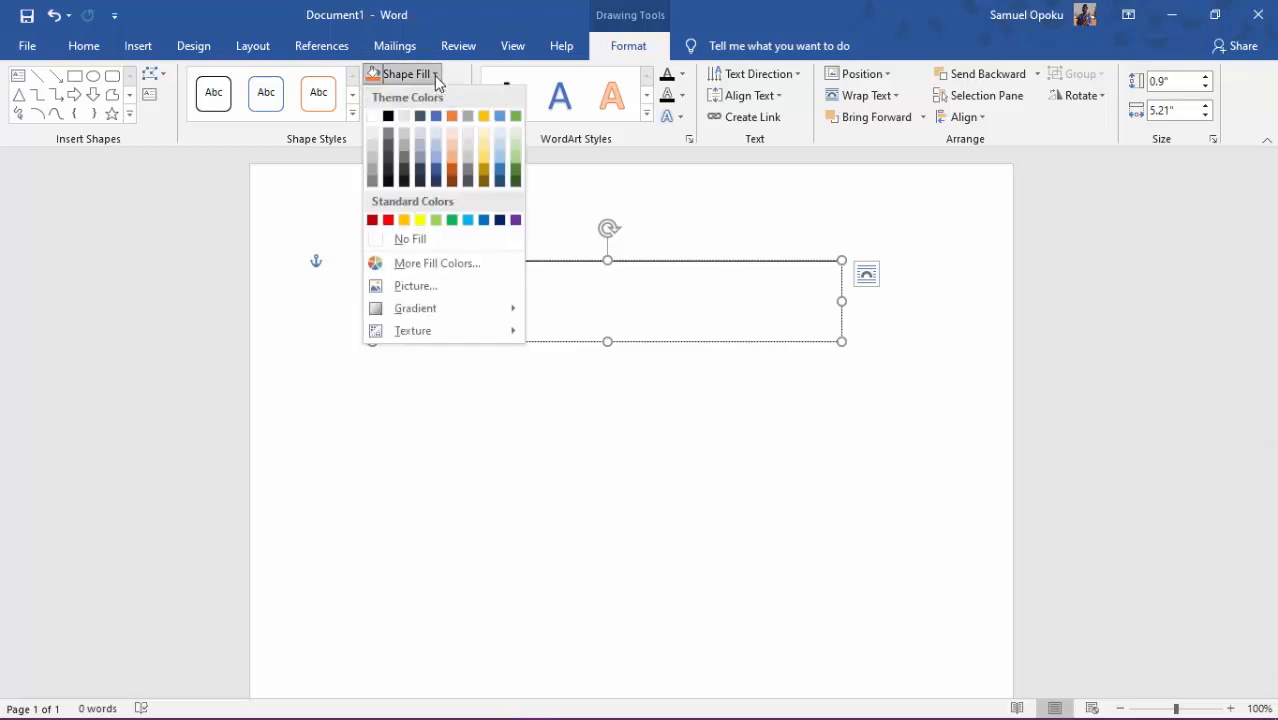
pyautogui.click(408, 242)
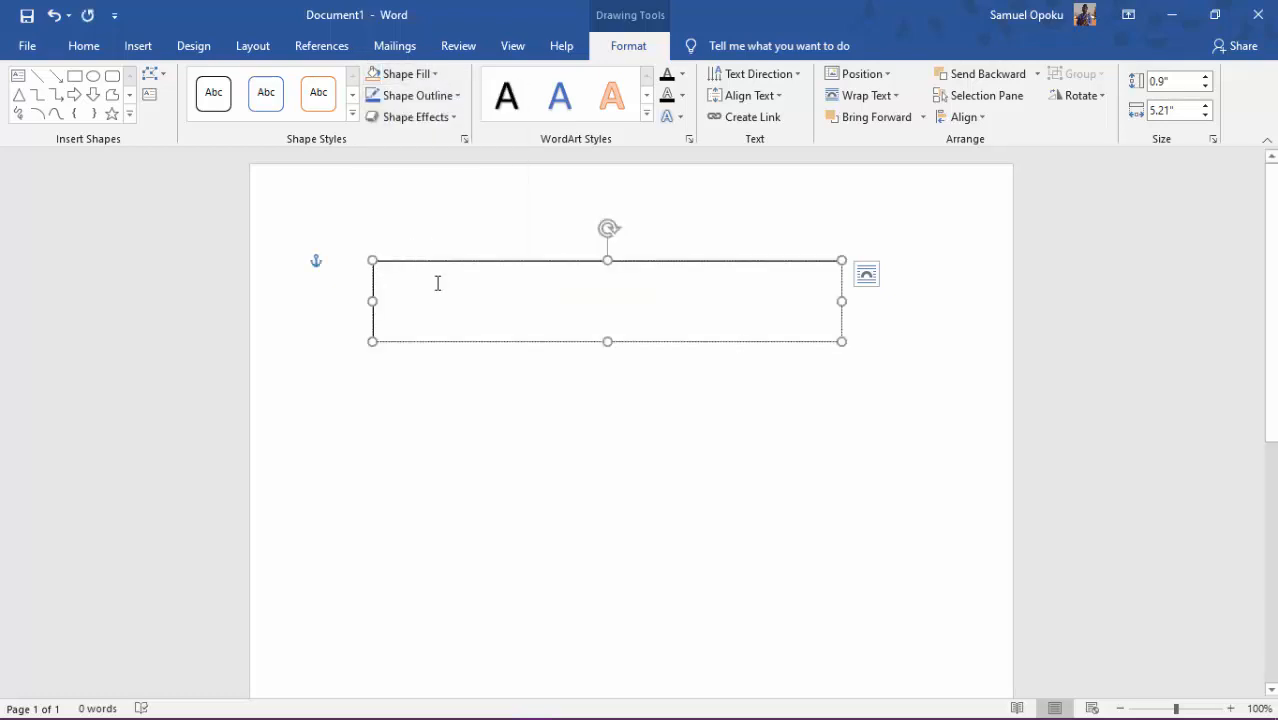
pyautogui.click(431, 96)
pyautogui.click(415, 262)
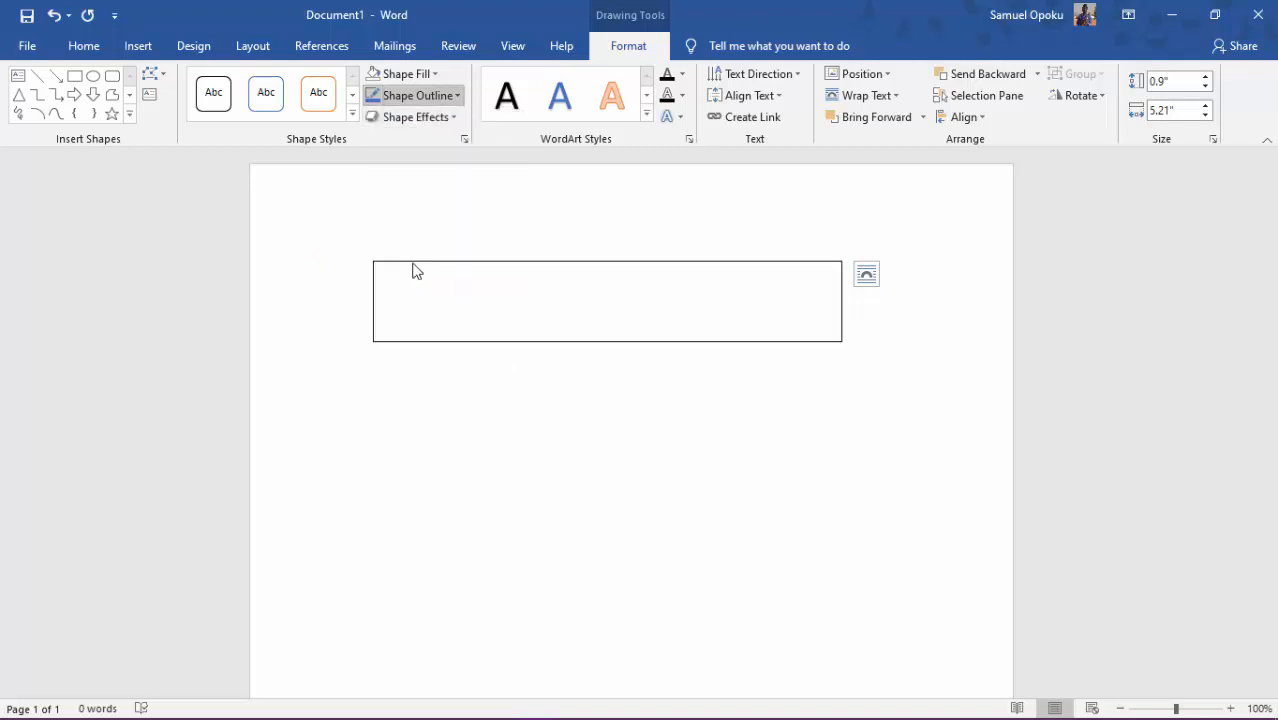
pyautogui.press('Delete')
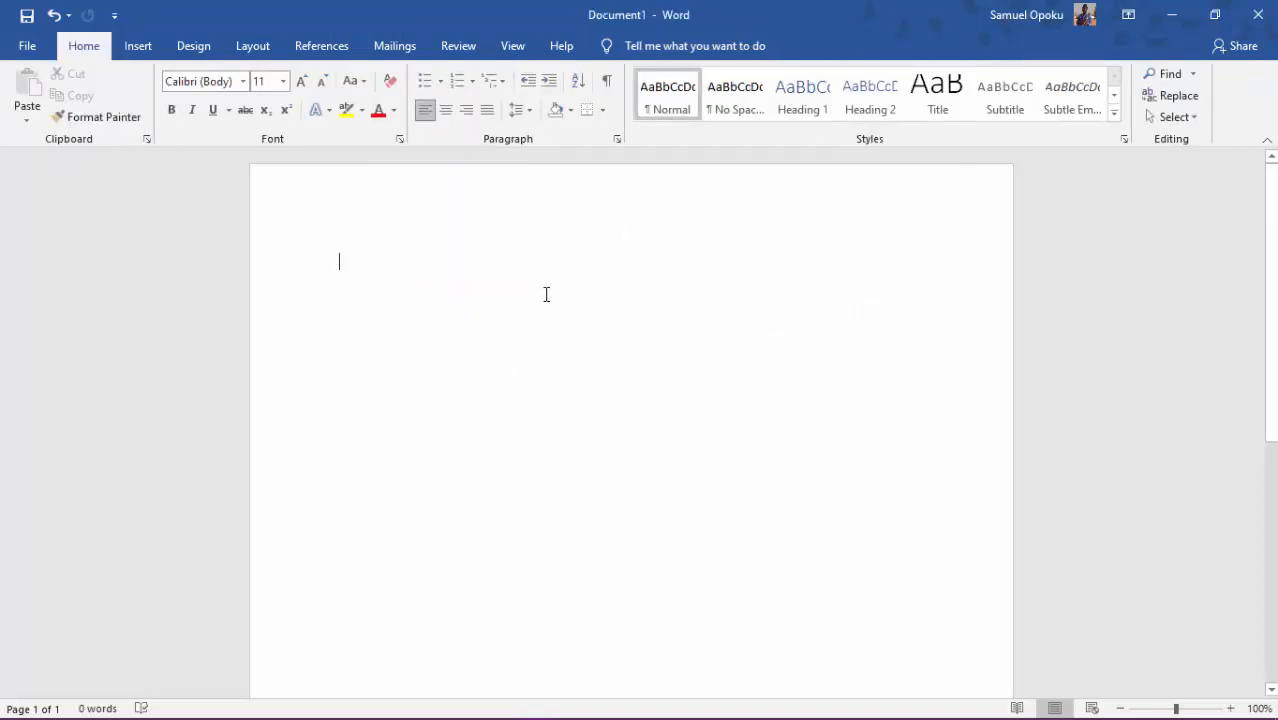
pyautogui.hotkey('ctrl', 'z')
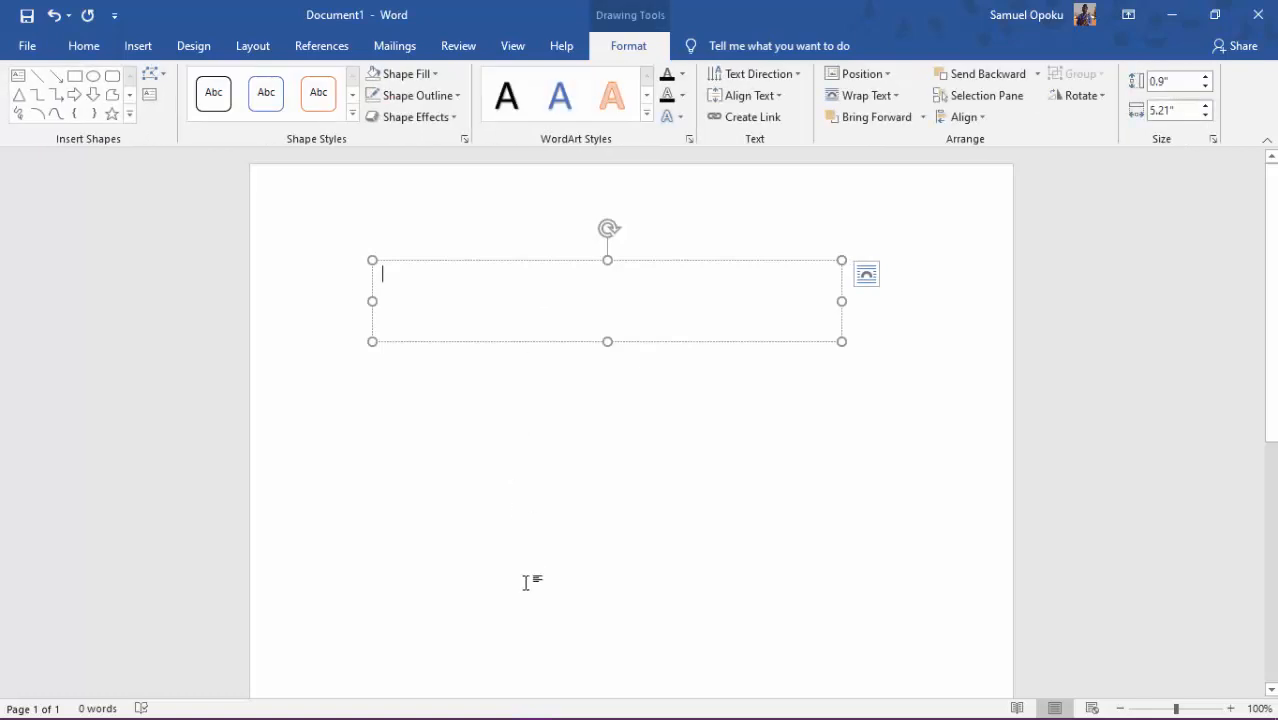
pyautogui.hotkey('ctrl', 'y')
# Enter the sample text "Sdgfdjggfffjgfgfjhlu;l;;ug" in the borderless text box
pyautogui.click(472, 299)
pyautogui.write('sdgfdjggfffjgfgfjhl')
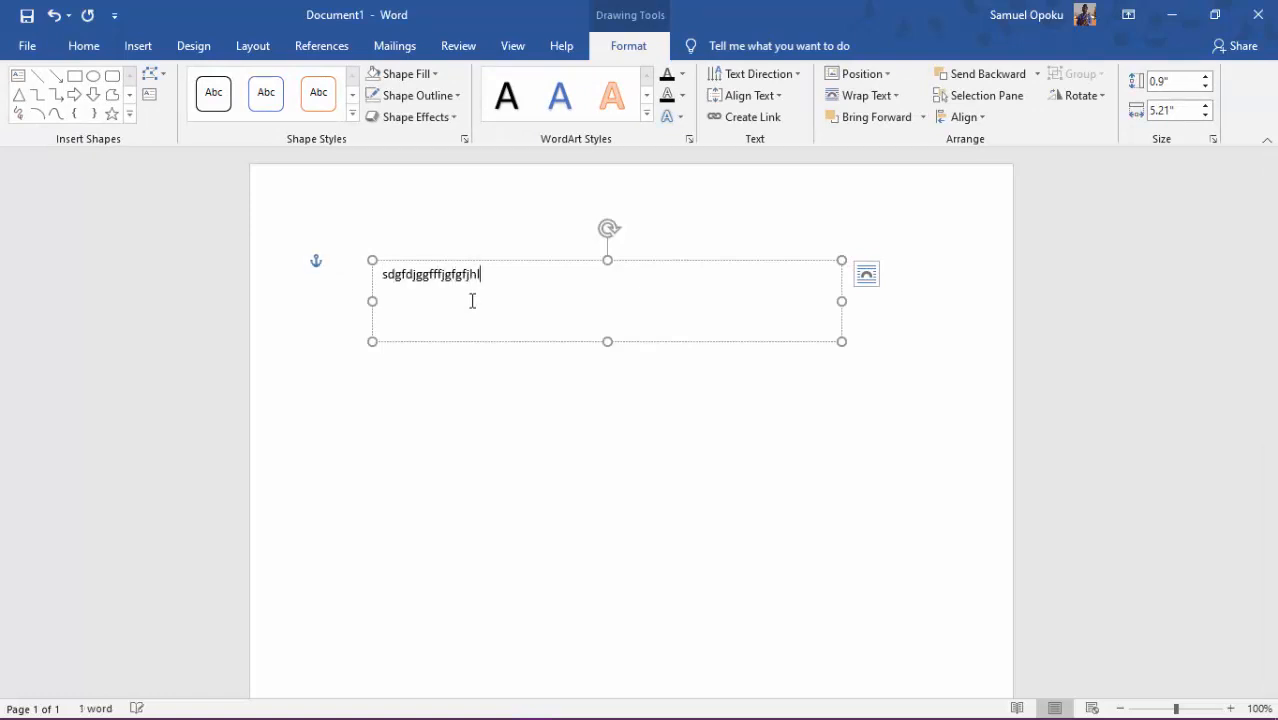
pyautogui.write('u;l;;ug')
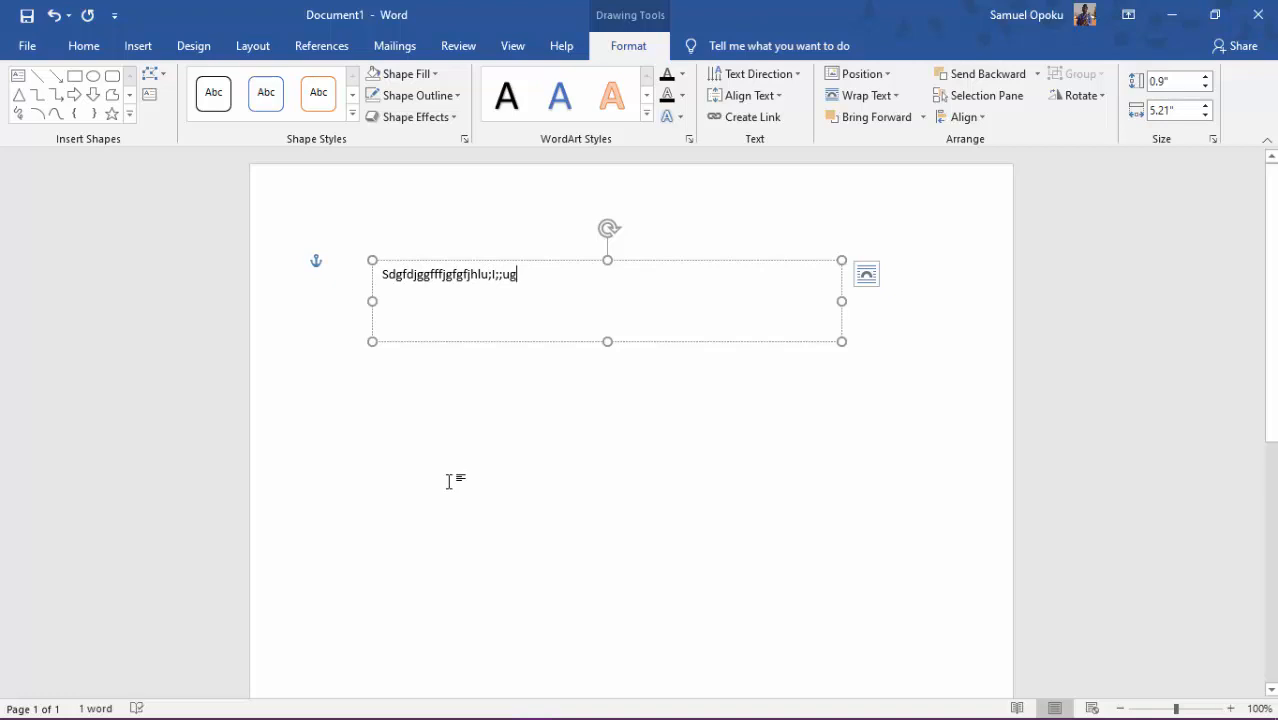
pyautogui.click(449, 479)
# Shrink the text box to about 1.81 by 0.37 inches and move it right to the page's horizontal centre
pyautogui.click(456, 274)
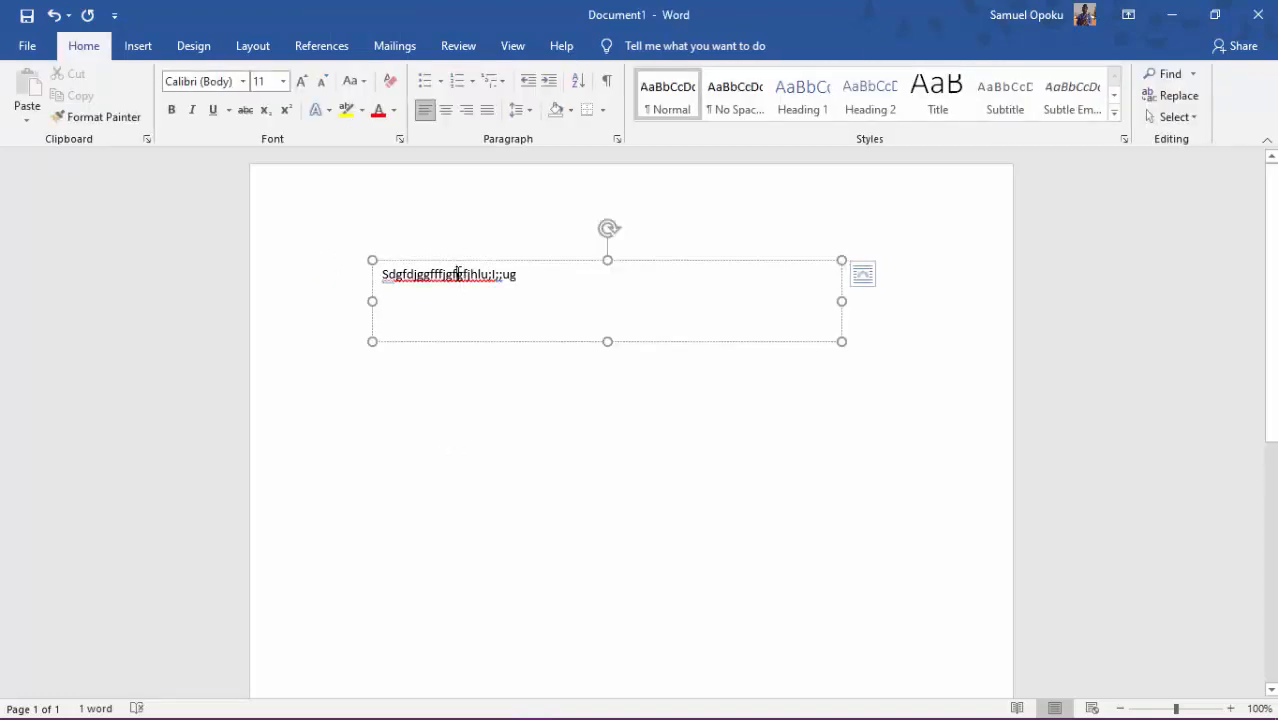
pyautogui.moveTo(842, 299); pyautogui.dragTo(536, 290)
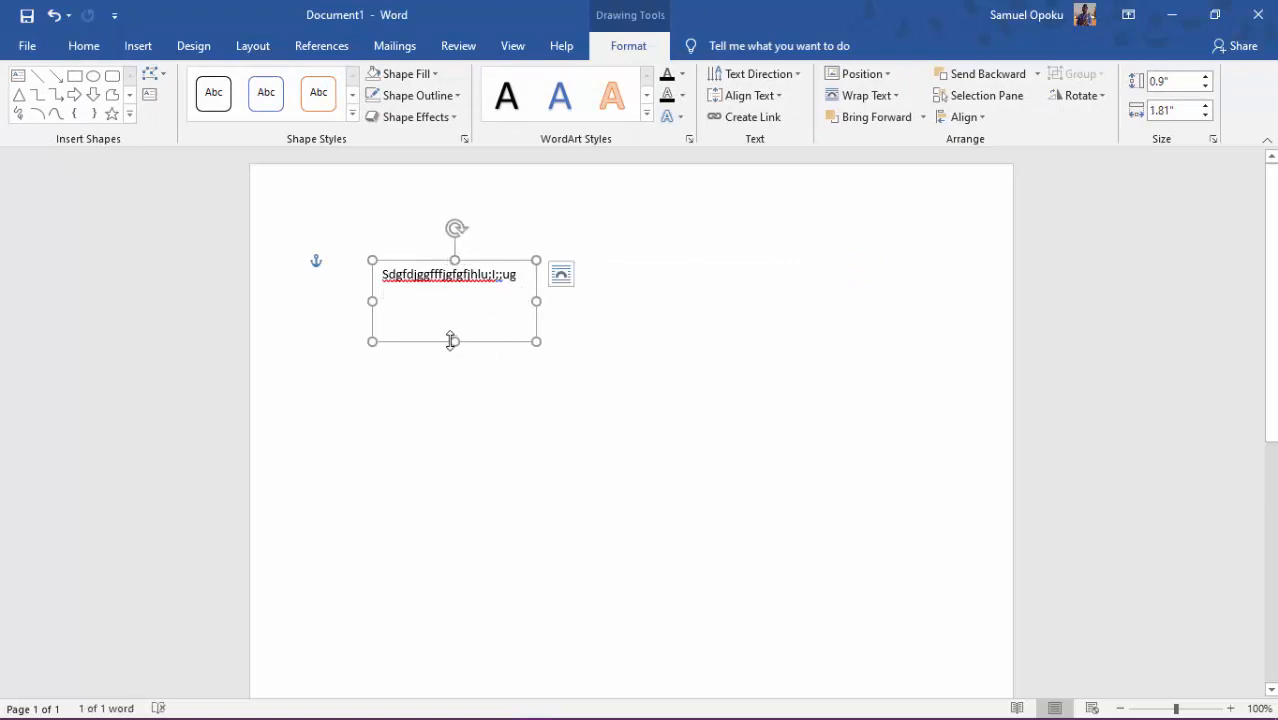
pyautogui.moveTo(452, 341); pyautogui.dragTo(459, 293)
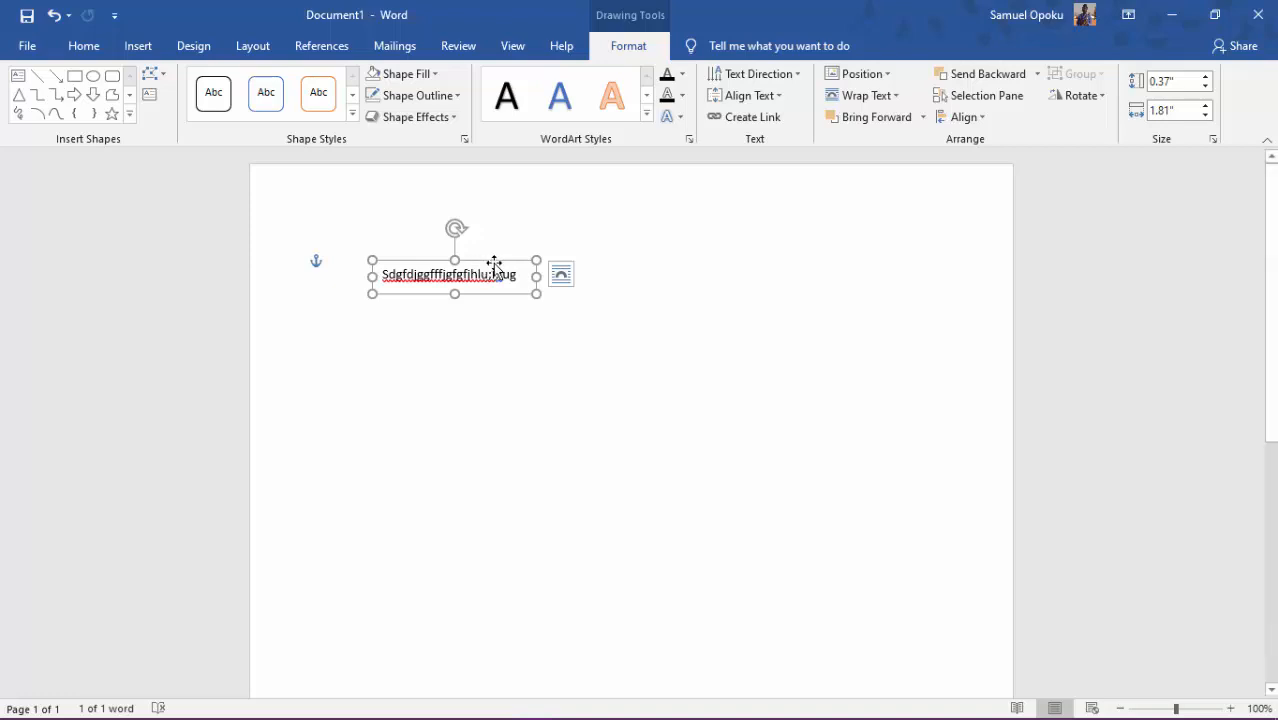
pyautogui.moveTo(494, 265); pyautogui.dragTo(680, 270)
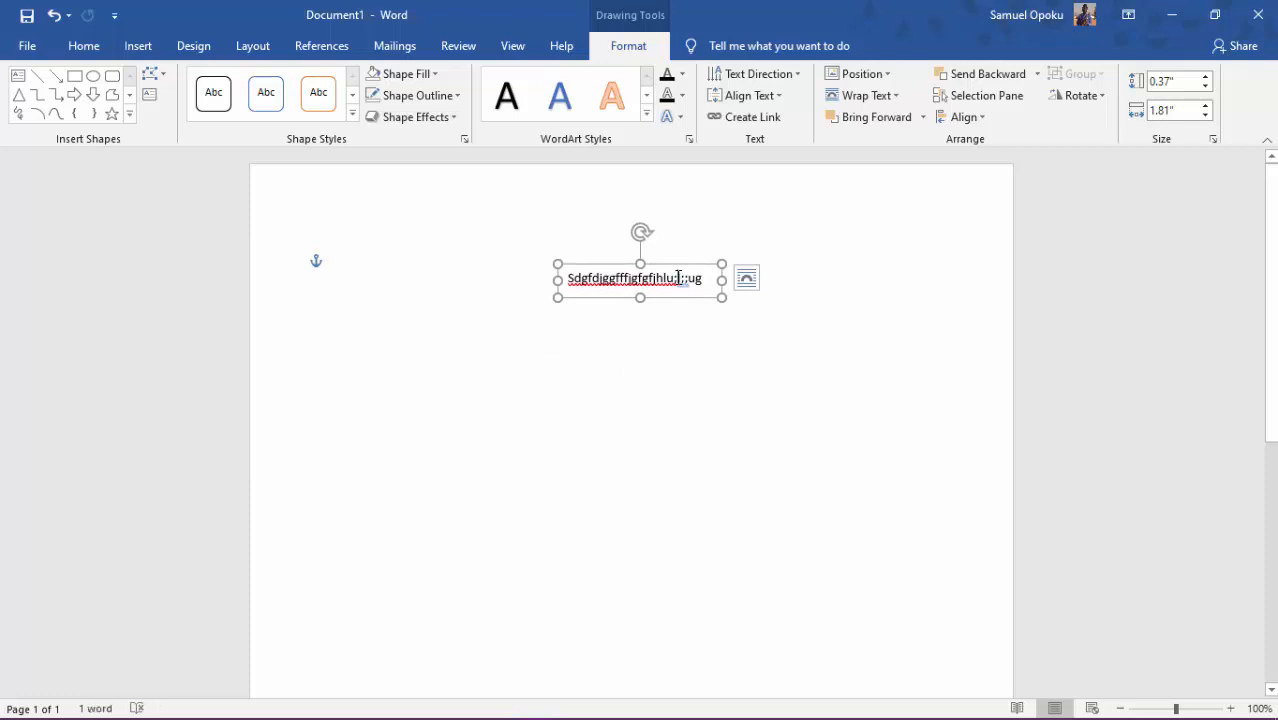
# Replace the box's text with "The Great God of Wonders" and widen the box to about 2.38 inches
pyautogui.tripleClick(679, 277)
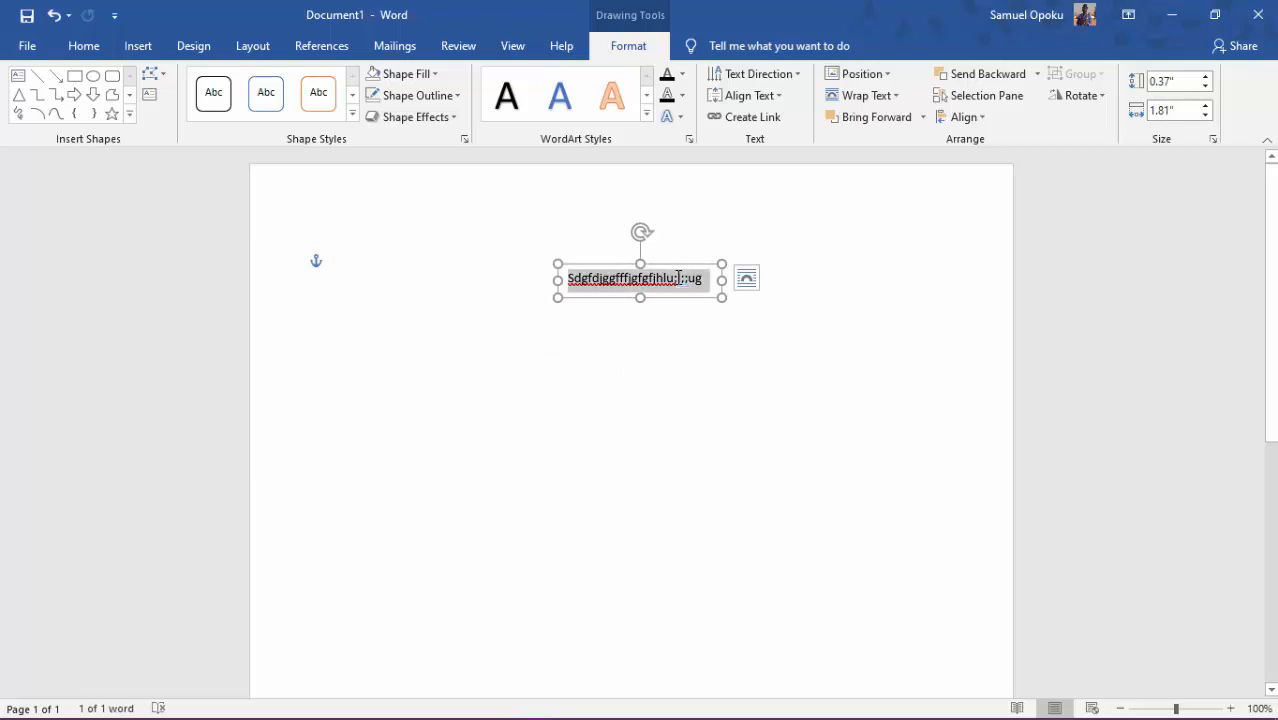
pyautogui.write('The ')
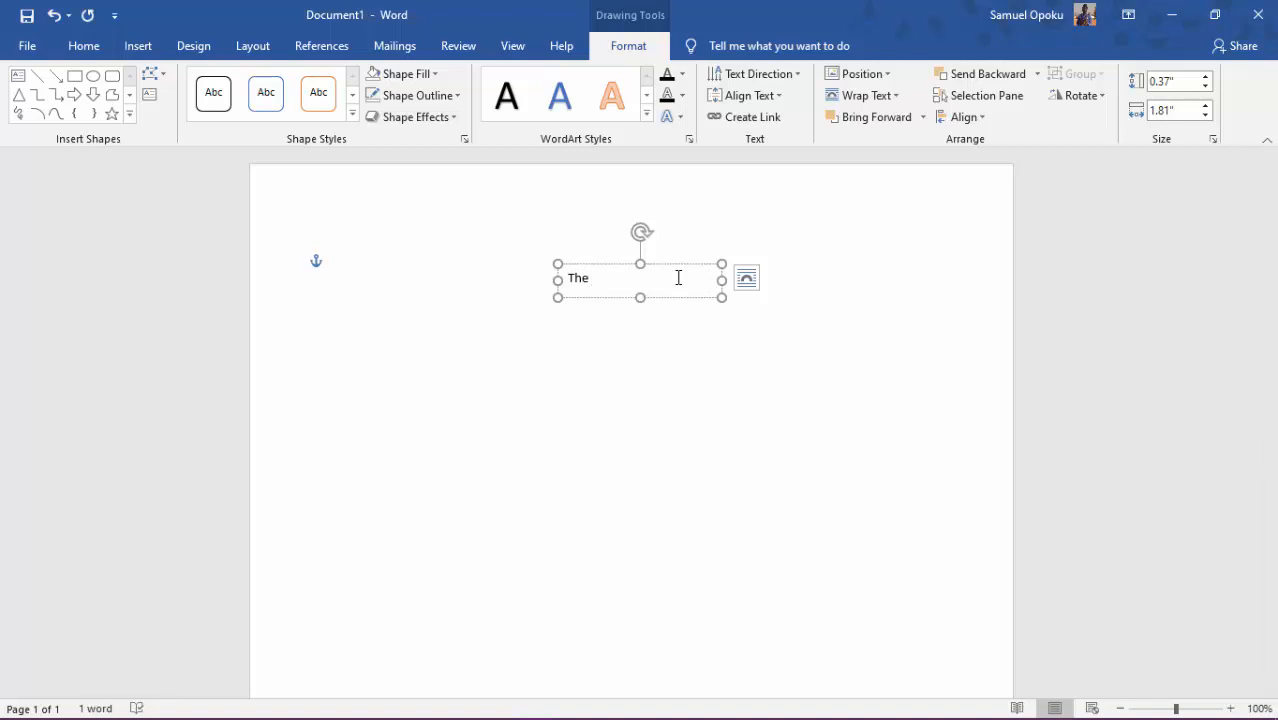
pyautogui.write('Great G')
pyautogui.press('BackSpace')
pyautogui.press('BackSpace')
pyautogui.press('BackSpace')
pyautogui.press('BackSpace')
pyautogui.press('BackSpace')
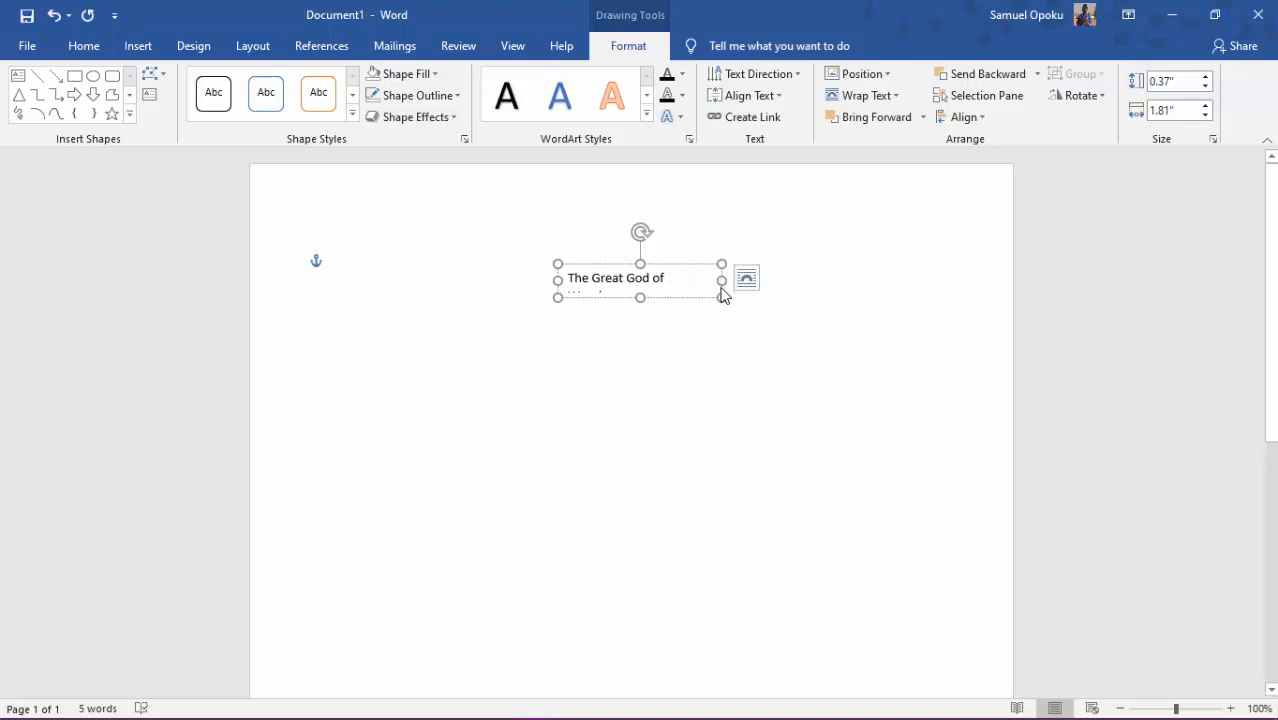
pyautogui.moveTo(722, 281); pyautogui.dragTo(772, 280)
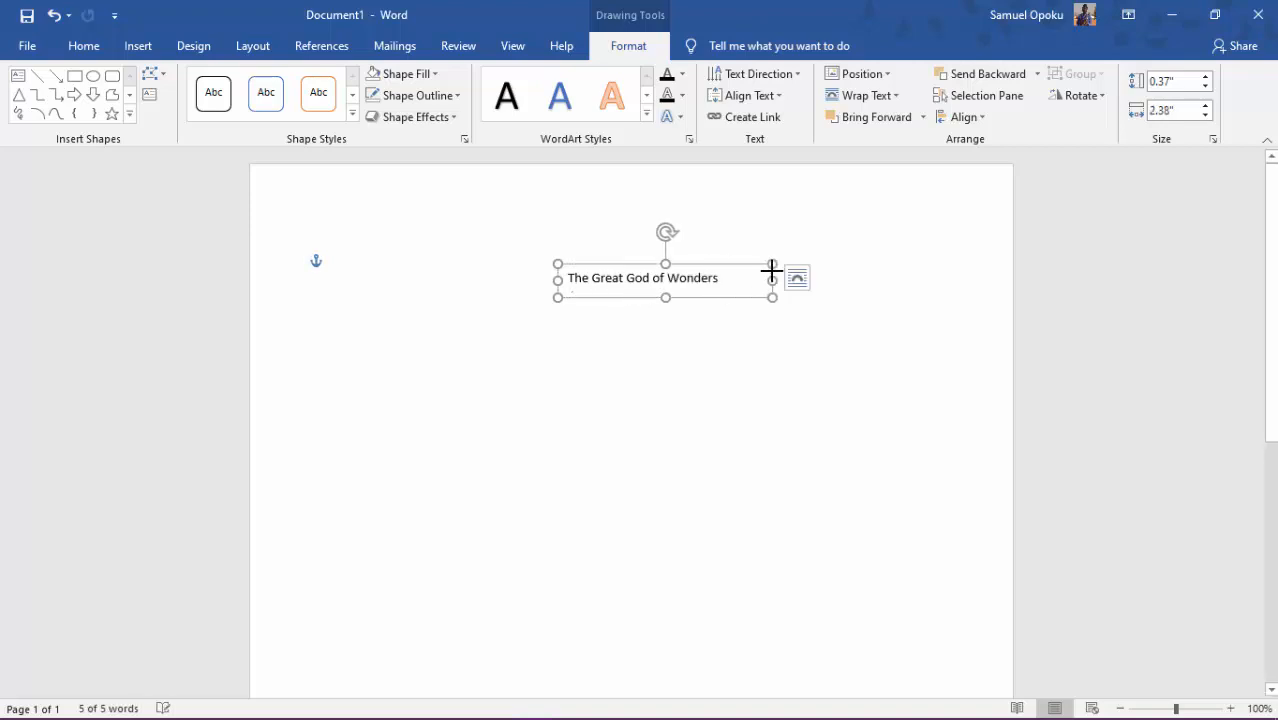
# Set the font of all the text in the box to Times New Roman
pyautogui.tripleClick(699, 283)
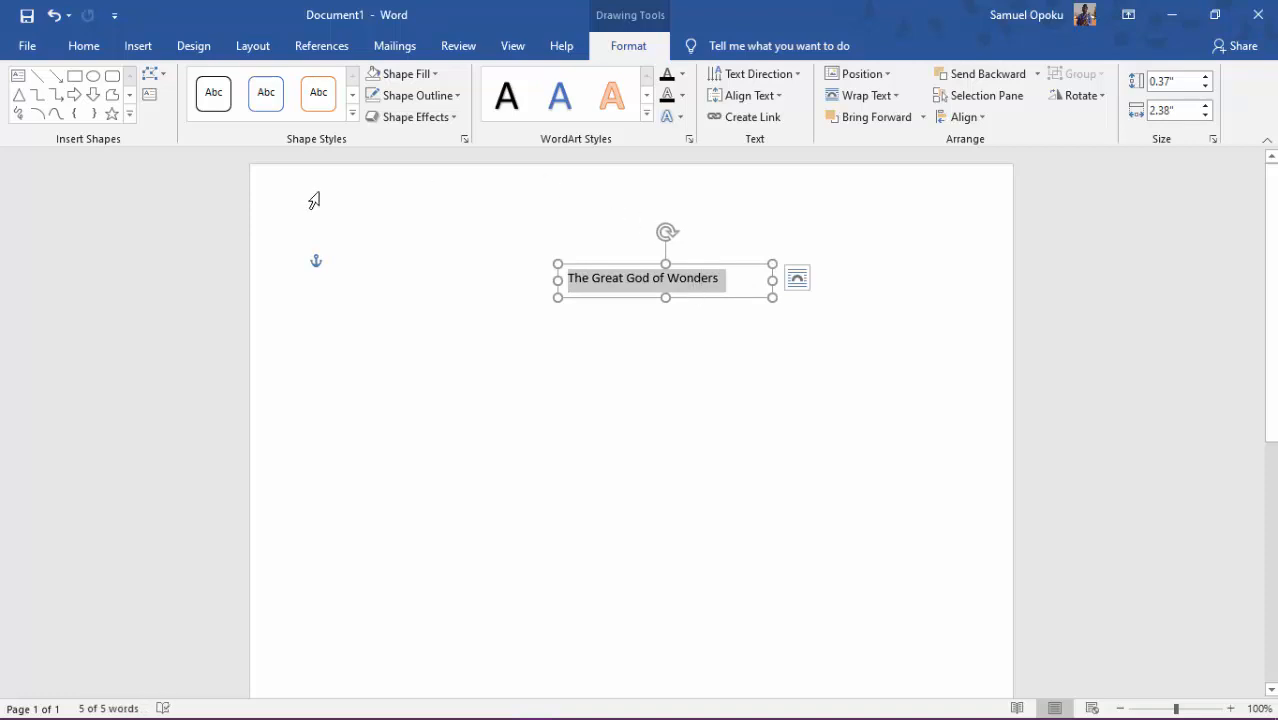
pyautogui.click(137, 52)
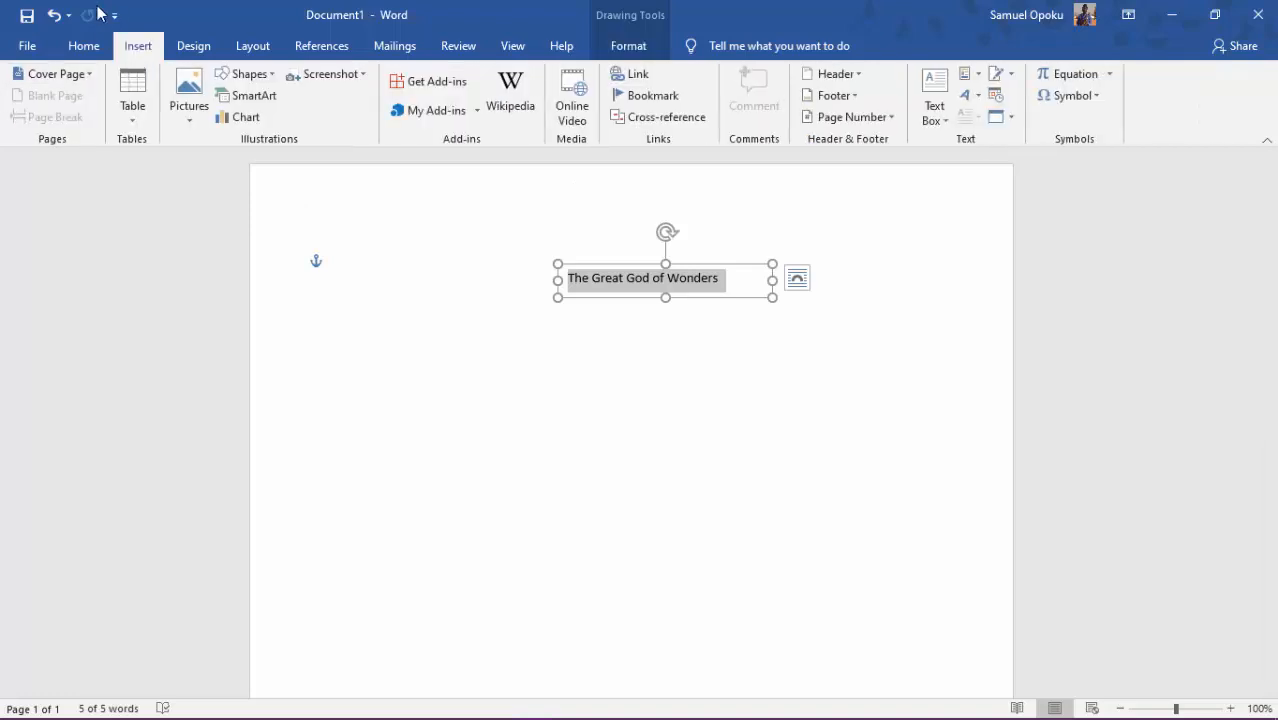
pyautogui.click(80, 48)
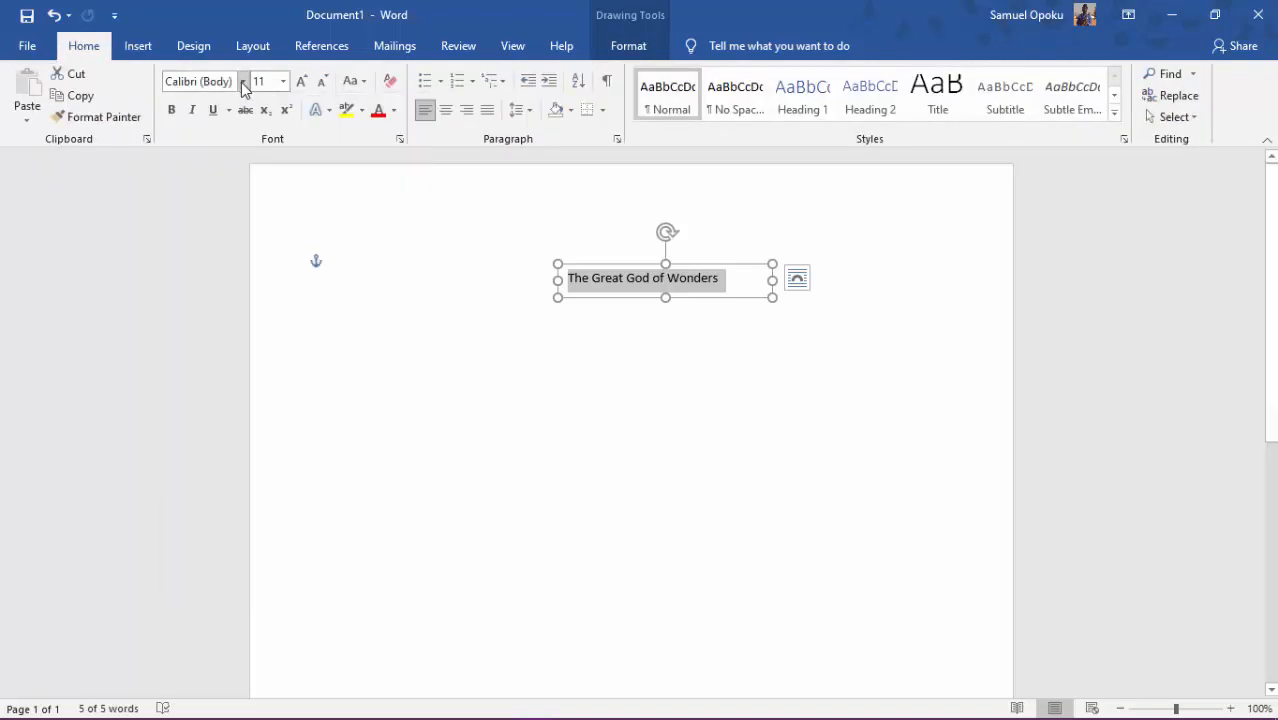
pyautogui.click(242, 86)
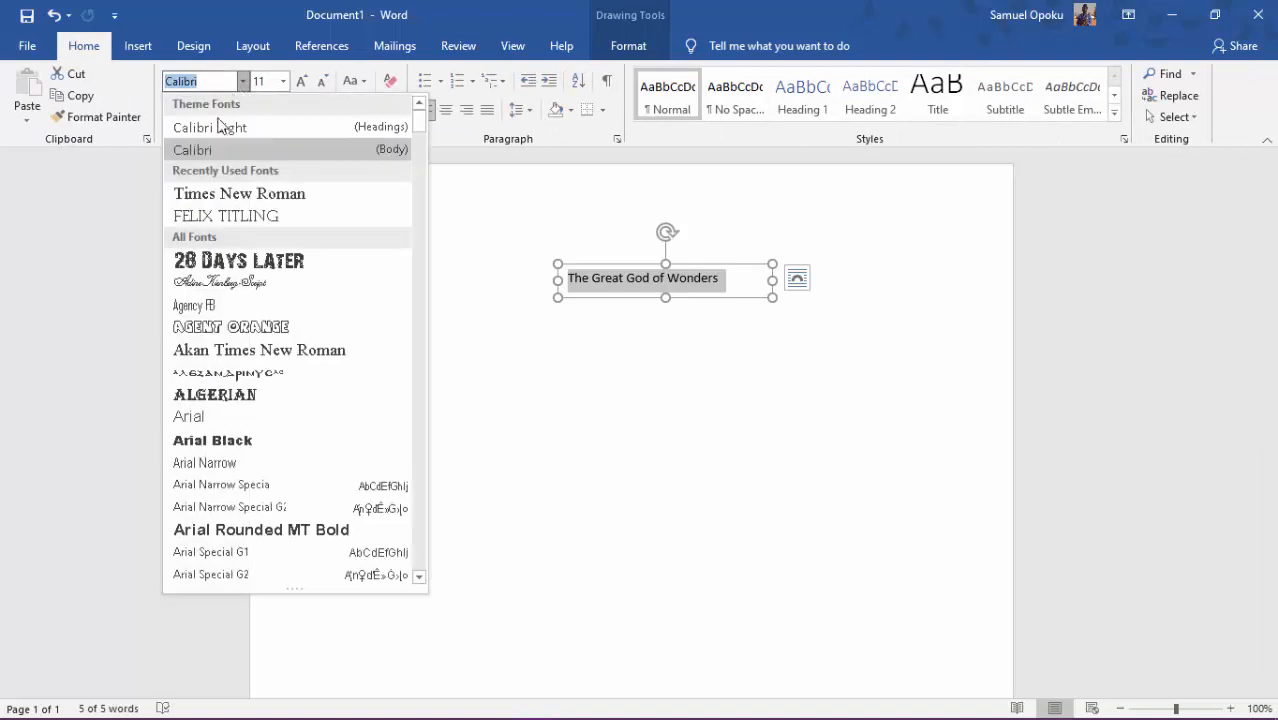
pyautogui.click(211, 192)
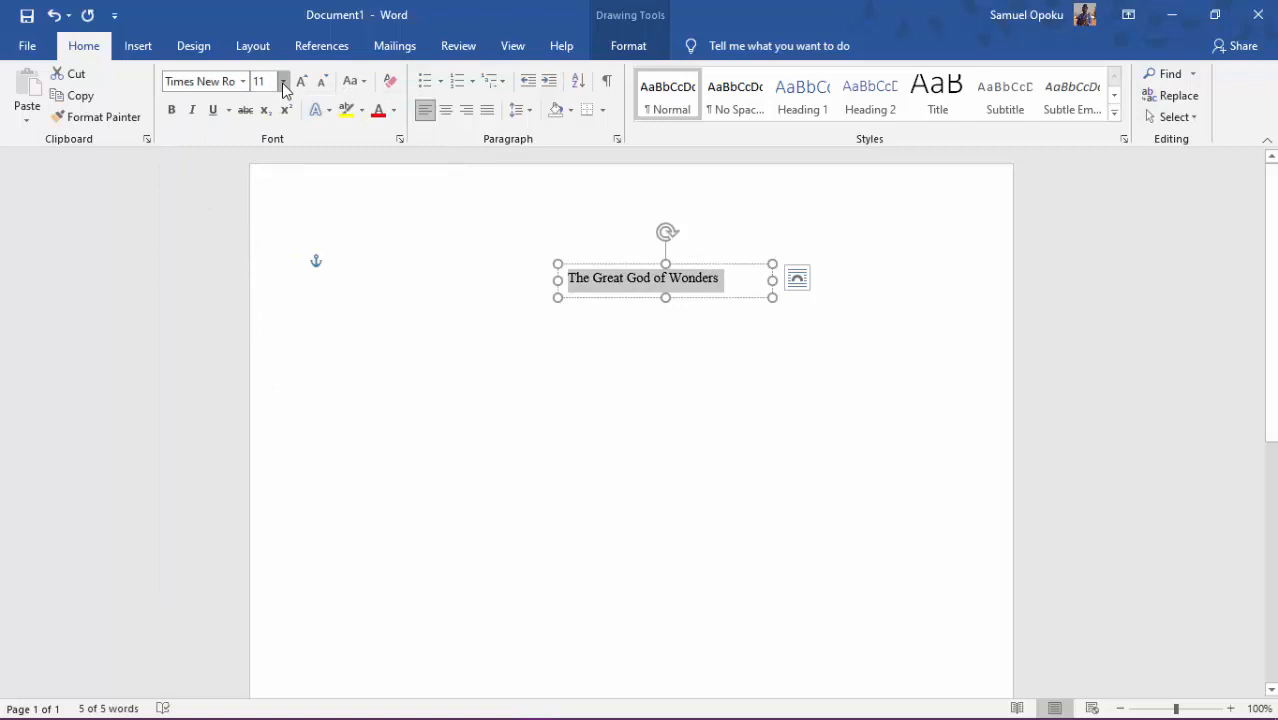
# Set the text's font size to 22 and enlarge the text box until the whole line fits
pyautogui.click(283, 82)
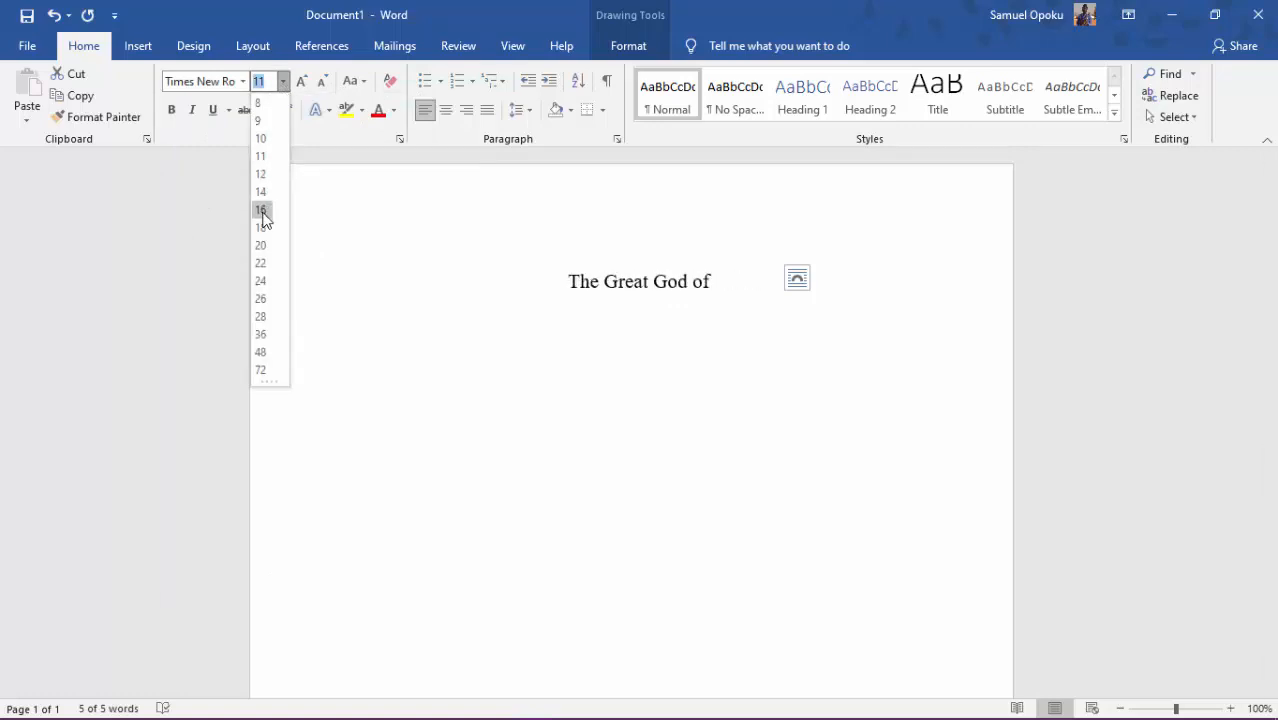
pyautogui.click(261, 263)
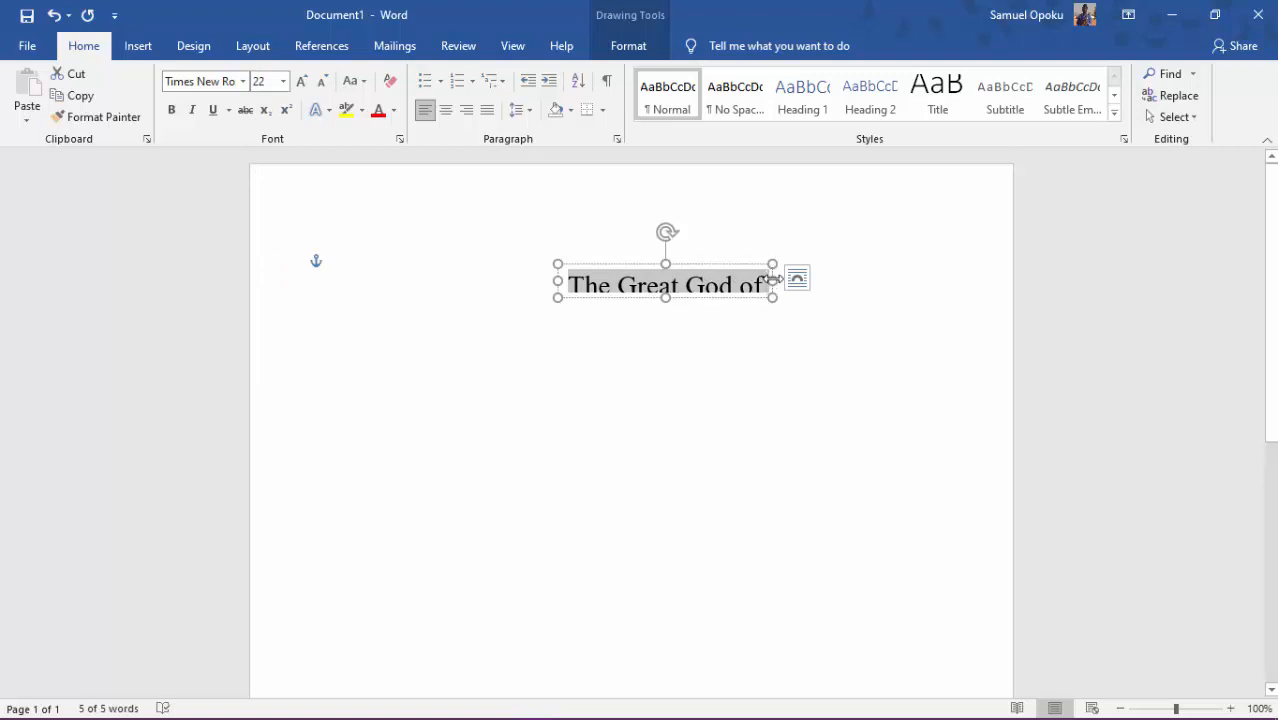
pyautogui.moveTo(772, 279); pyautogui.dragTo(920, 266)
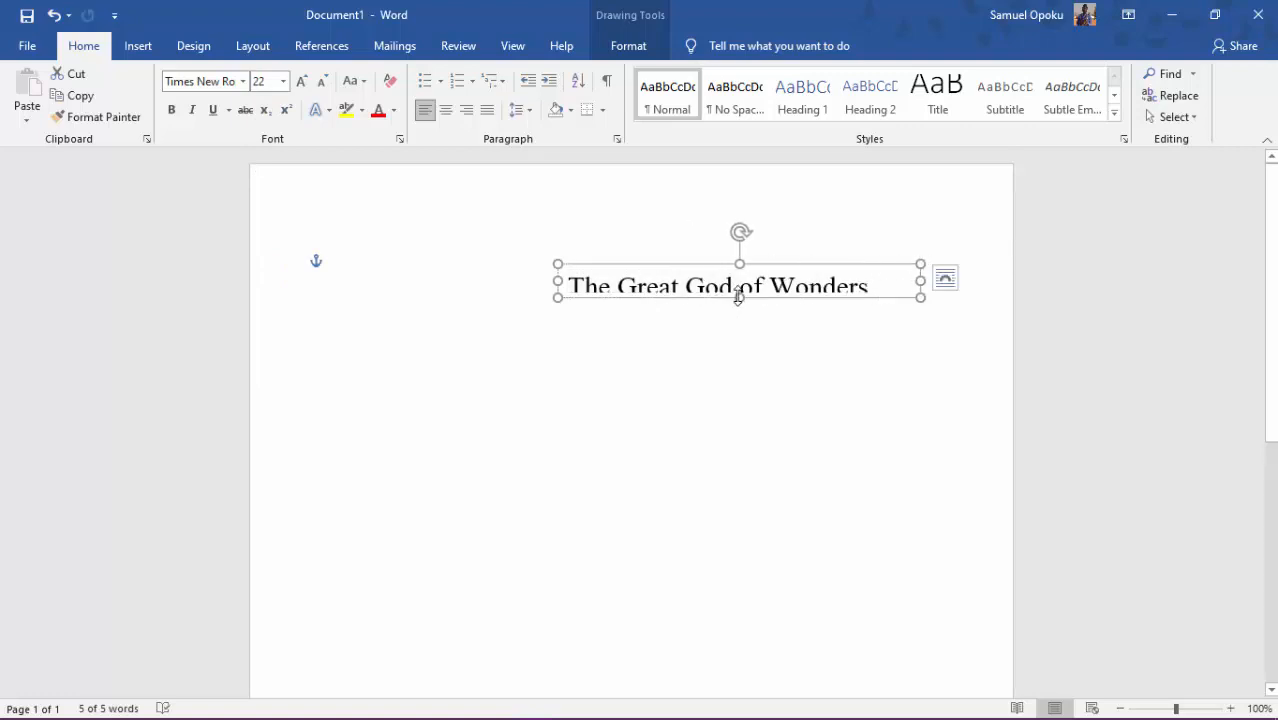
pyautogui.moveTo(738, 297); pyautogui.dragTo(738, 321)
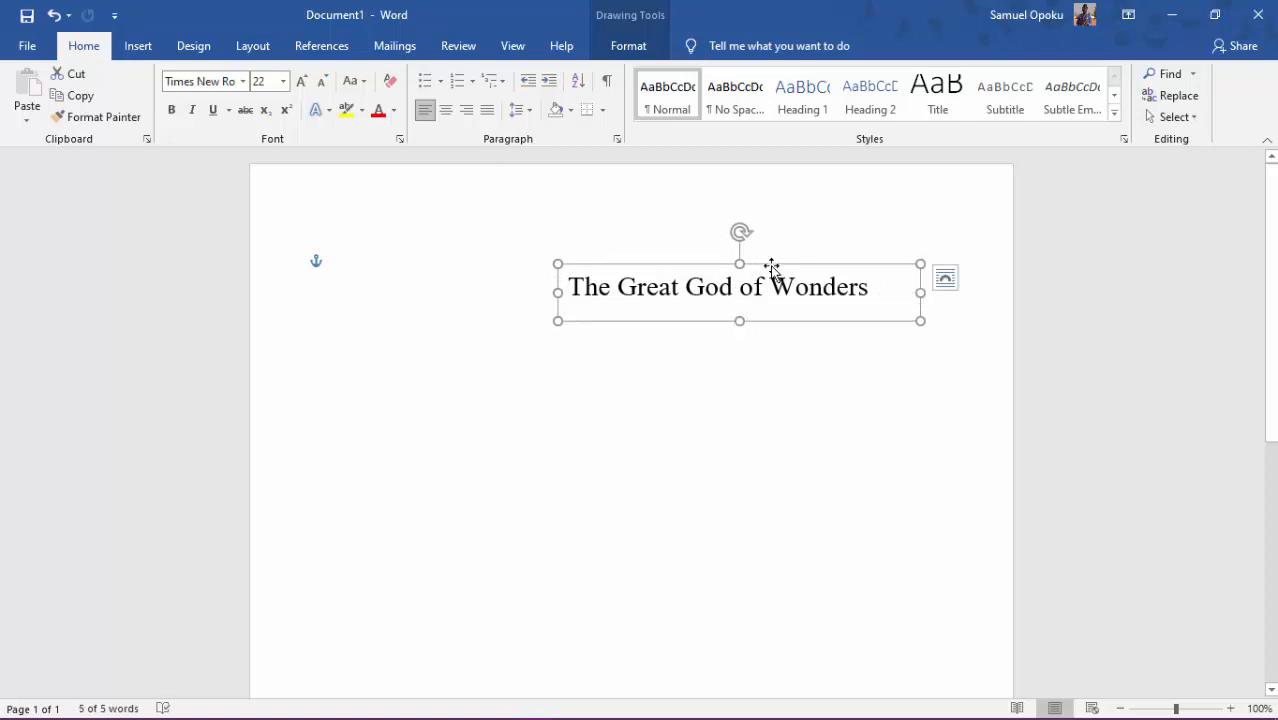
# Centre the text within its box and move the box left to about the page's horizontal centre
pyautogui.moveTo(771, 268); pyautogui.dragTo(625, 253)
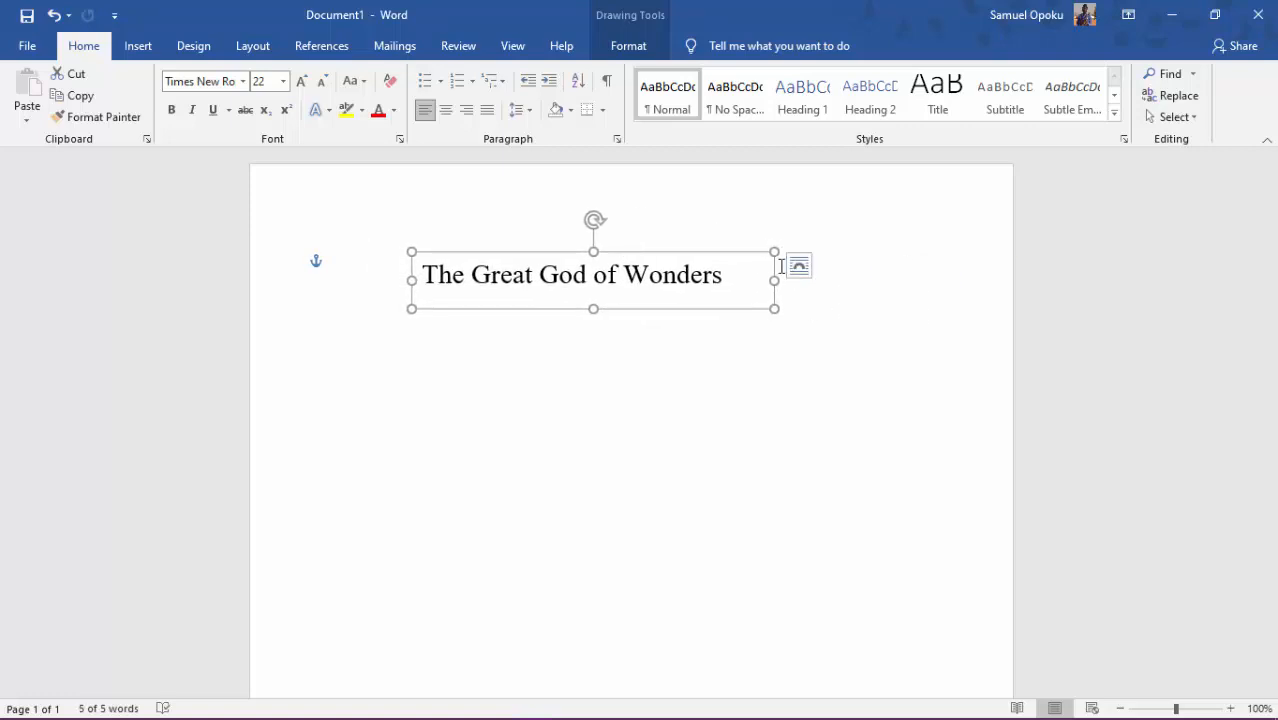
pyautogui.click(733, 284)
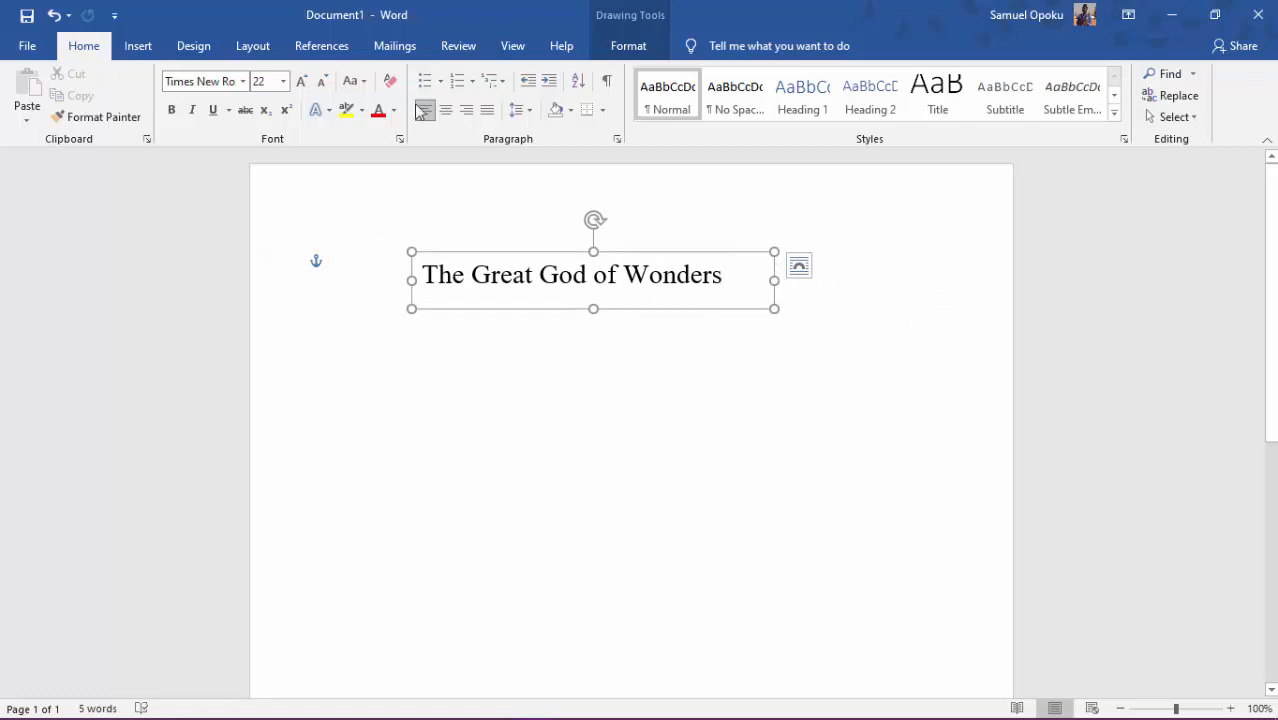
pyautogui.click(452, 117)
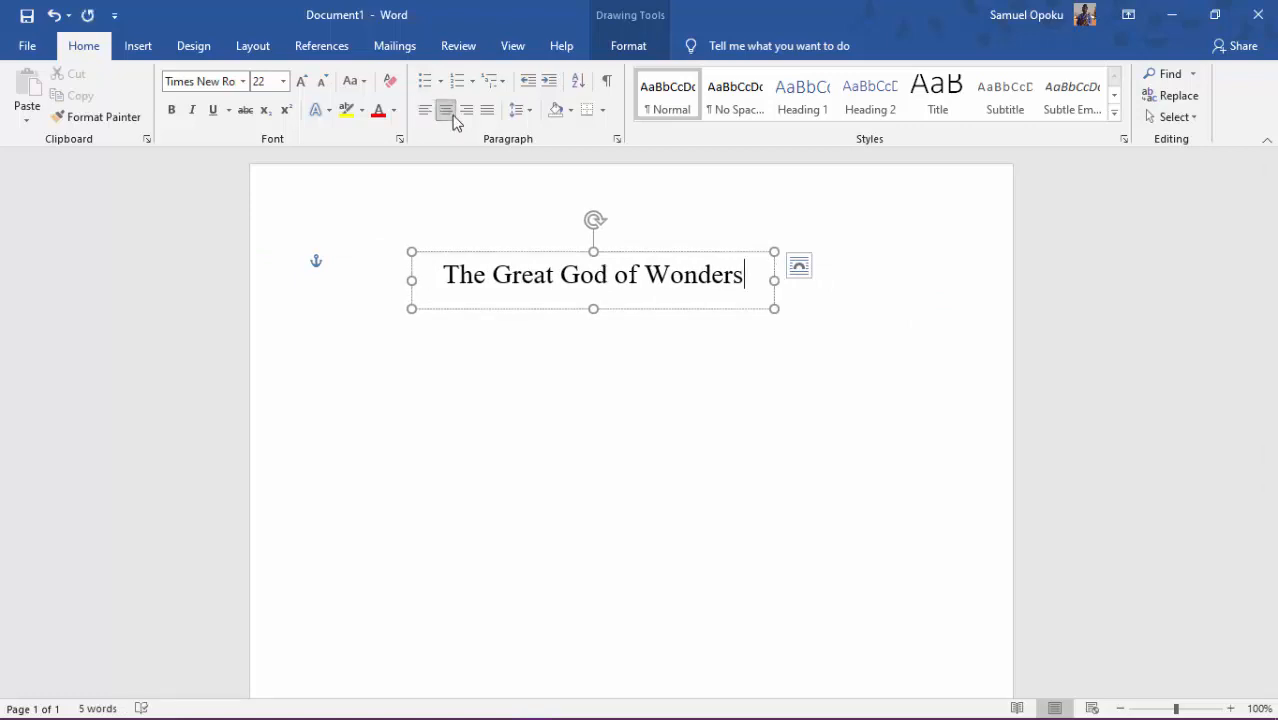
pyautogui.click(745, 445)
pyautogui.click(676, 278)
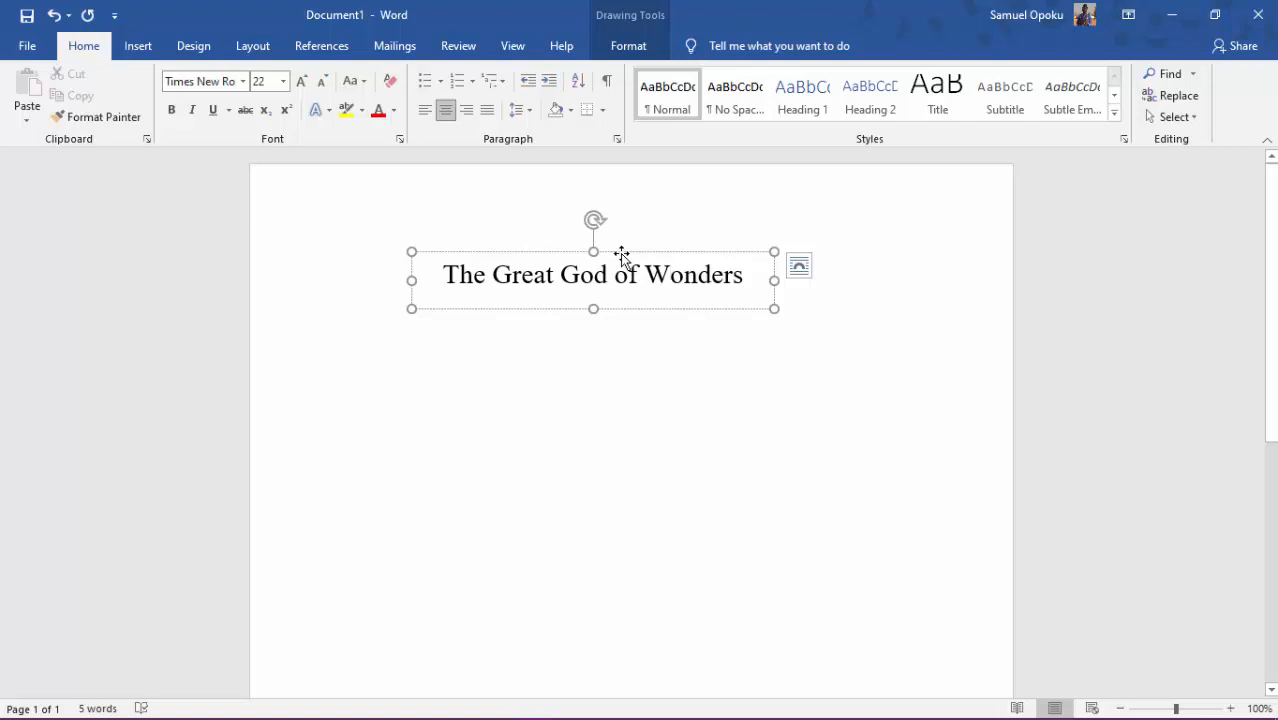
pyautogui.moveTo(621, 253); pyautogui.dragTo(595, 266)
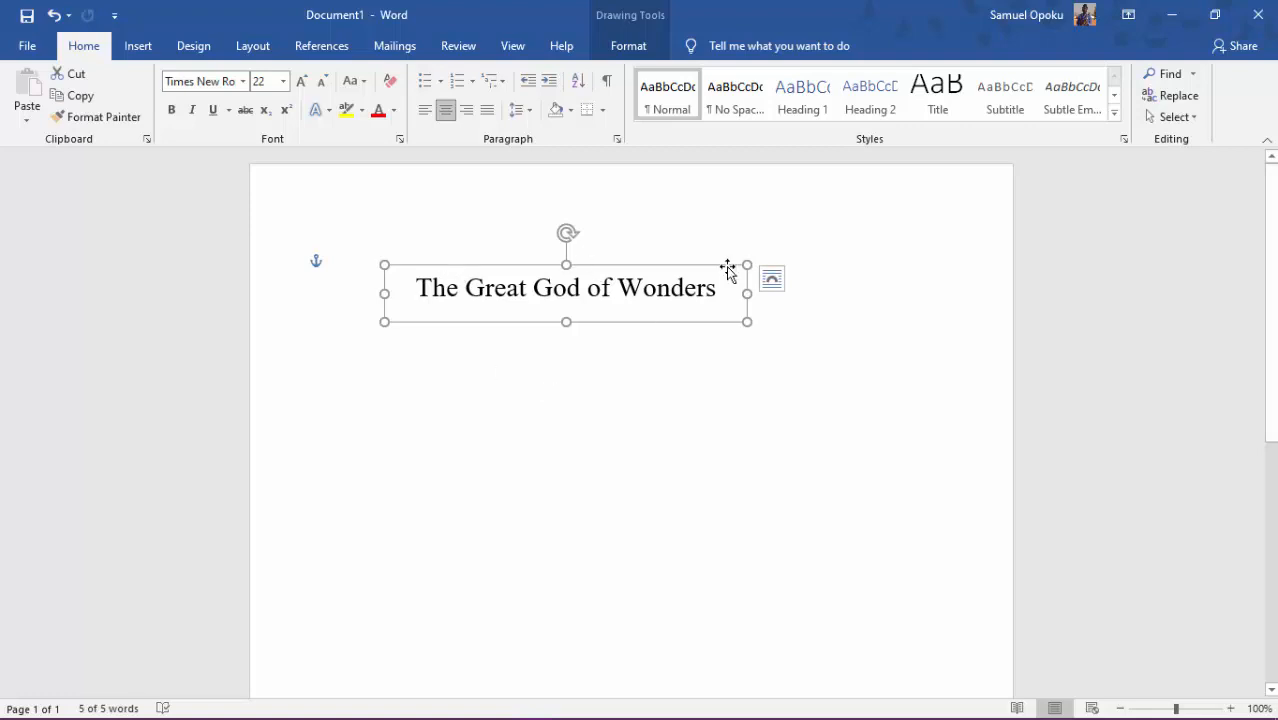
pyautogui.click(746, 357)
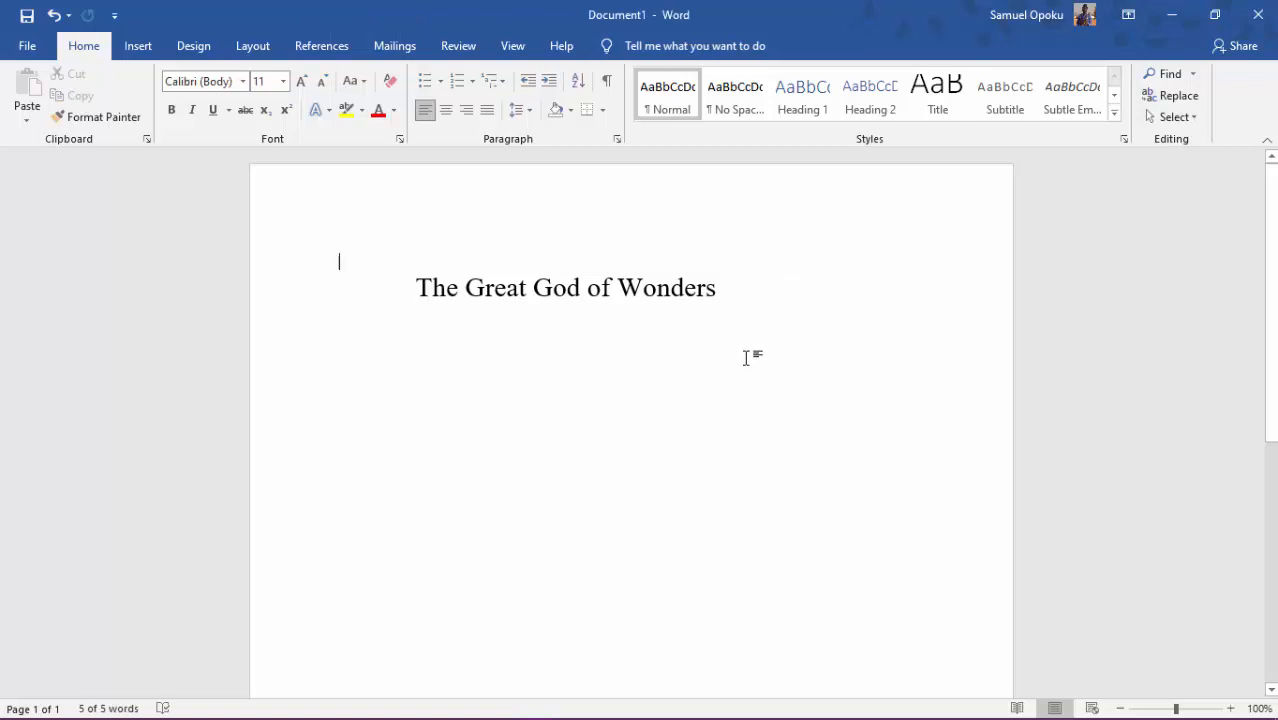
# Delete the text box containing "The Great God of Wonders" from the page
pyautogui.click(620, 281)
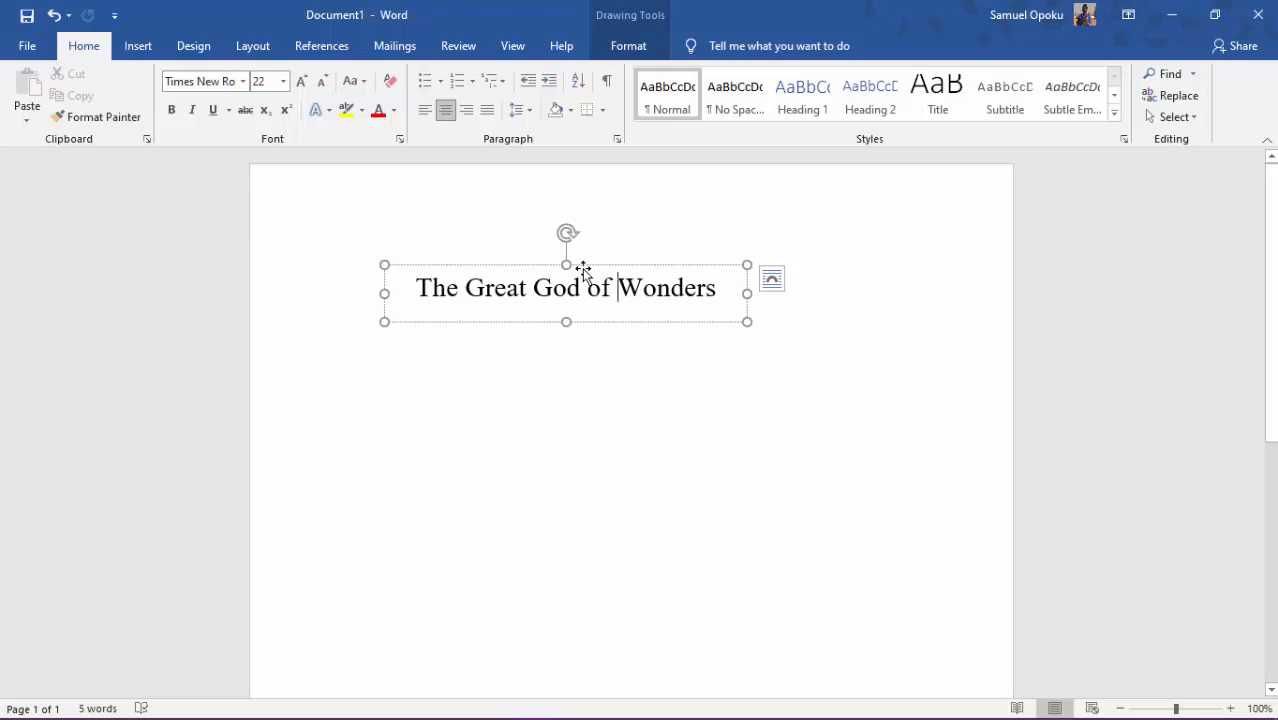
pyautogui.click(583, 268)
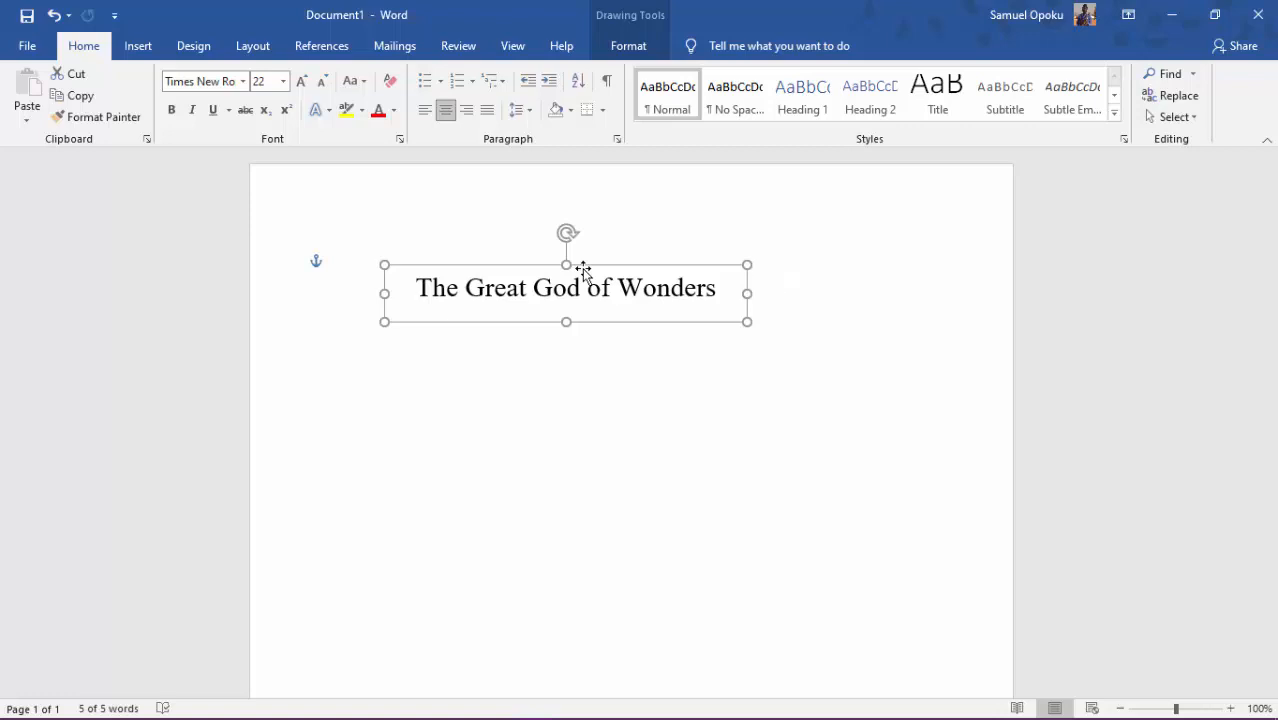
pyautogui.press('Delete')
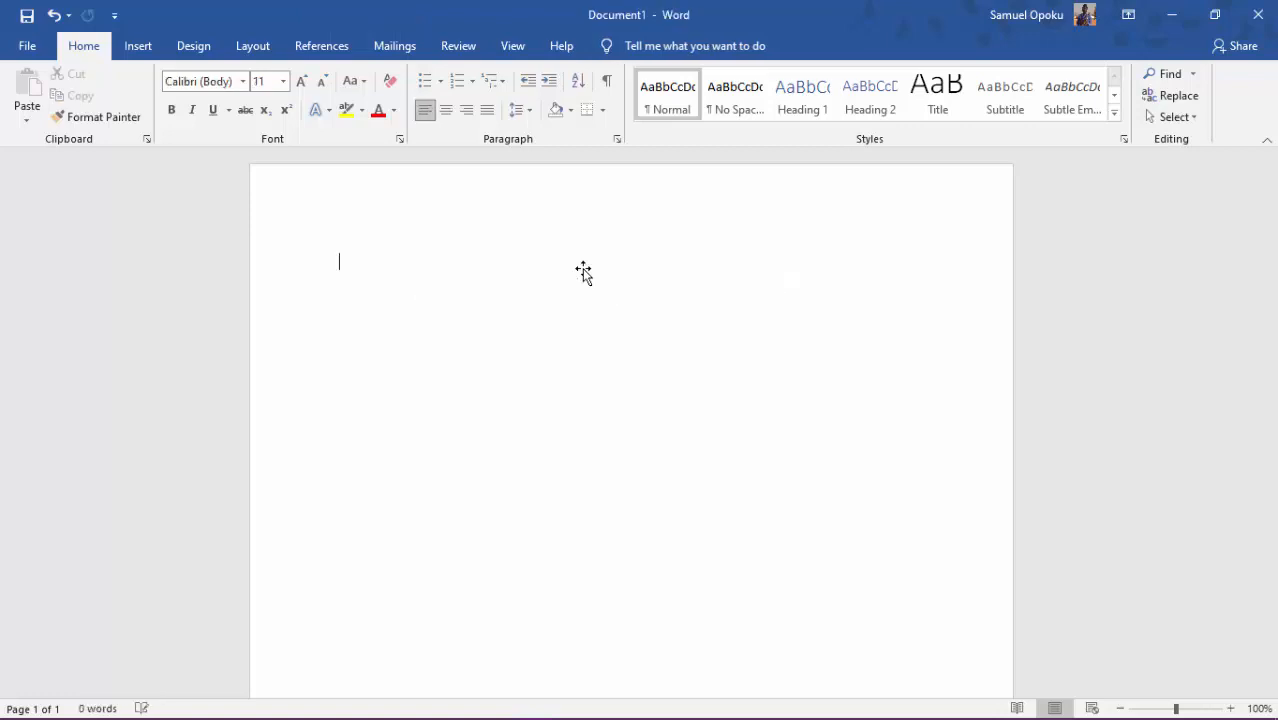
# Draw a circle about 1.66 inches in diameter in the upper middle of the page
pyautogui.click(140, 50)
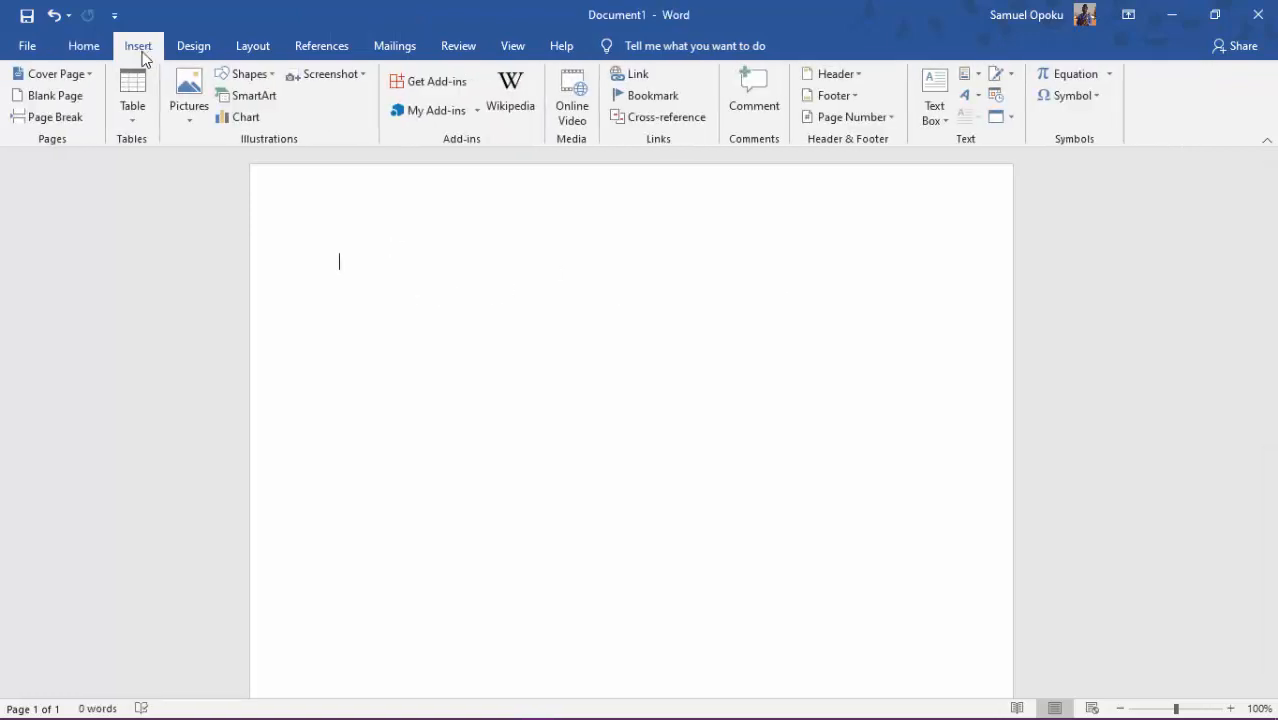
pyautogui.click(246, 74)
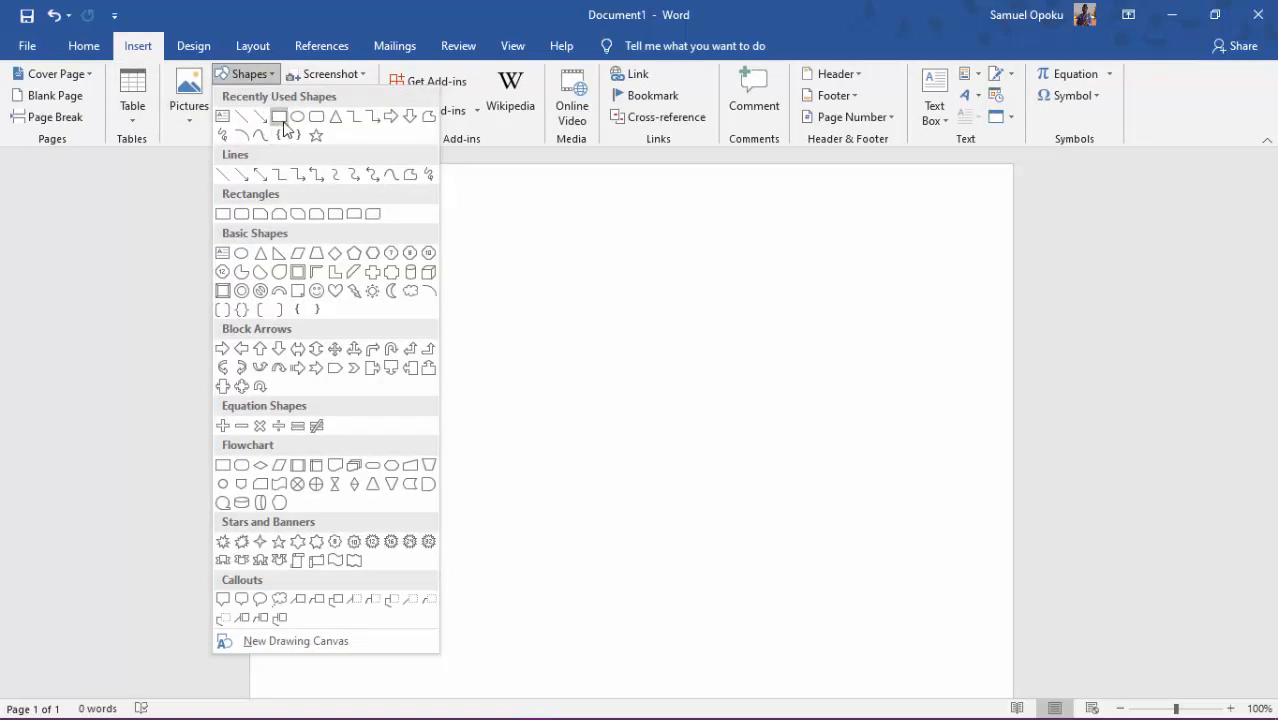
pyautogui.click(297, 118)
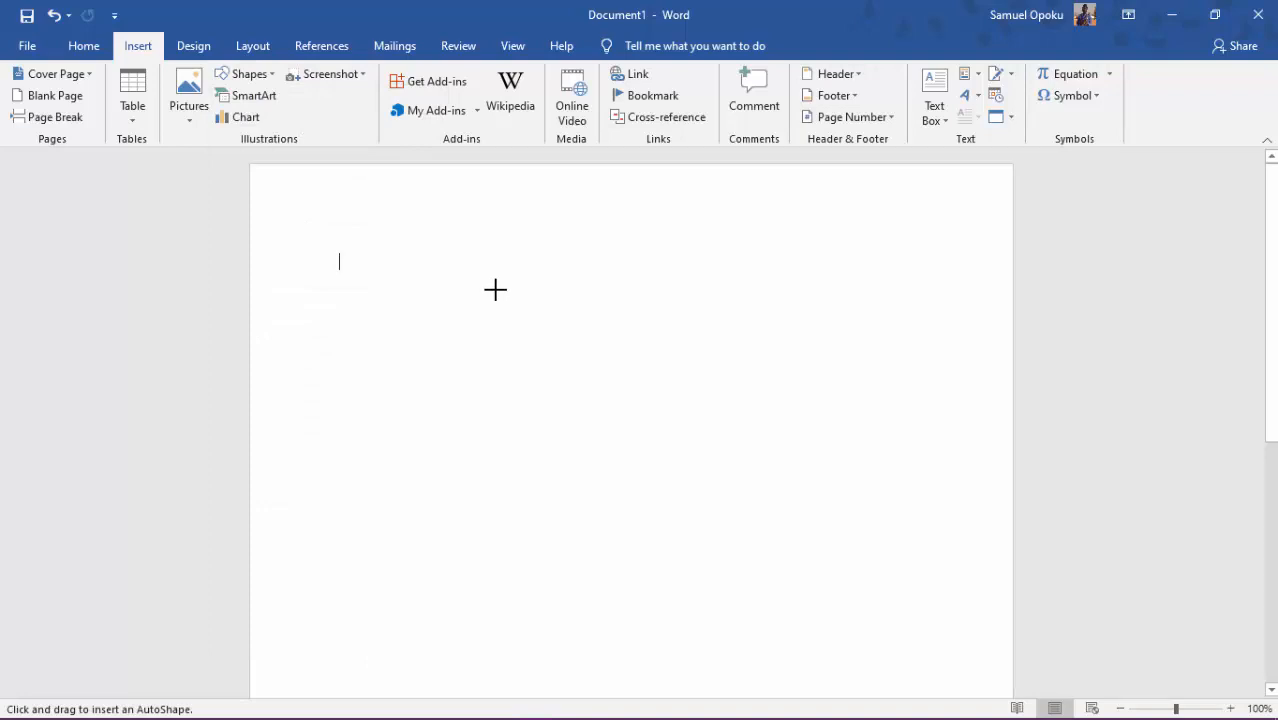
pyautogui.moveTo(495, 289); pyautogui.dragTo(587, 439)
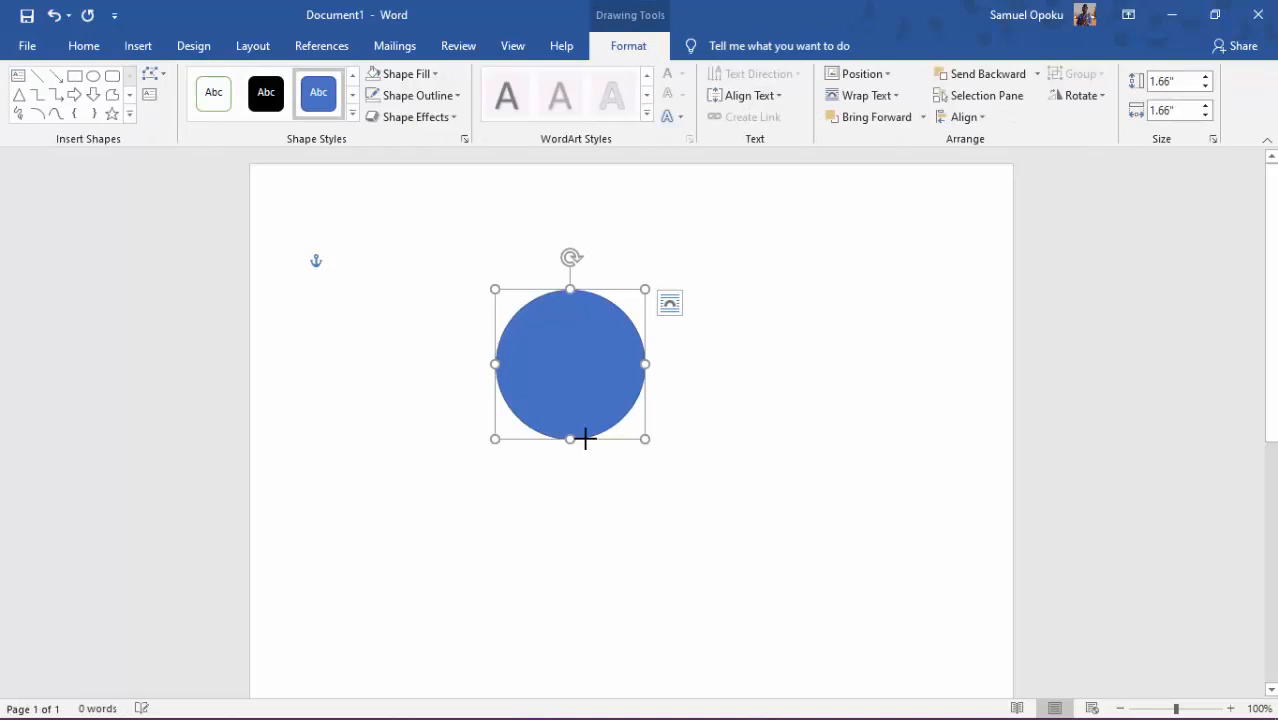
# Remove the circle's fill and set its outline to black
pyautogui.click(407, 82)
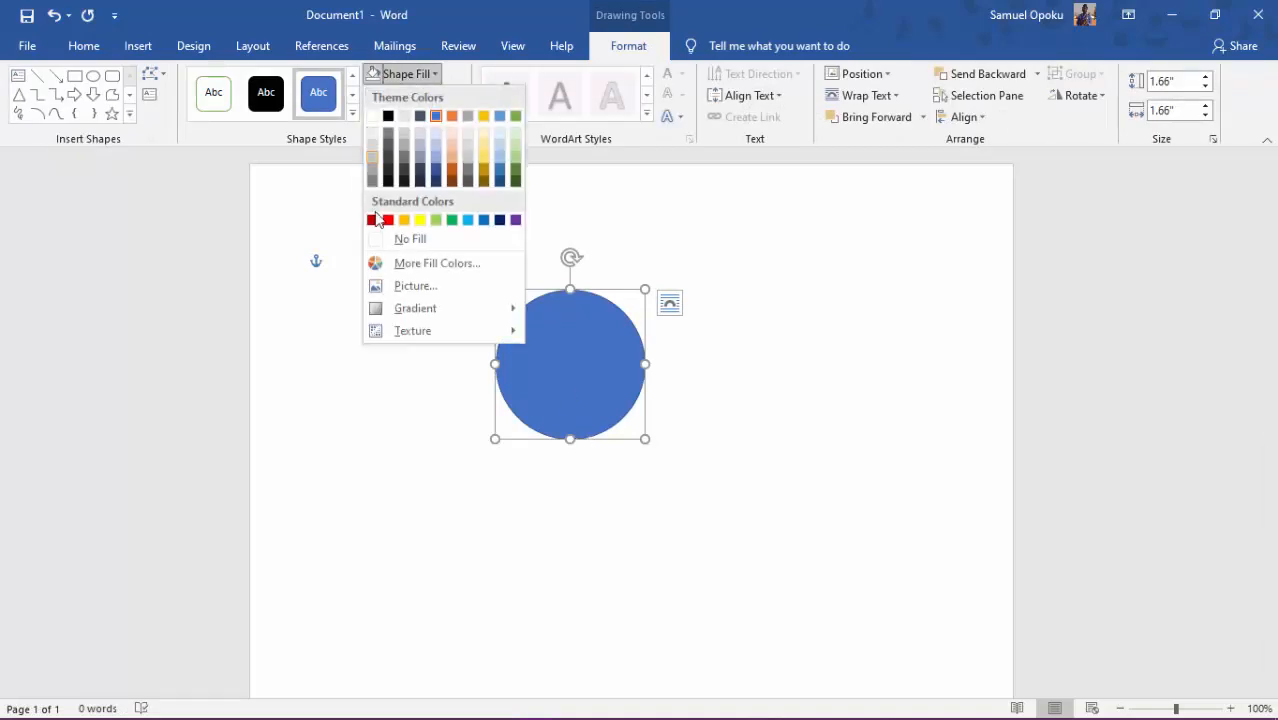
pyautogui.click(398, 240)
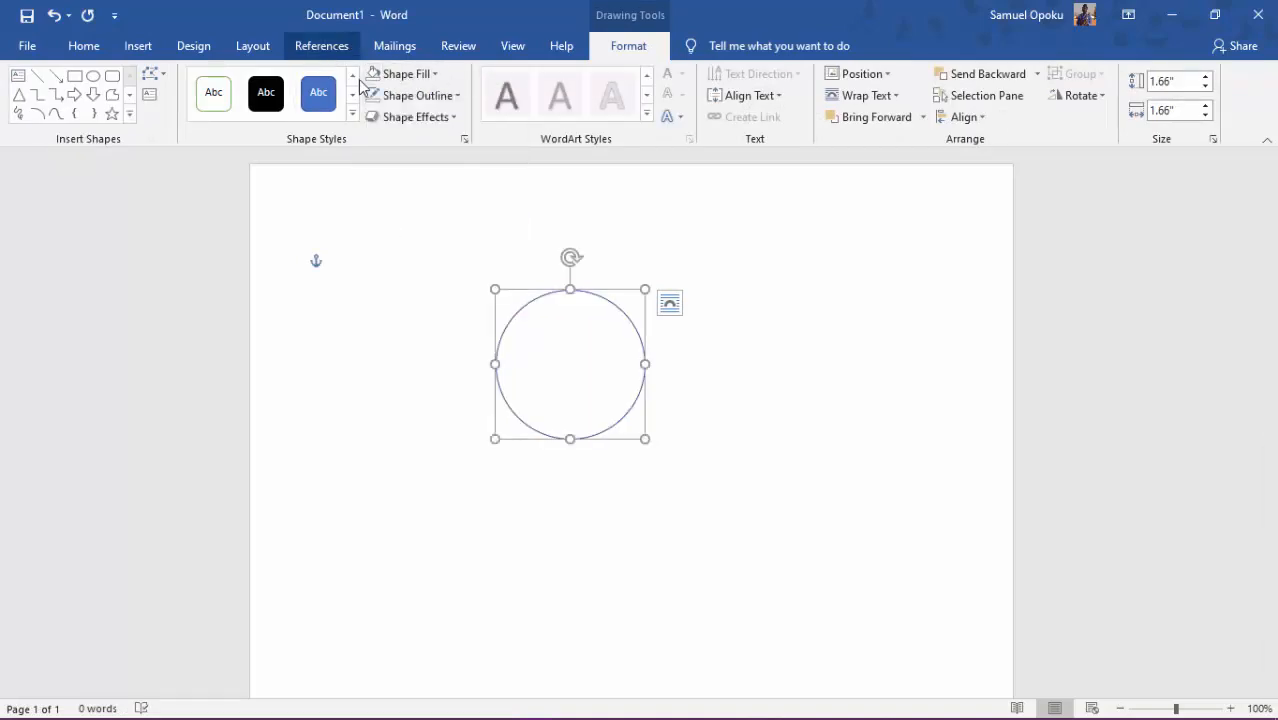
pyautogui.click(406, 96)
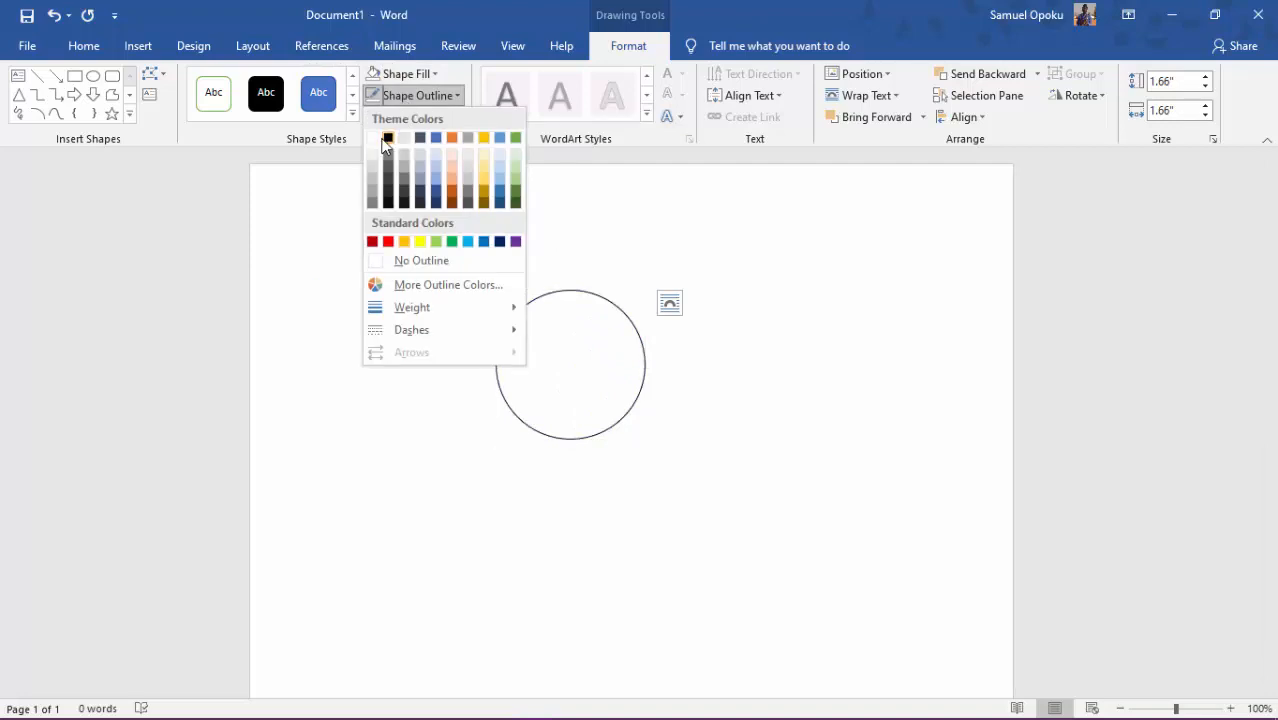
pyautogui.click(388, 137)
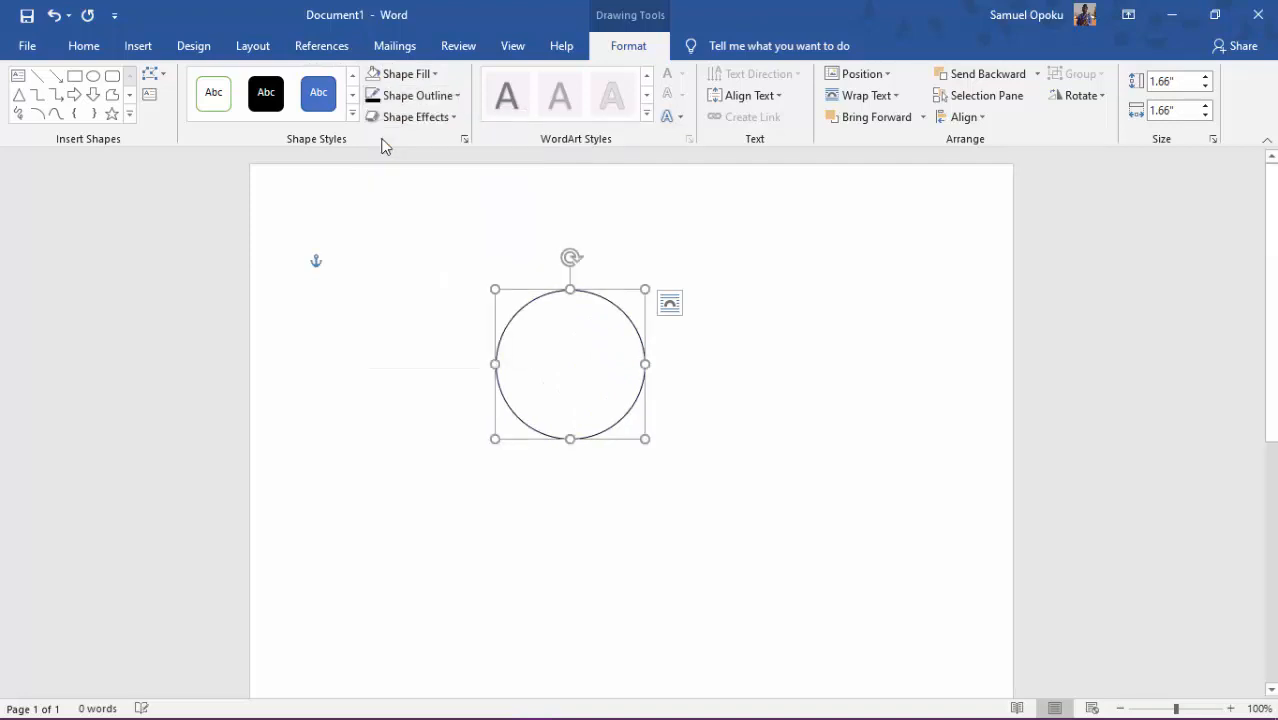
# Duplicate the circle and place the copy level with the original, overlapping its right side
pyautogui.rightClick(600, 298)
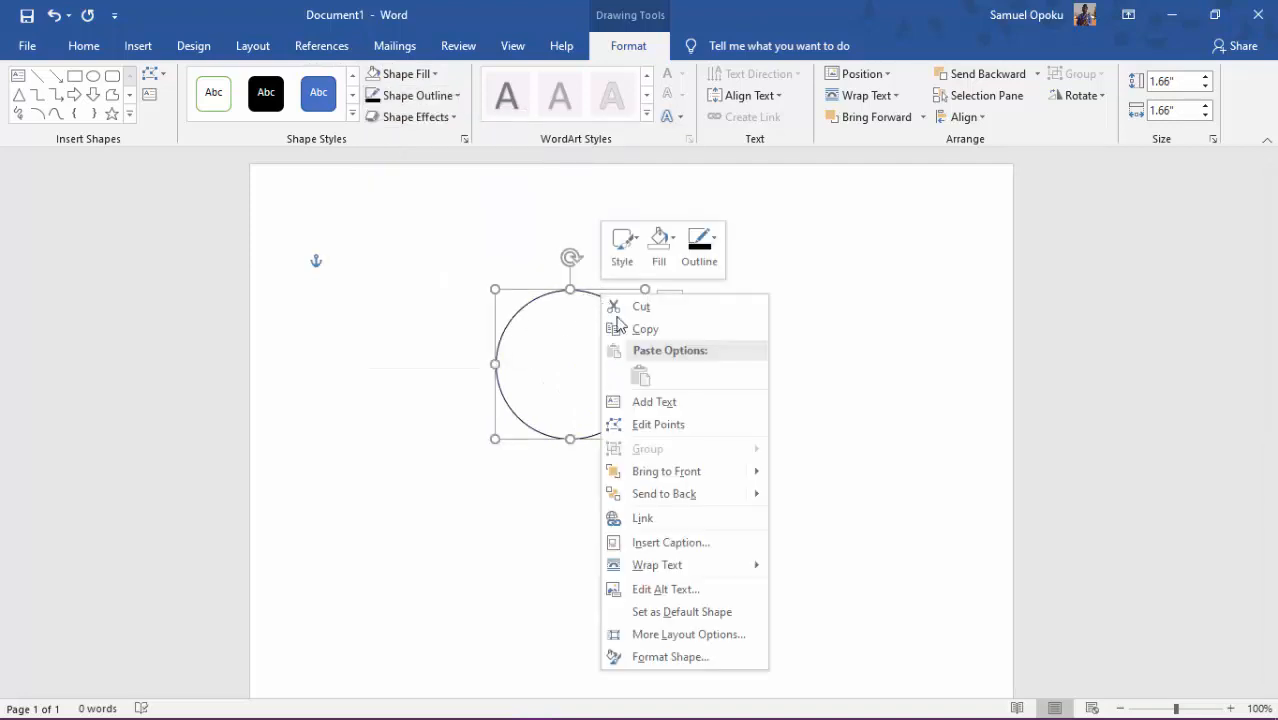
pyautogui.click(652, 328)
pyautogui.click(701, 343)
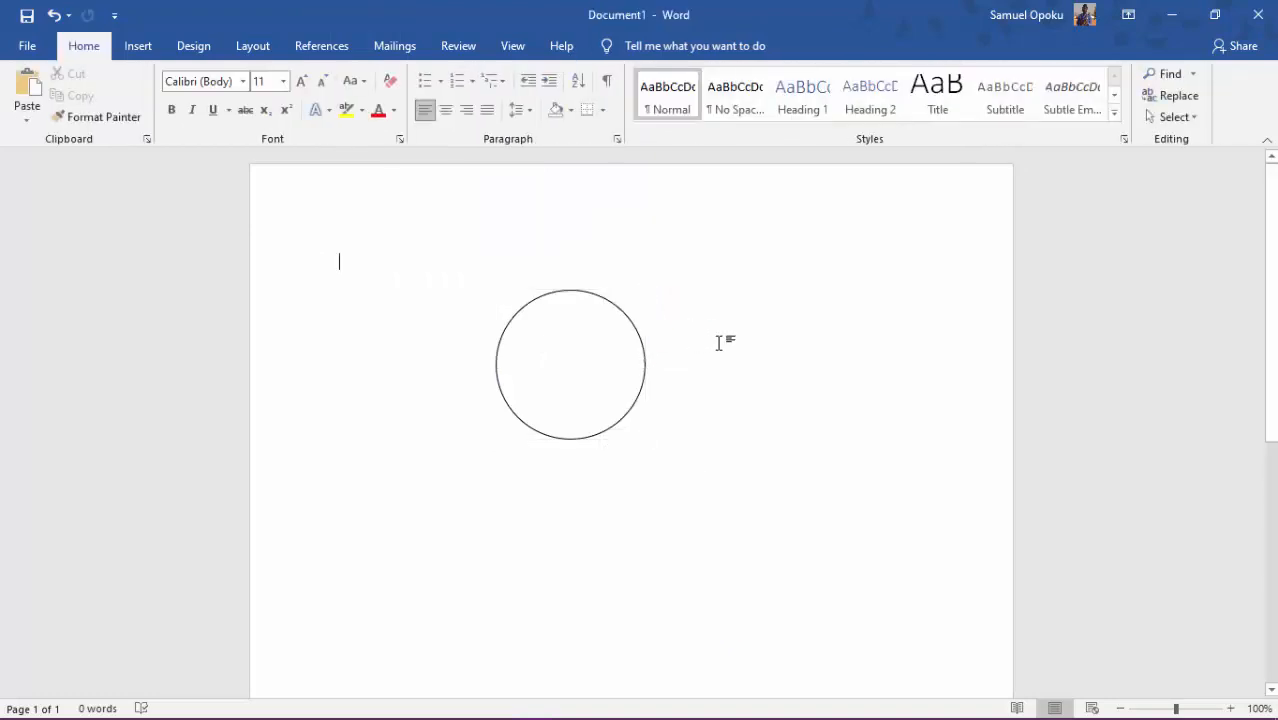
pyautogui.rightClick(719, 341)
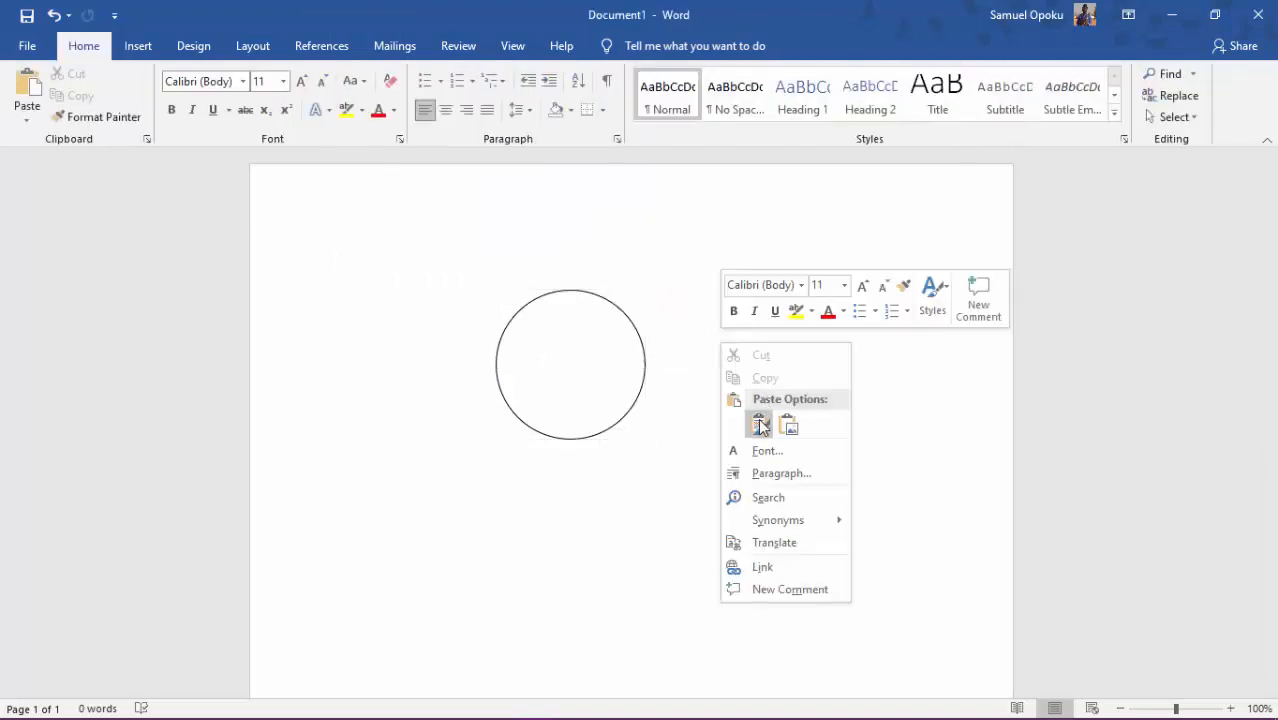
pyautogui.click(760, 425)
pyautogui.moveTo(382, 258); pyautogui.dragTo(641, 291)
pyautogui.click(879, 371)
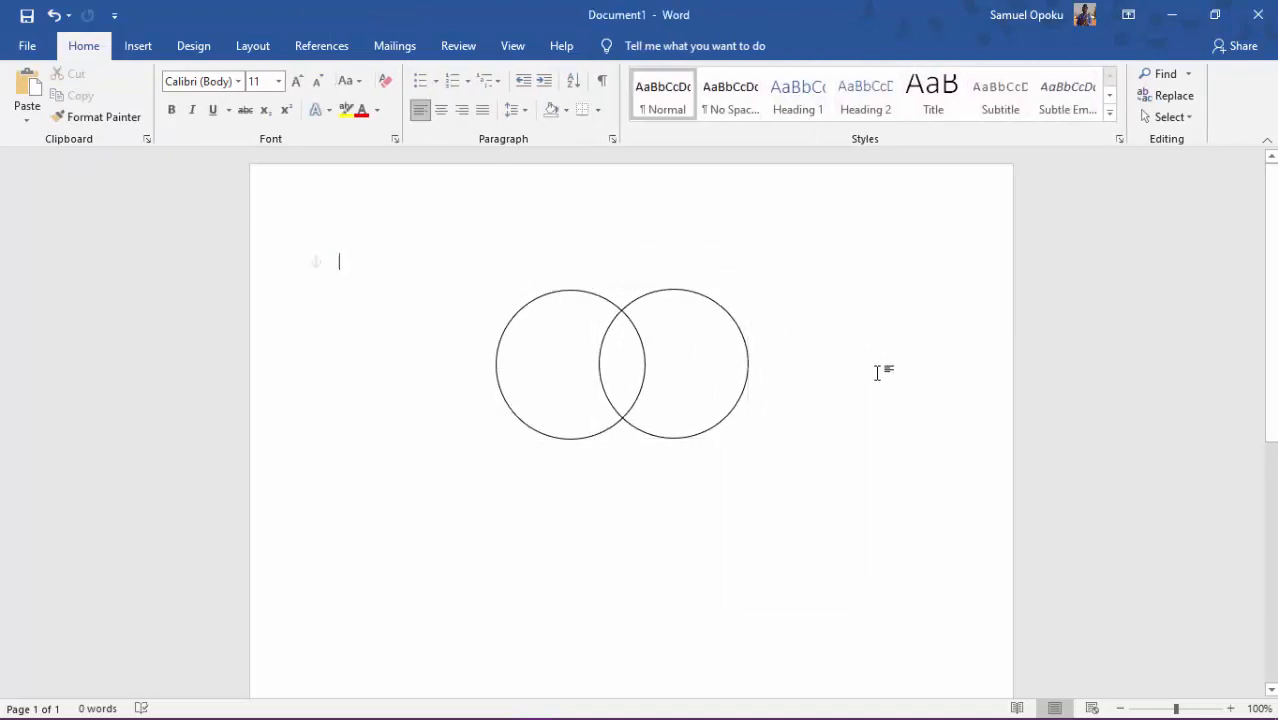
# Draw a rectangle about 2.46 inches high and 3.59 inches wide around both circles
pyautogui.click(138, 46)
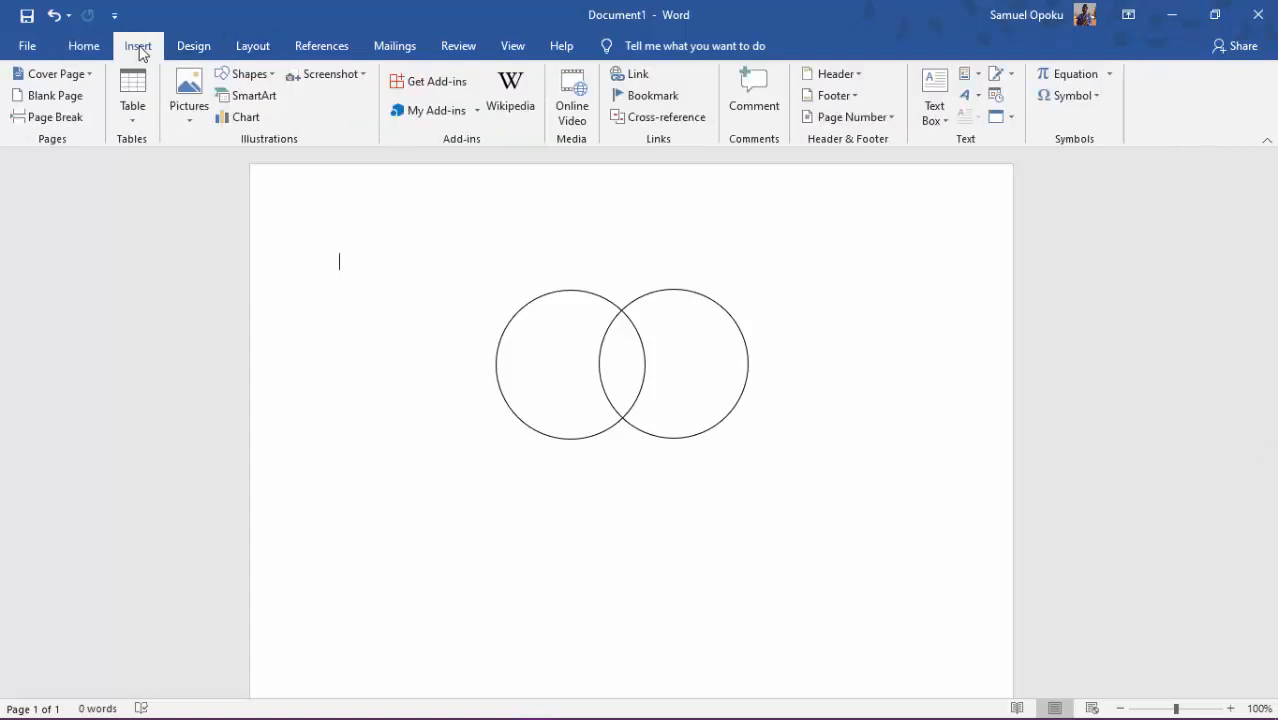
pyautogui.click(247, 74)
pyautogui.click(279, 117)
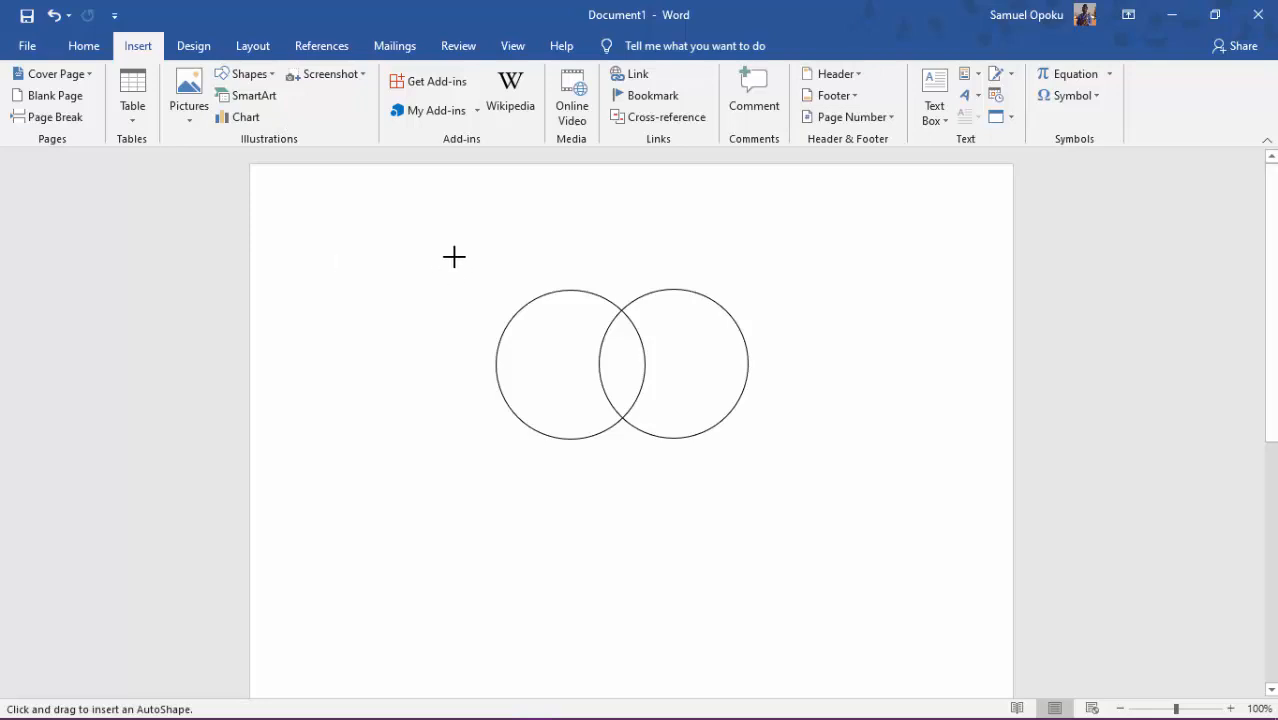
pyautogui.moveTo(459, 255); pyautogui.dragTo(782, 477)
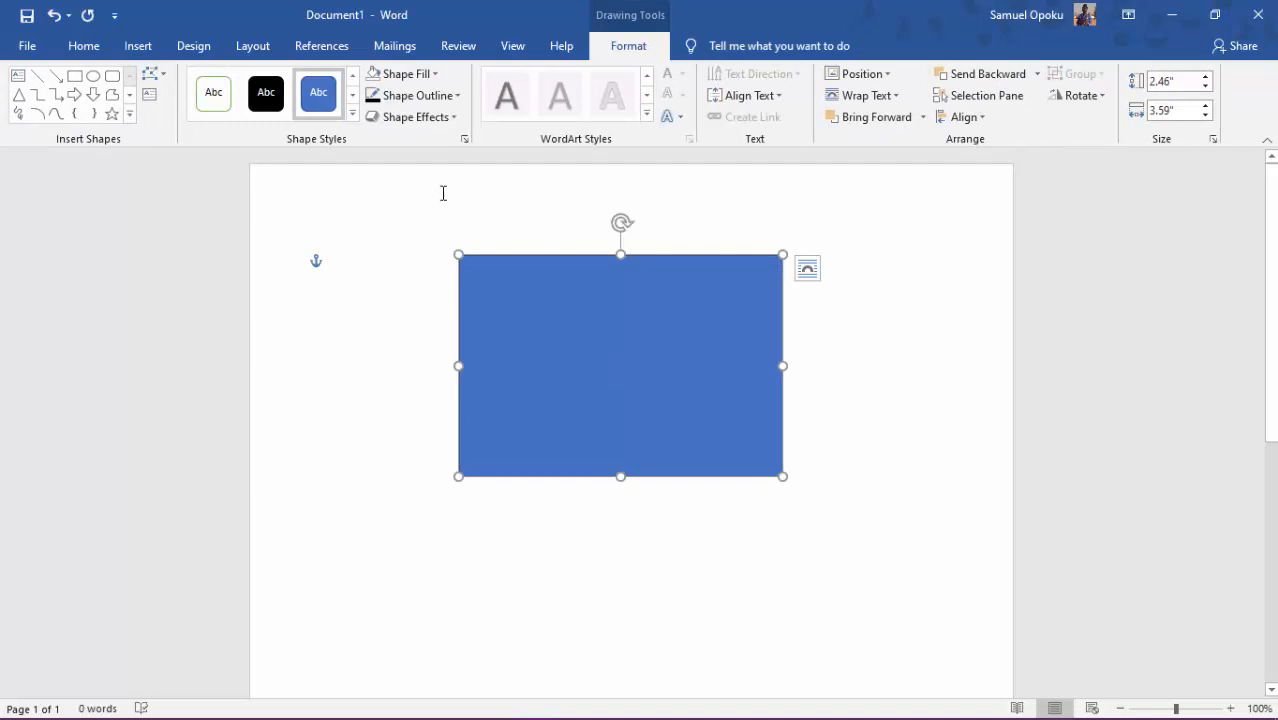
# Remove the rectangle's fill and set its outline to black
pyautogui.click(423, 84)
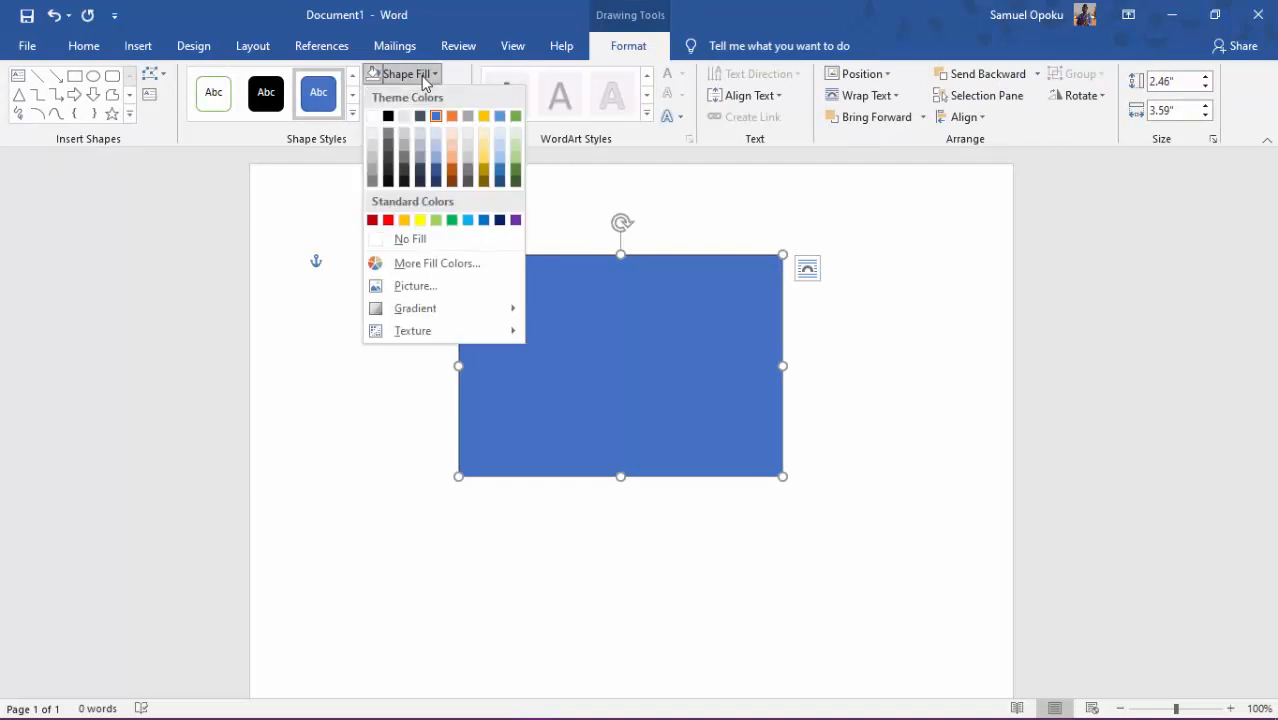
pyautogui.click(388, 245)
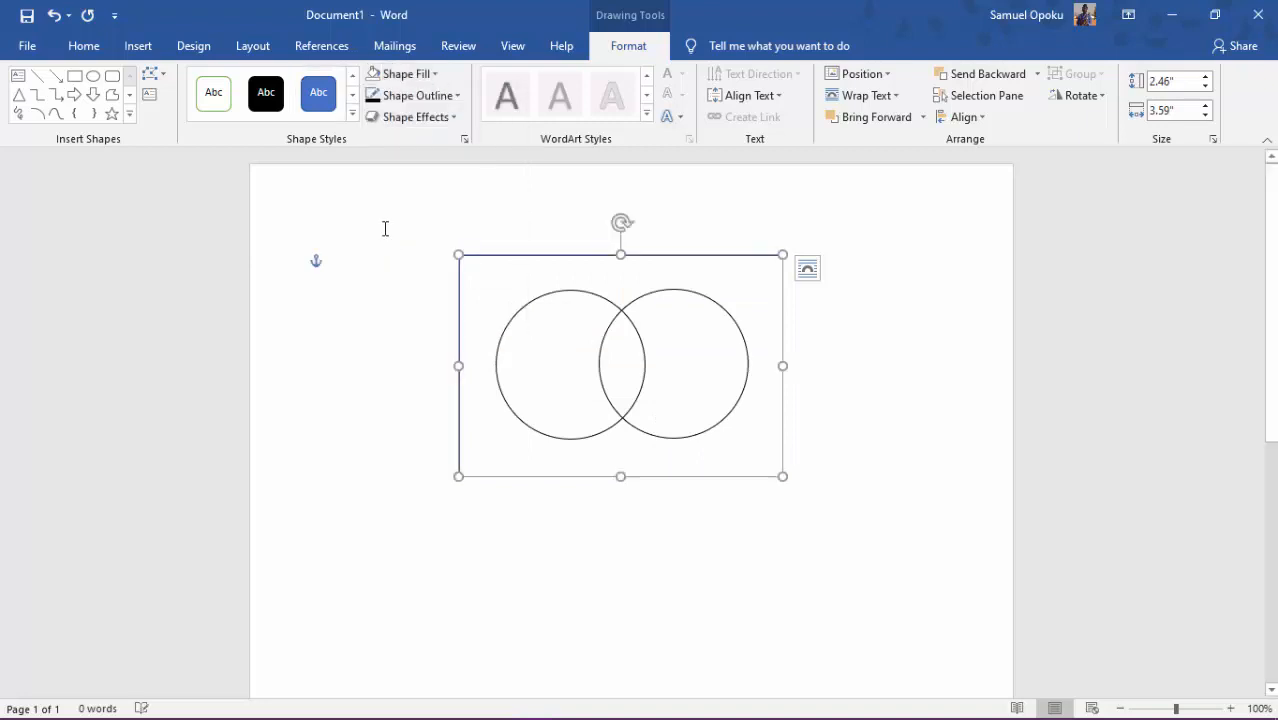
pyautogui.click(420, 95)
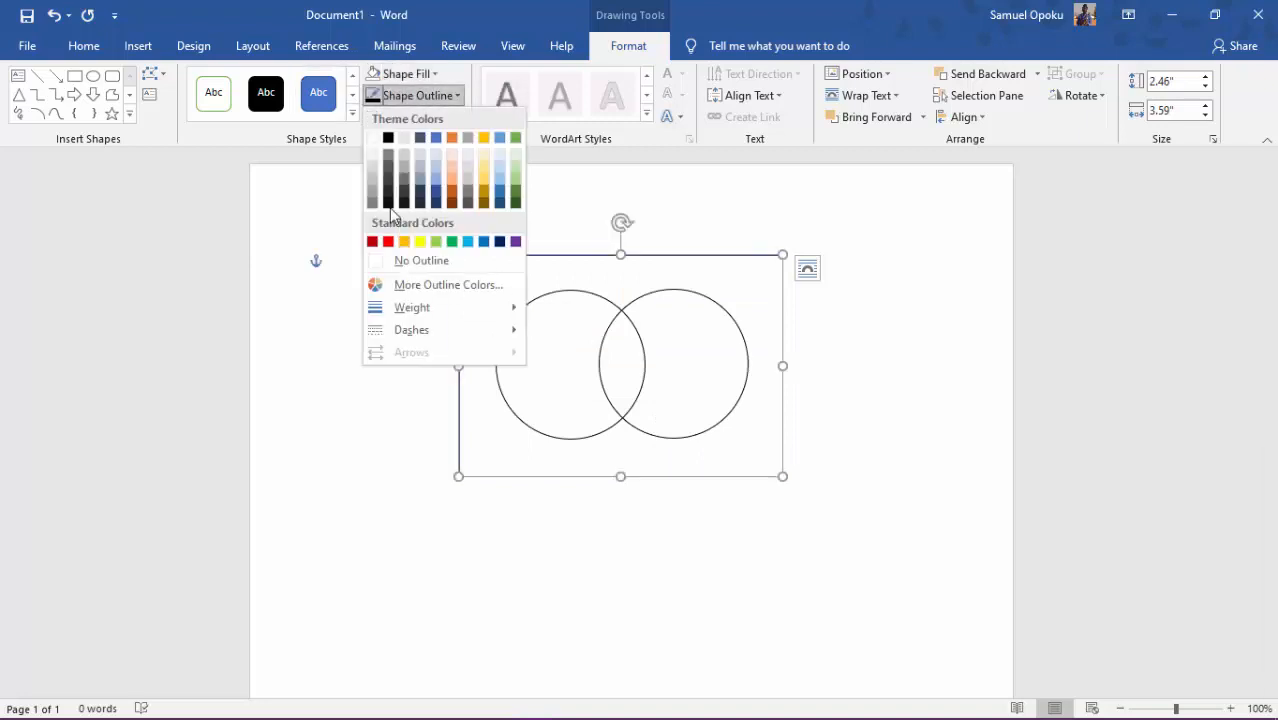
pyautogui.click(386, 134)
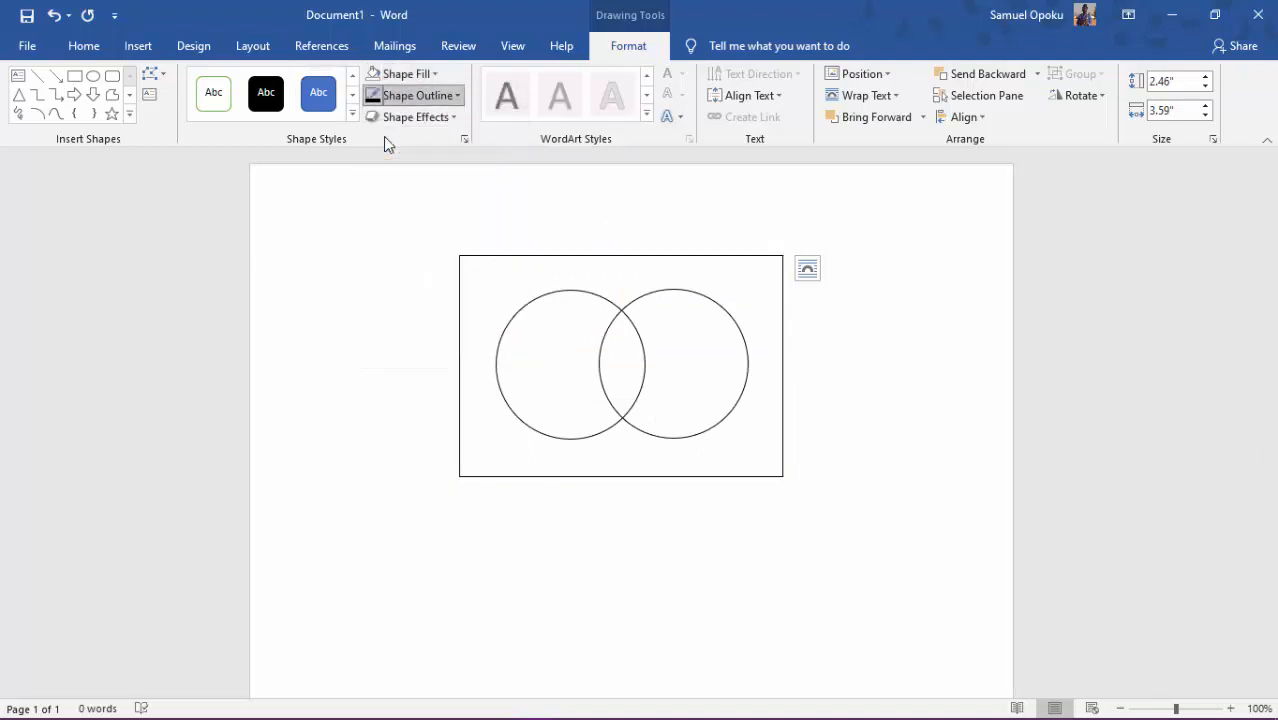
pyautogui.click(793, 556)
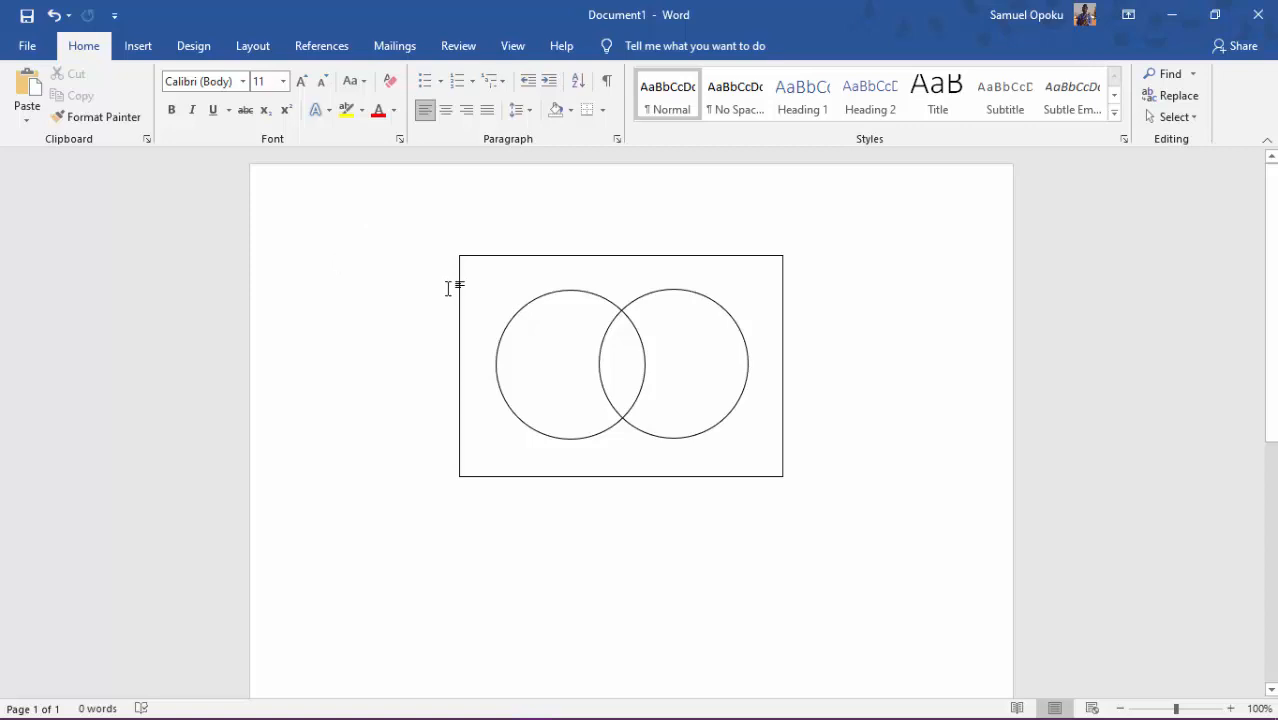
pyautogui.write('U')
pyautogui.moveTo(339, 262); pyautogui.dragTo(371, 262)
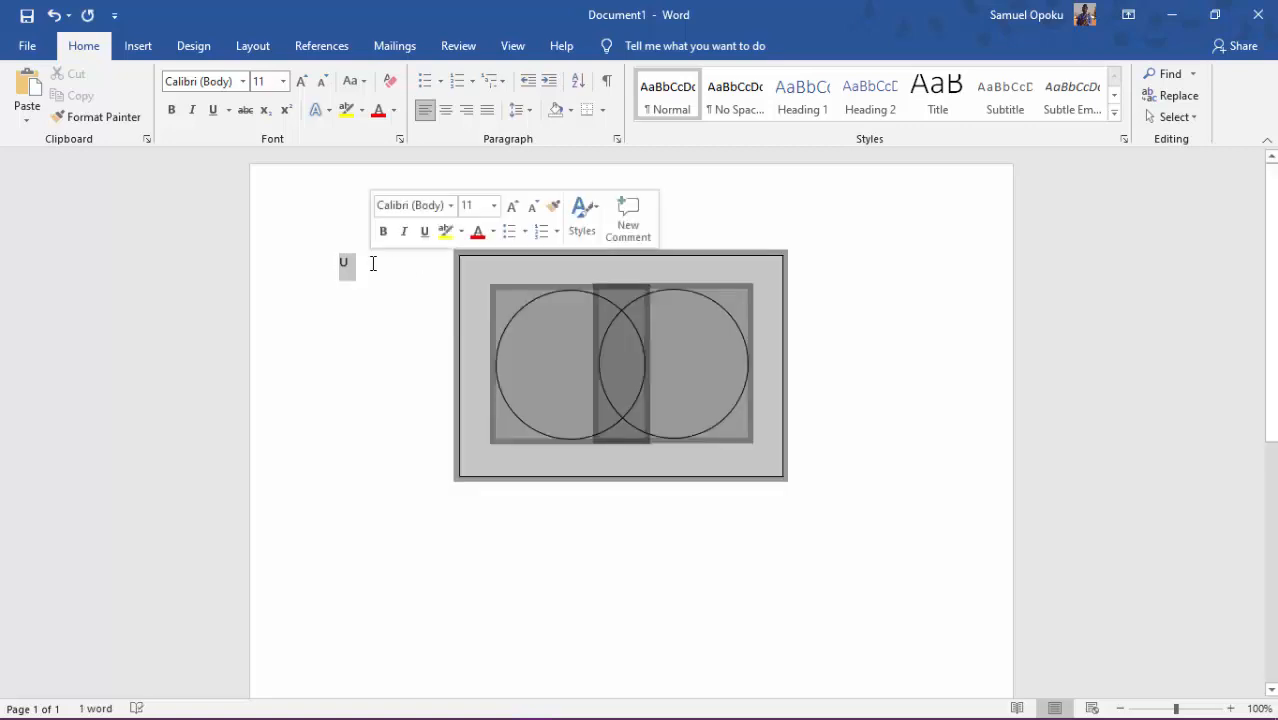
pyautogui.click(371, 262)
pyautogui.doubleClick(342, 260)
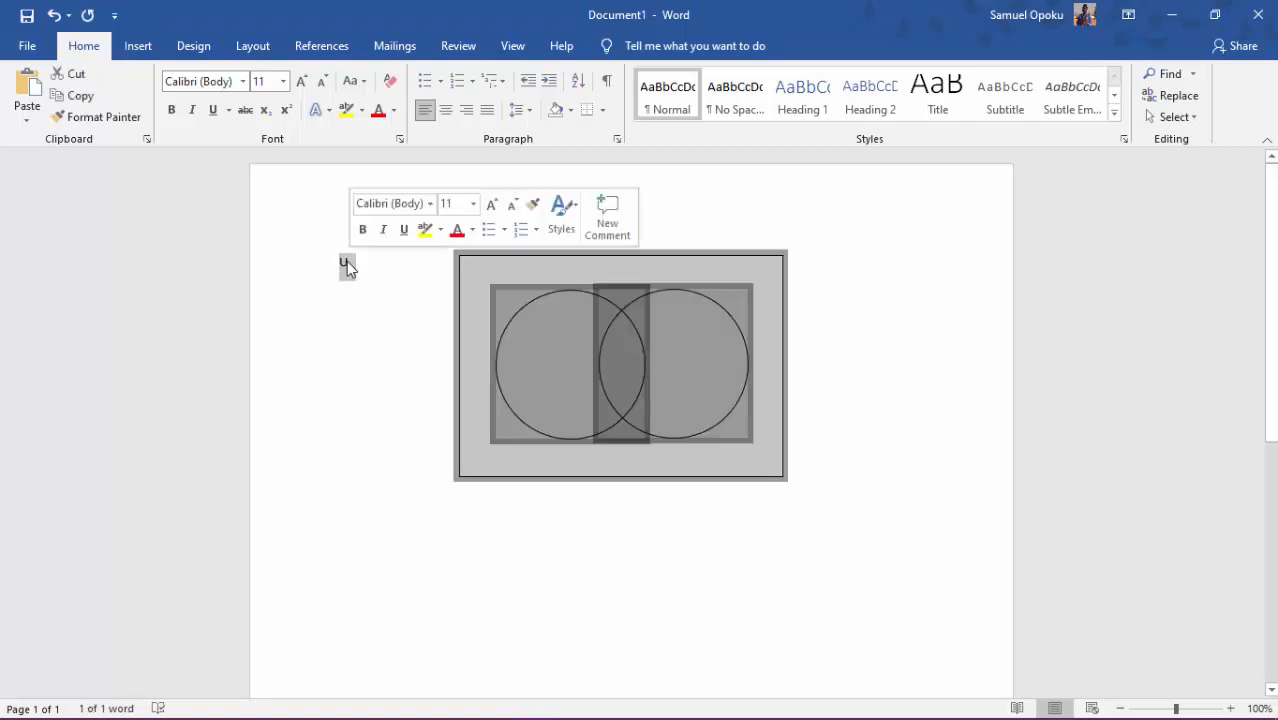
pyautogui.click(368, 266)
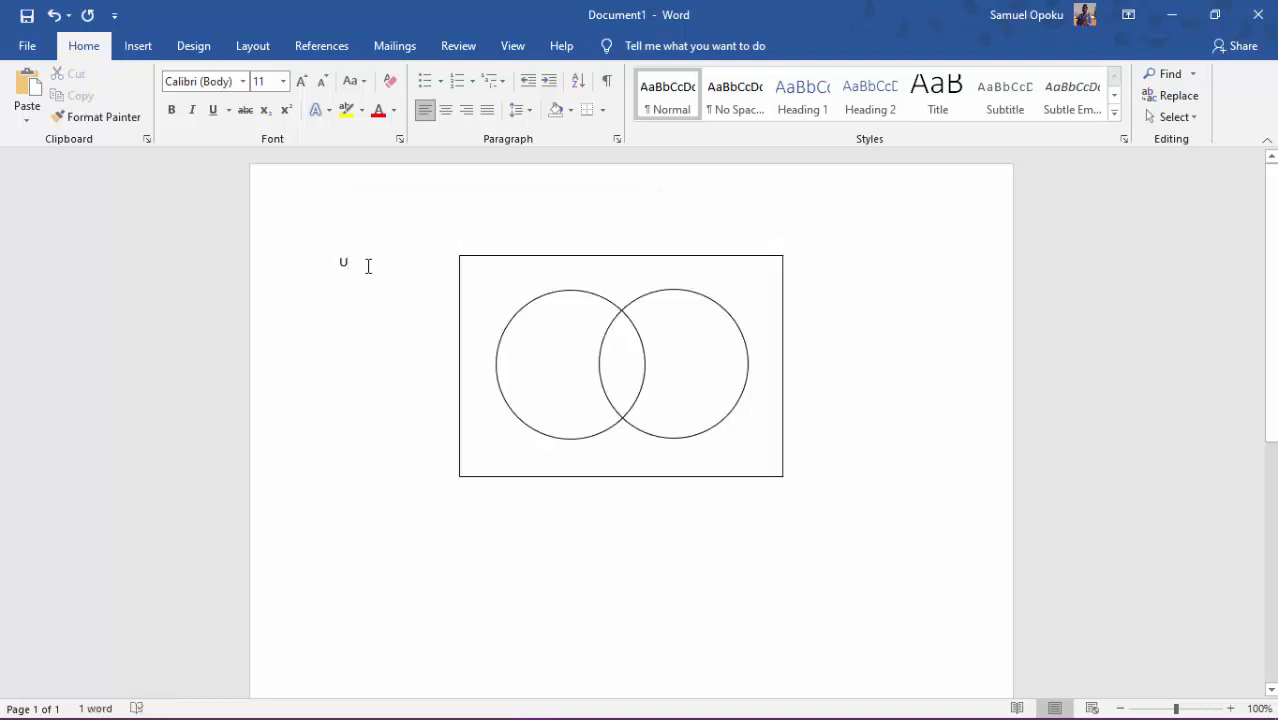
pyautogui.press('BackSpace')
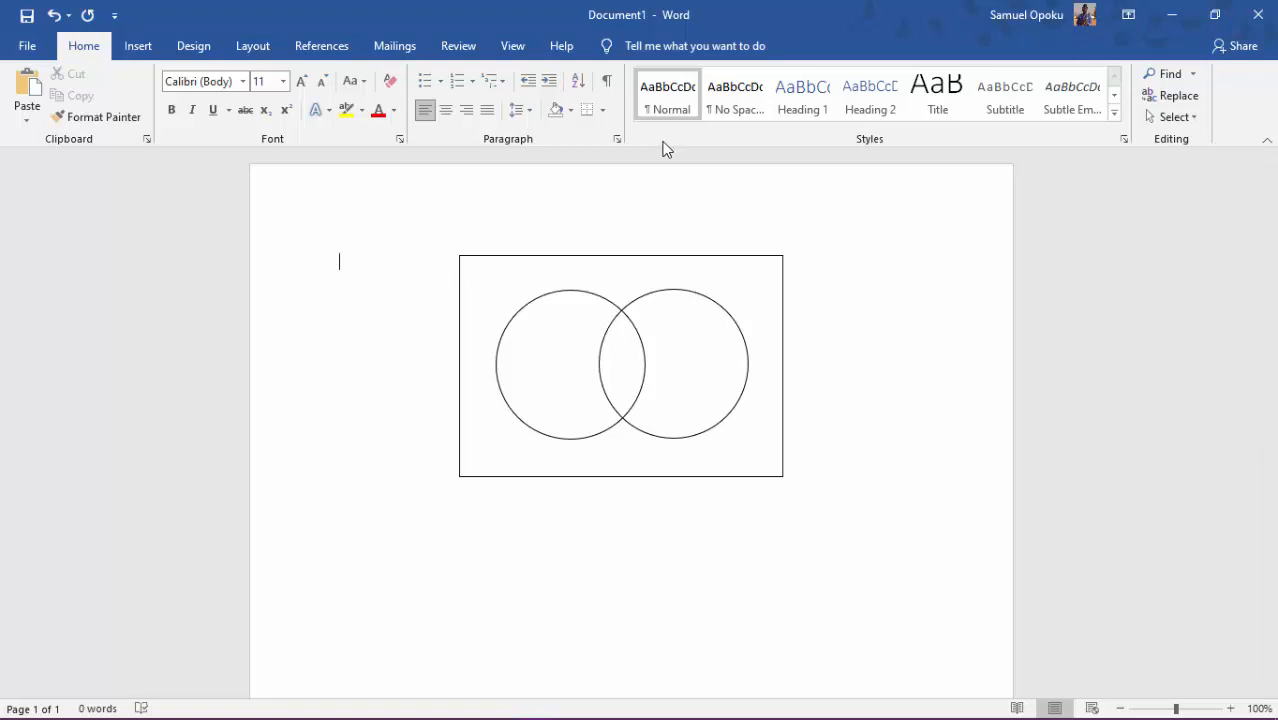
# Draw a text box about 0.45 inches high and 1.01 inches wide to the left of the rectangle
pyautogui.click(140, 47)
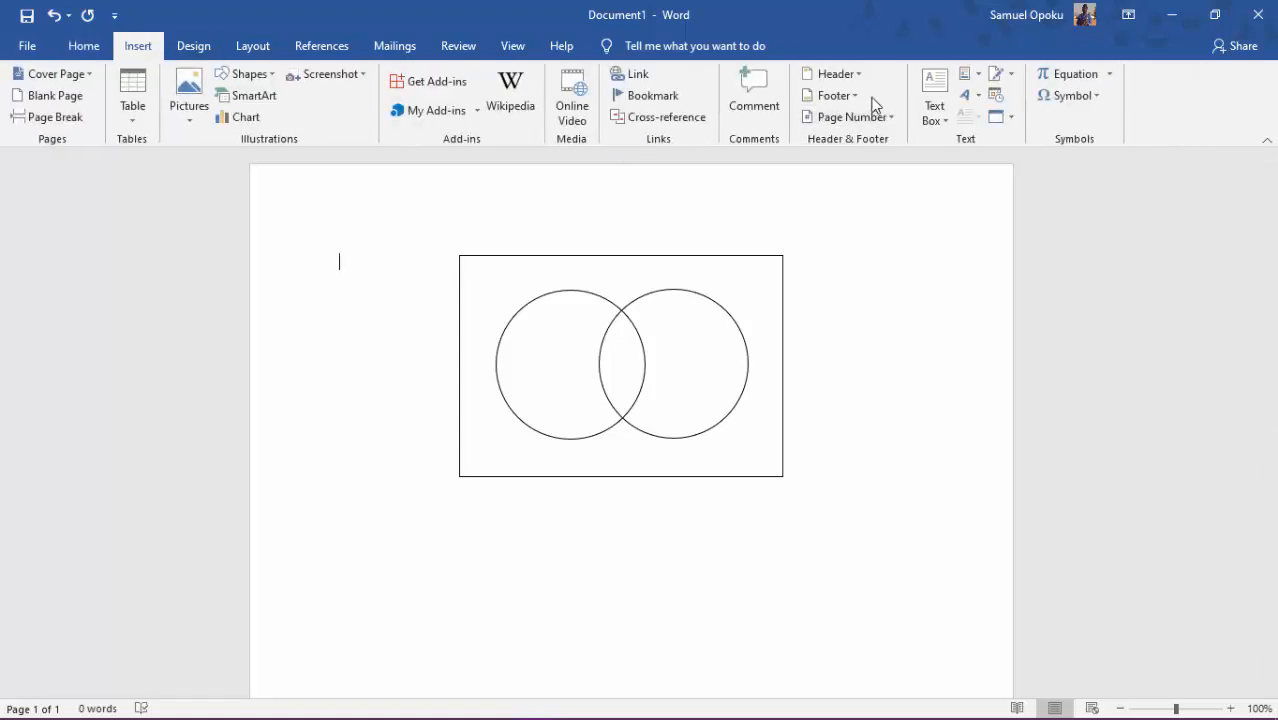
pyautogui.click(940, 118)
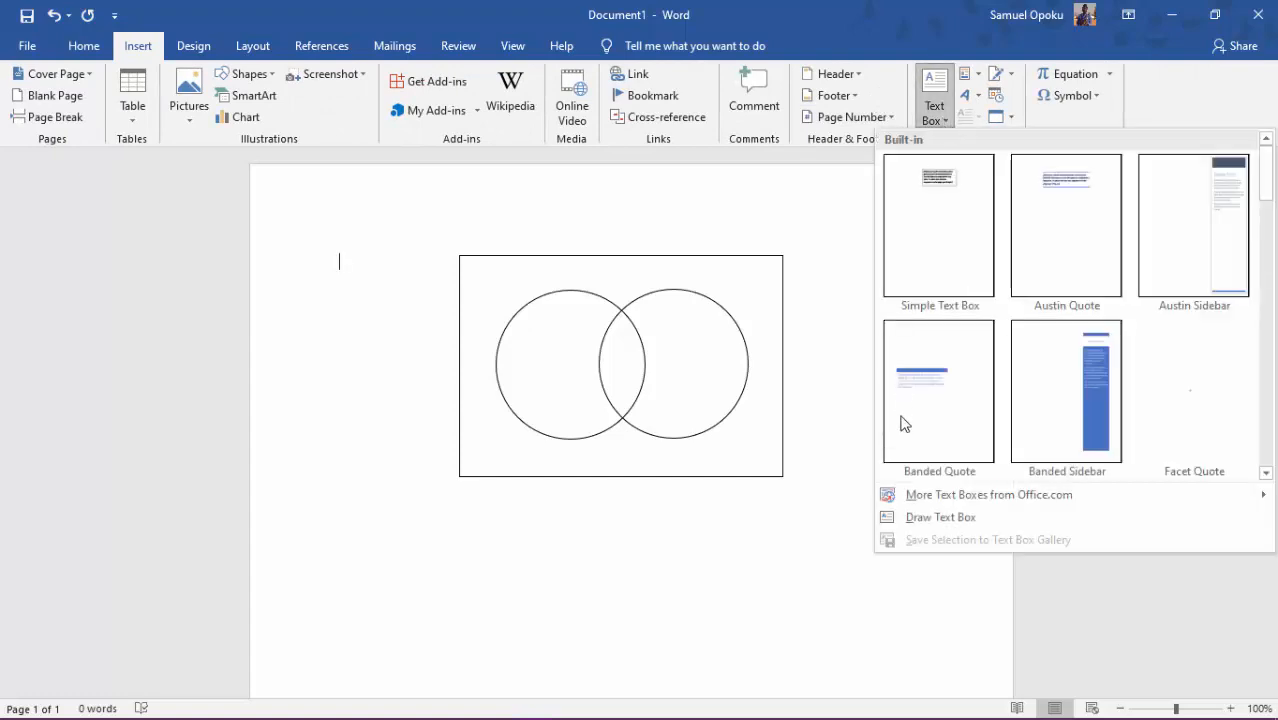
pyautogui.click(930, 518)
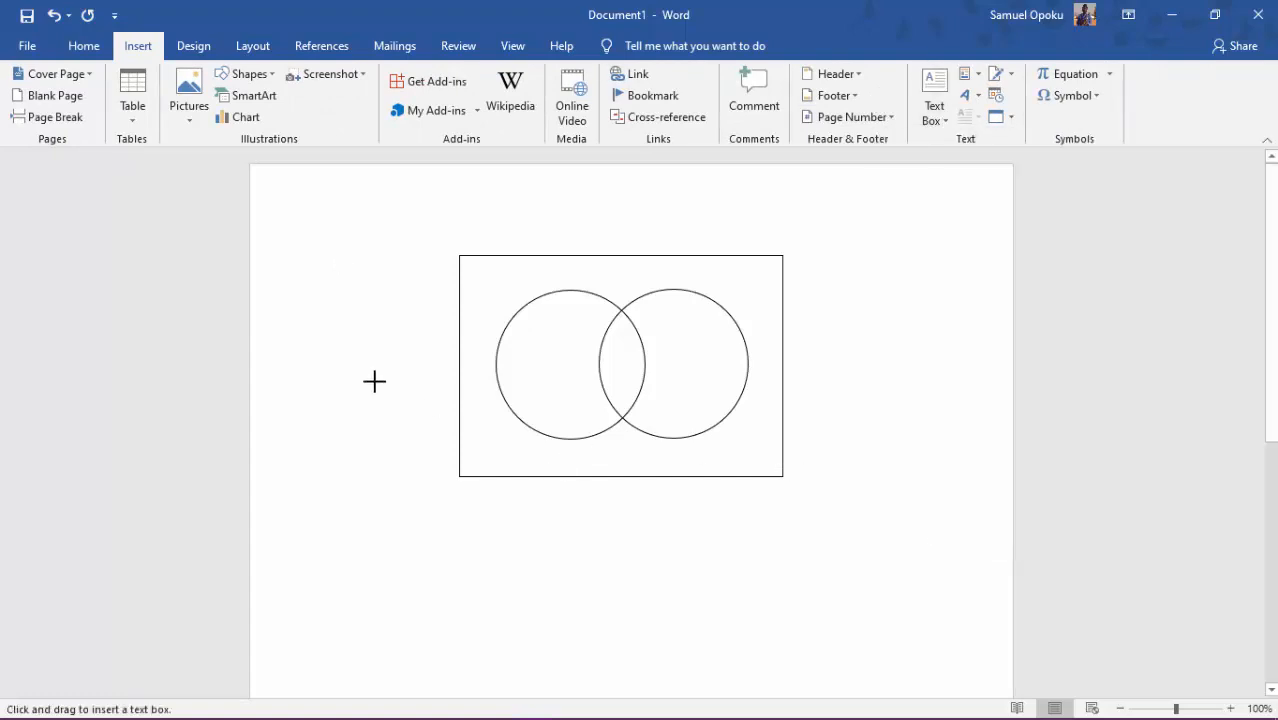
pyautogui.moveTo(351, 369); pyautogui.dragTo(436, 408)
# Remove the text box's fill and outline
pyautogui.click(418, 77)
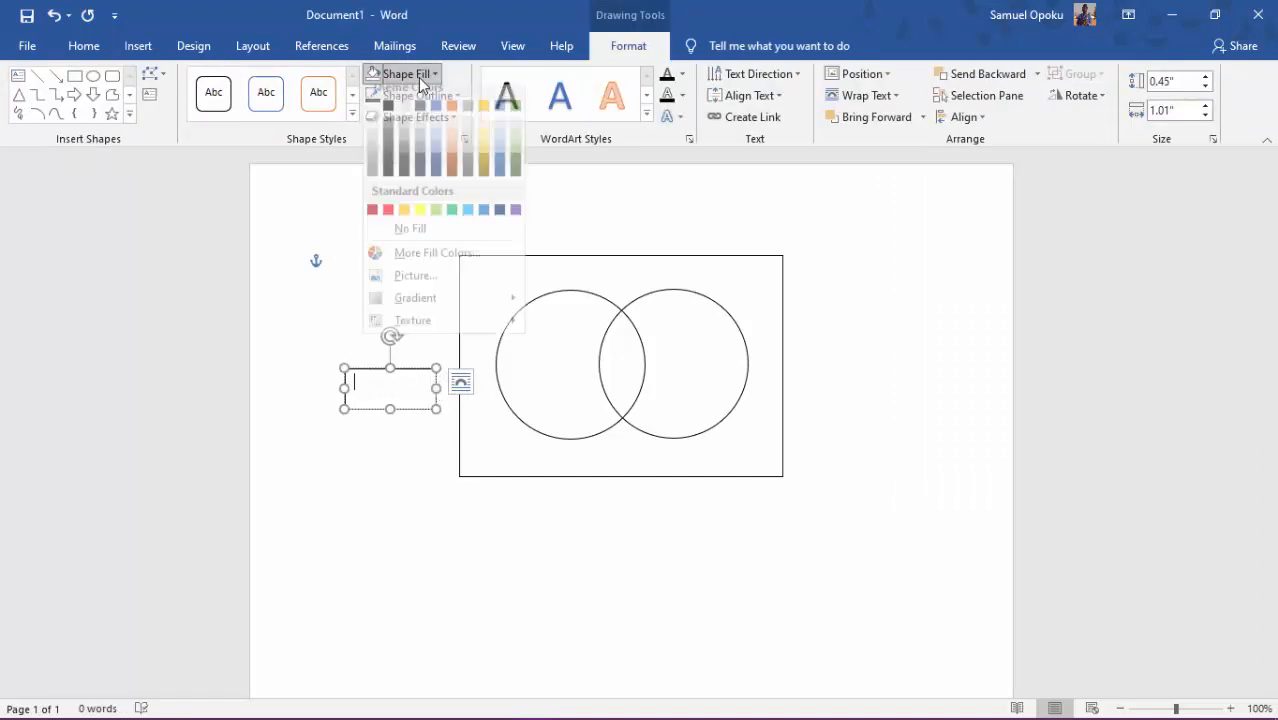
pyautogui.click(405, 240)
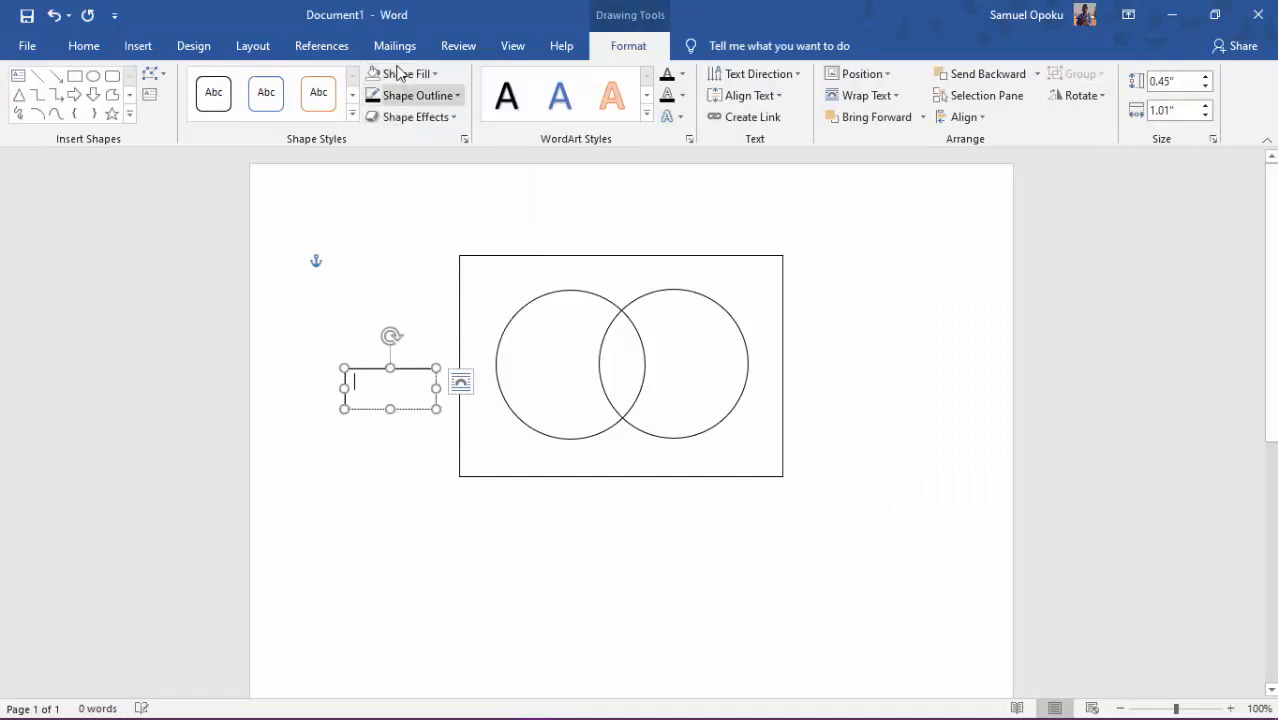
pyautogui.click(397, 100)
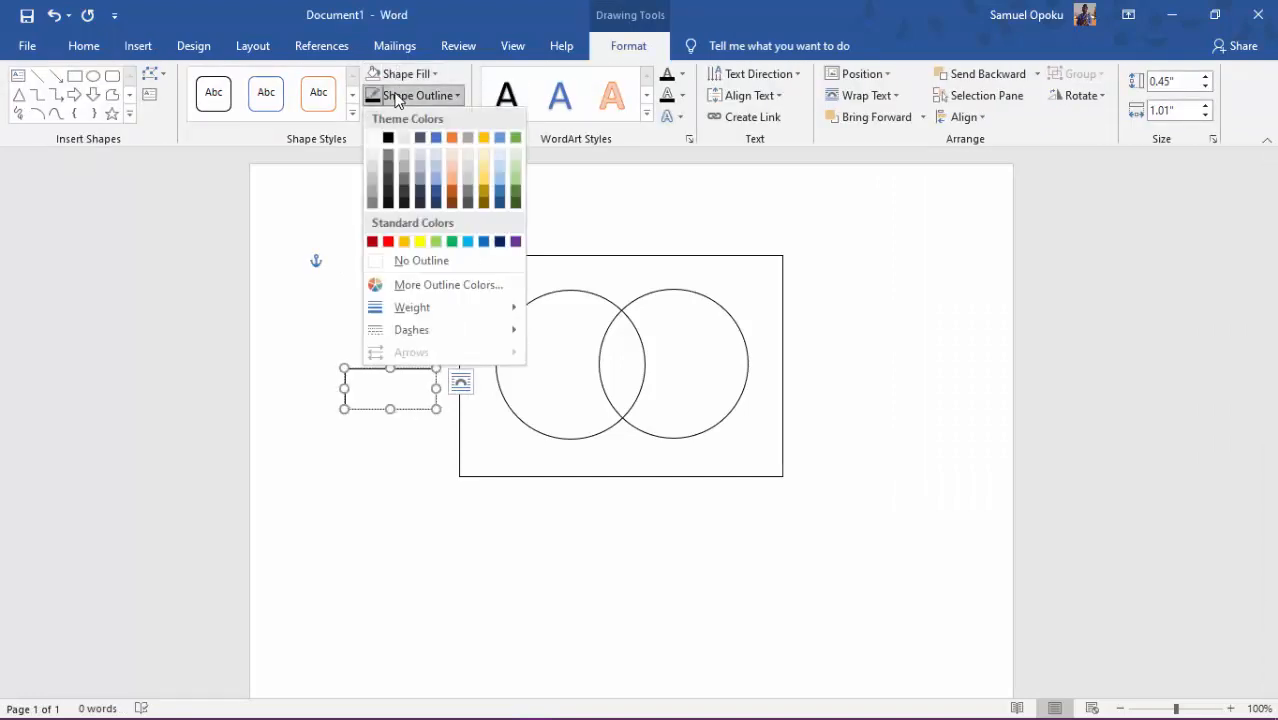
pyautogui.click(415, 260)
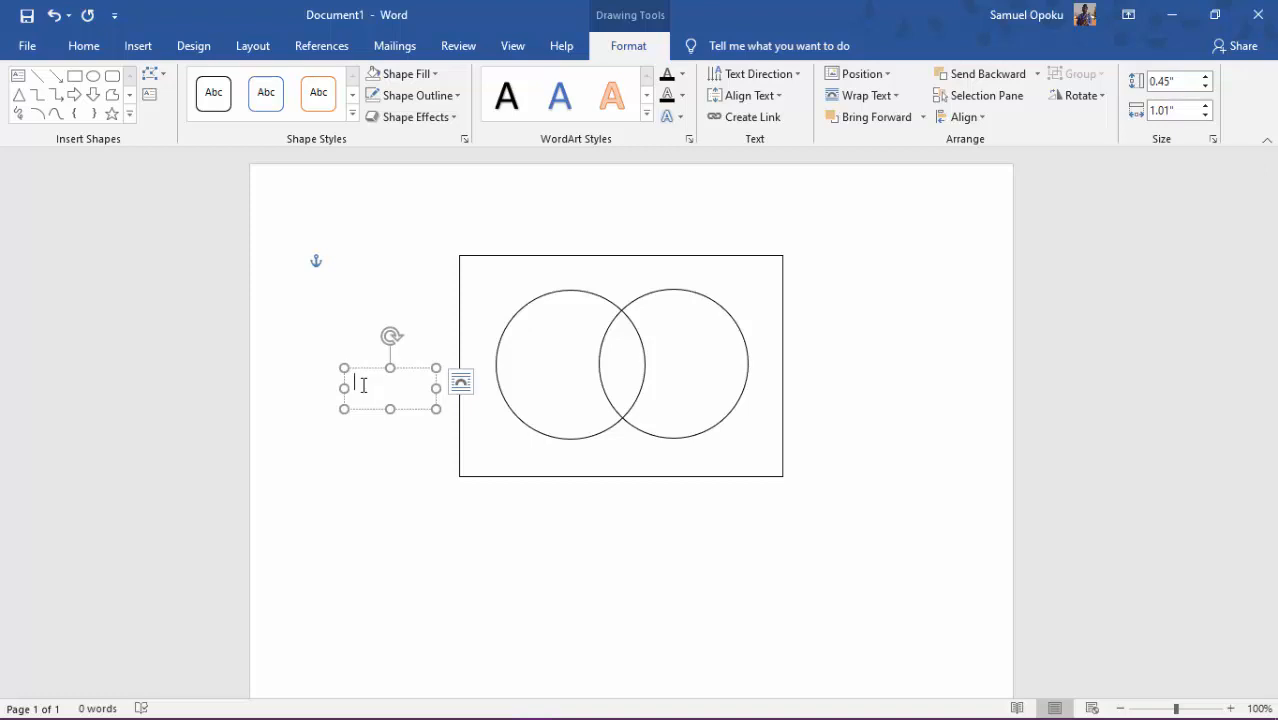
# Enter "A" in the text box and format it in Times New Roman, size 14
pyautogui.write('A')
pyautogui.hotkey('ctrl', 'a')
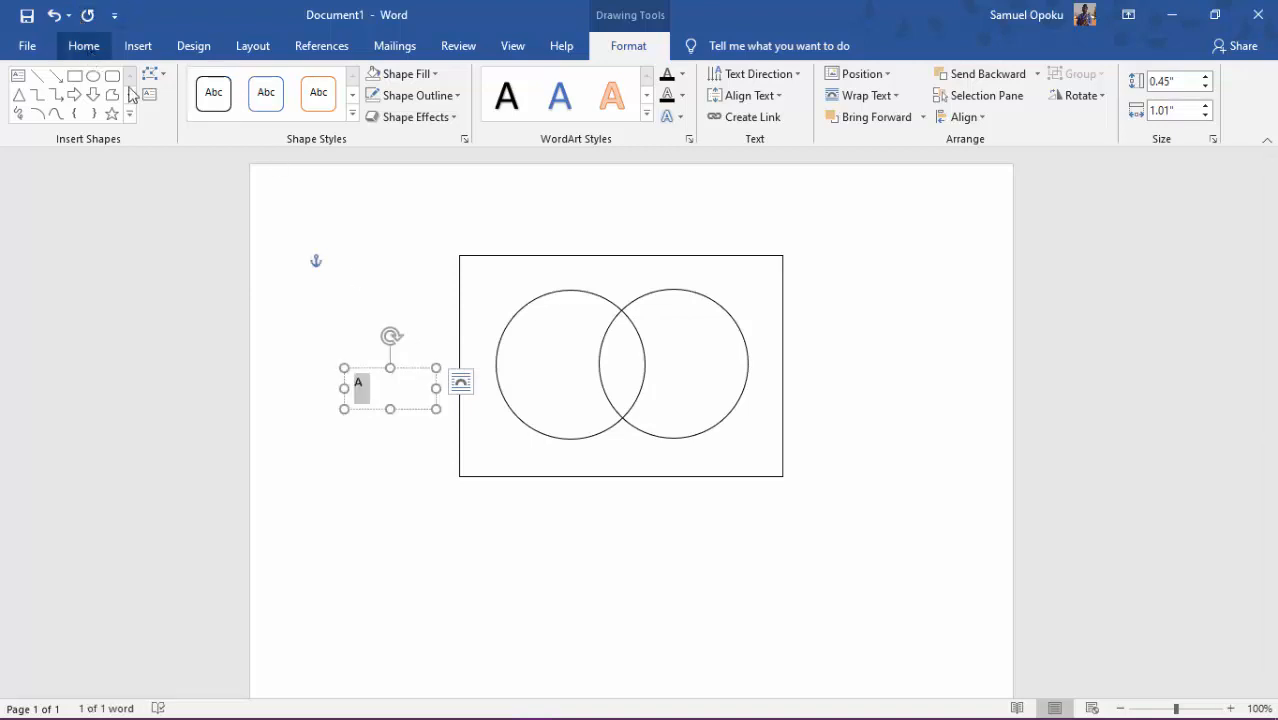
pyautogui.click(389, 396)
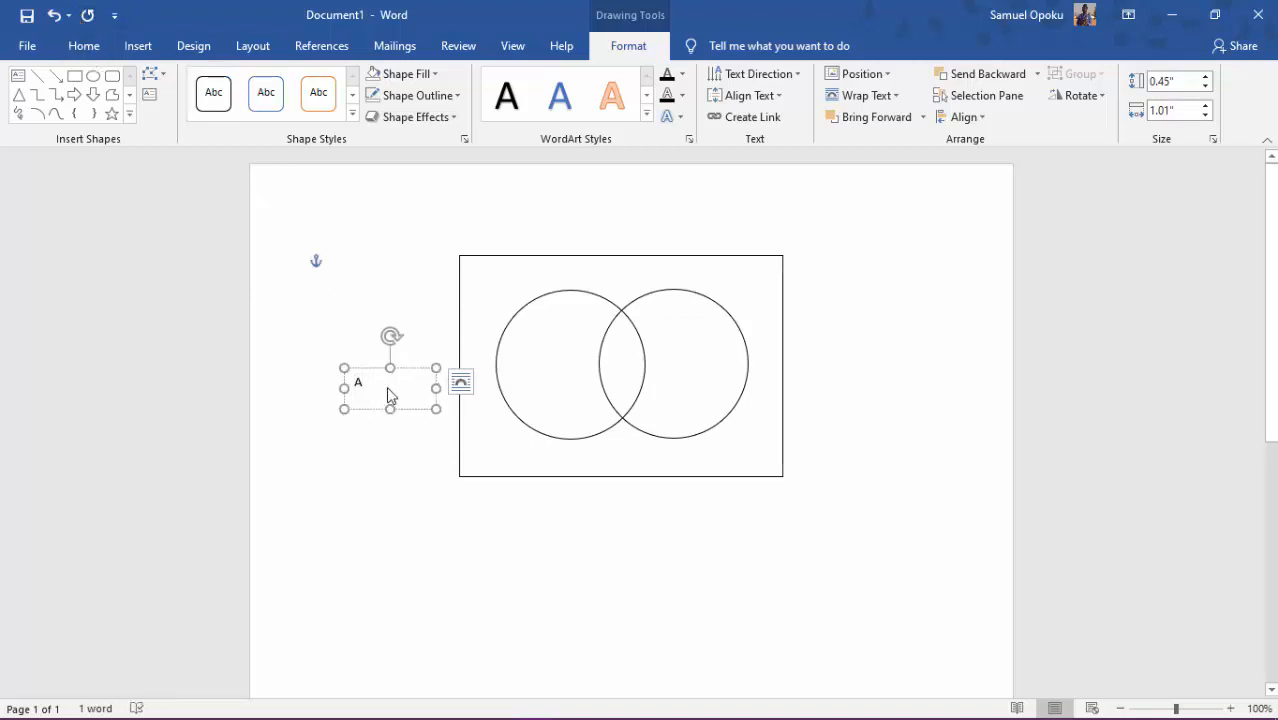
pyautogui.press('ctrl')
pyautogui.press('ctrl')
pyautogui.press('ctrl')
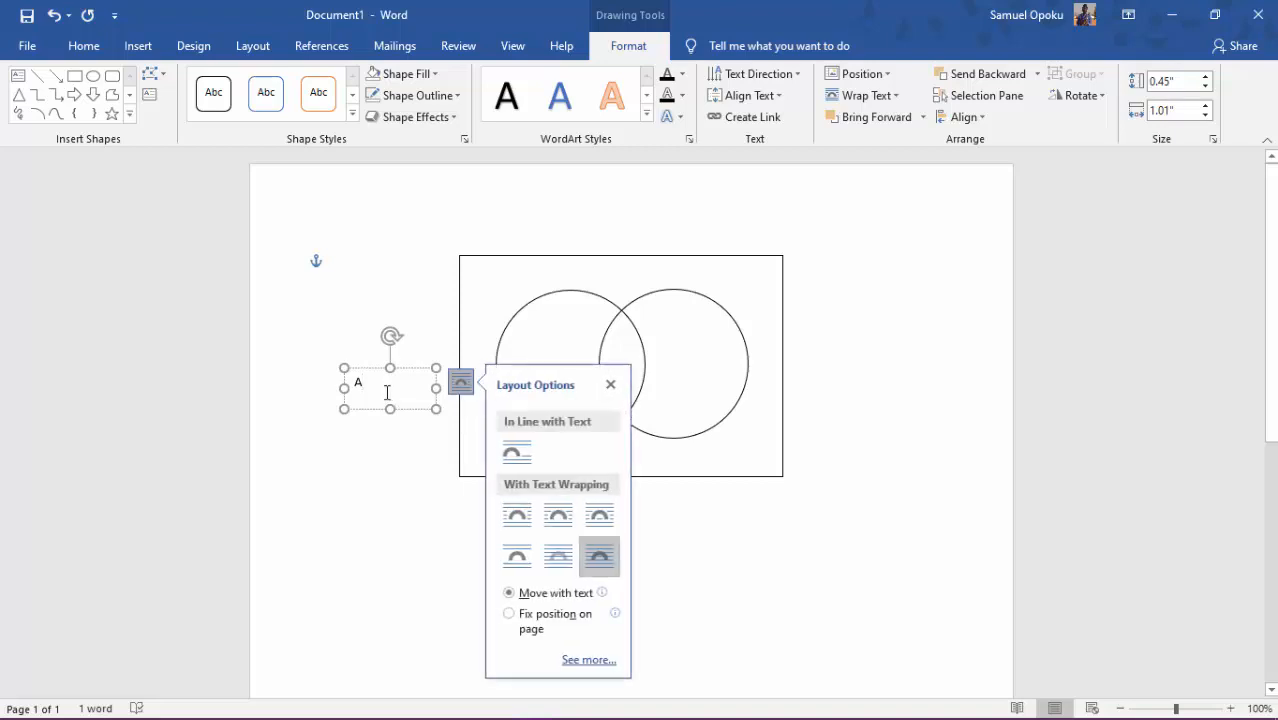
pyautogui.hotkey('ctrl', 'a')
pyautogui.click(84, 46)
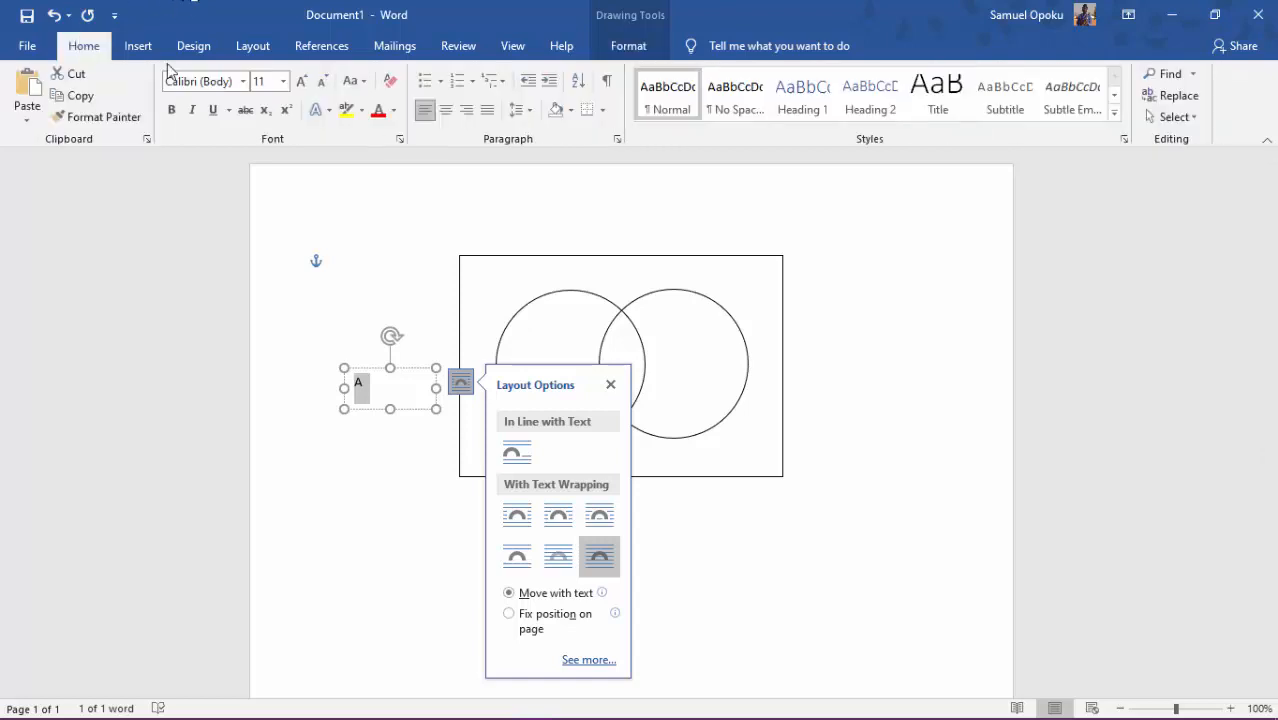
pyautogui.click(242, 82)
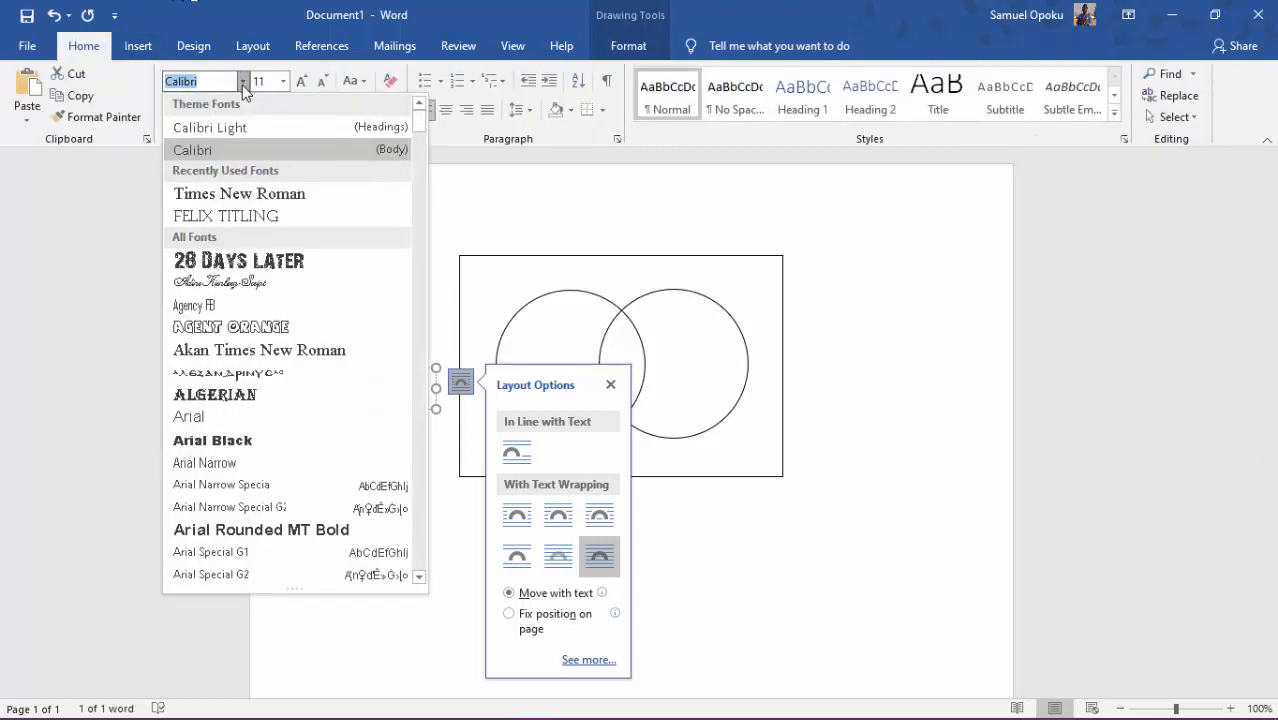
pyautogui.click(218, 192)
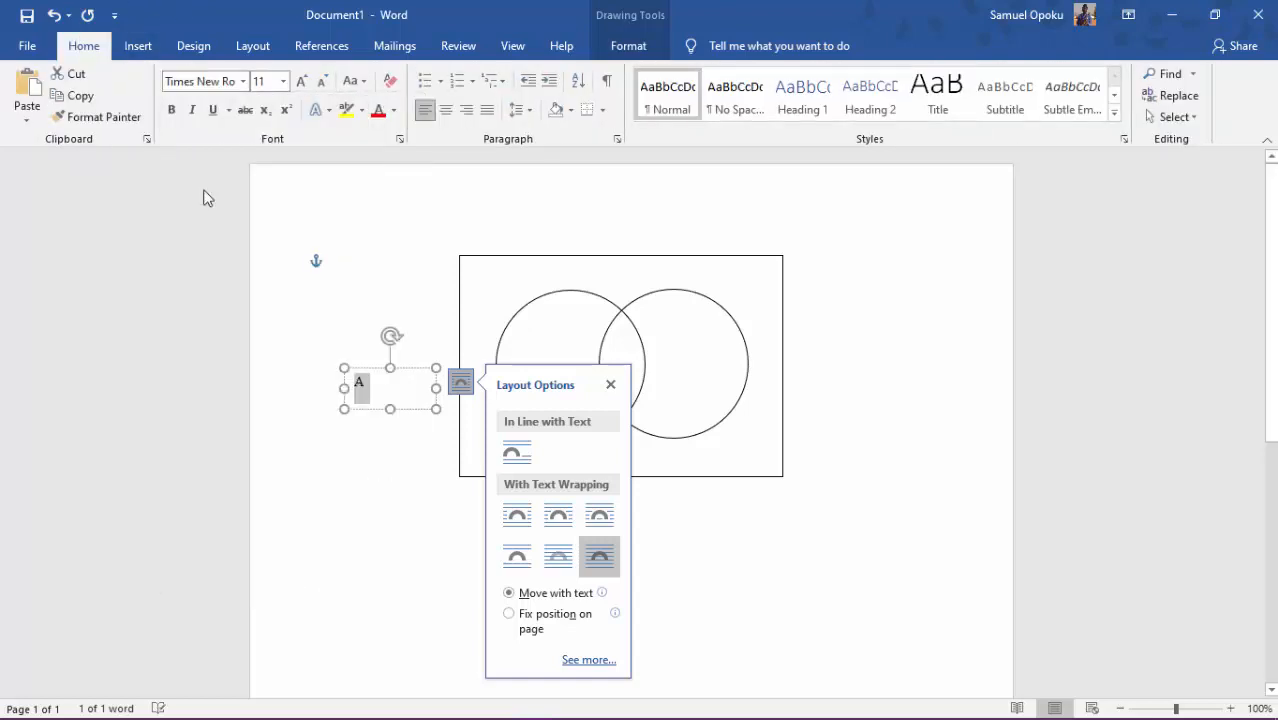
pyautogui.click(284, 82)
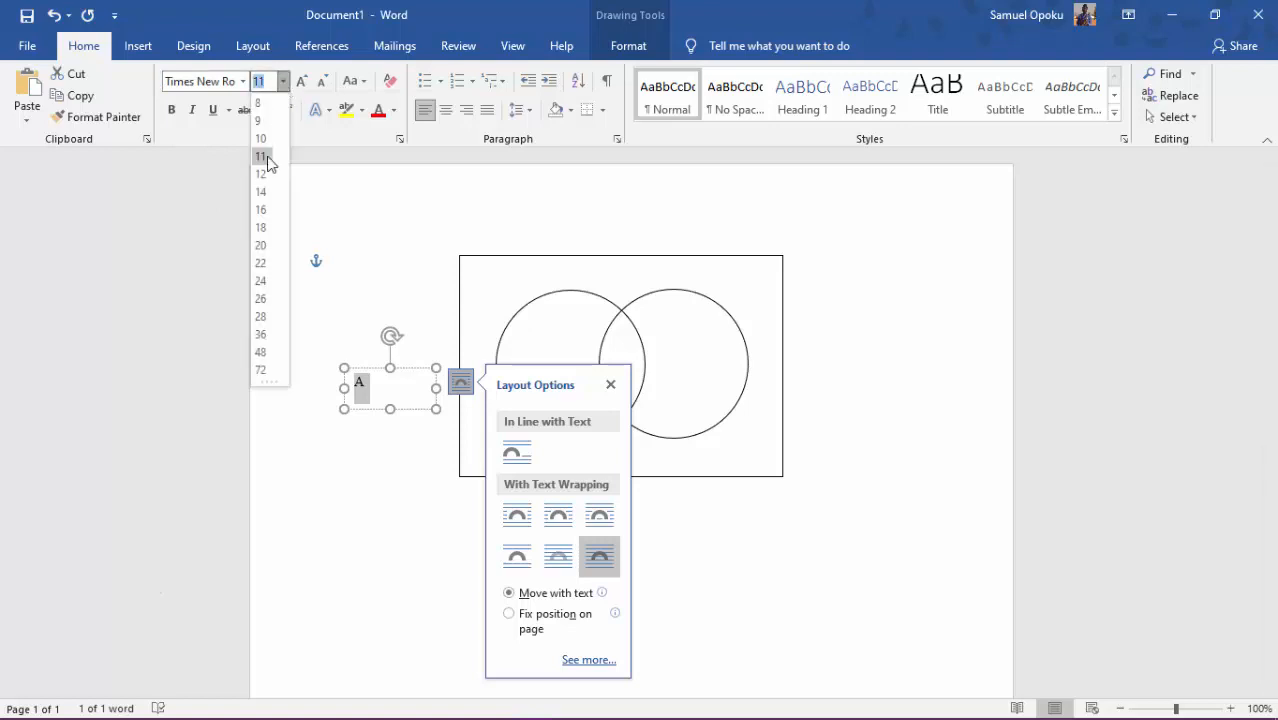
pyautogui.click(262, 191)
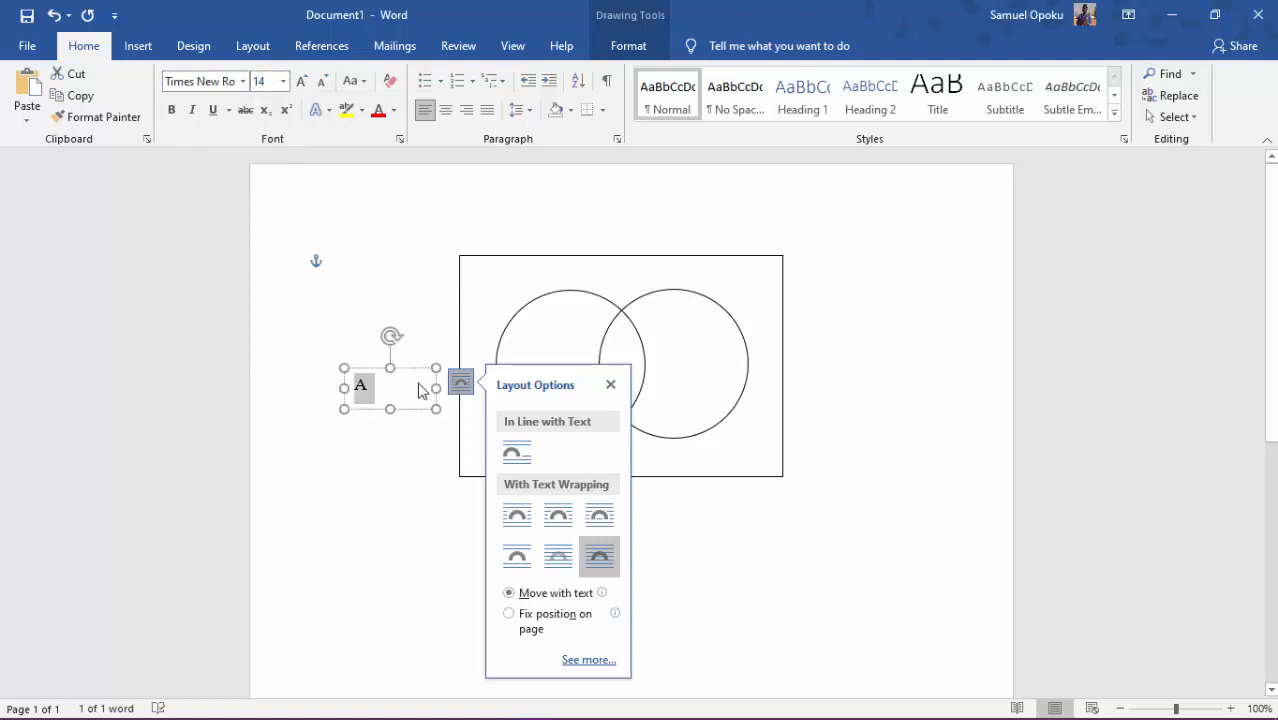
# Shrink the "A" text box, place it above the left circle, and put a copy of it above the right circle
pyautogui.moveTo(436, 391); pyautogui.dragTo(578, 266)
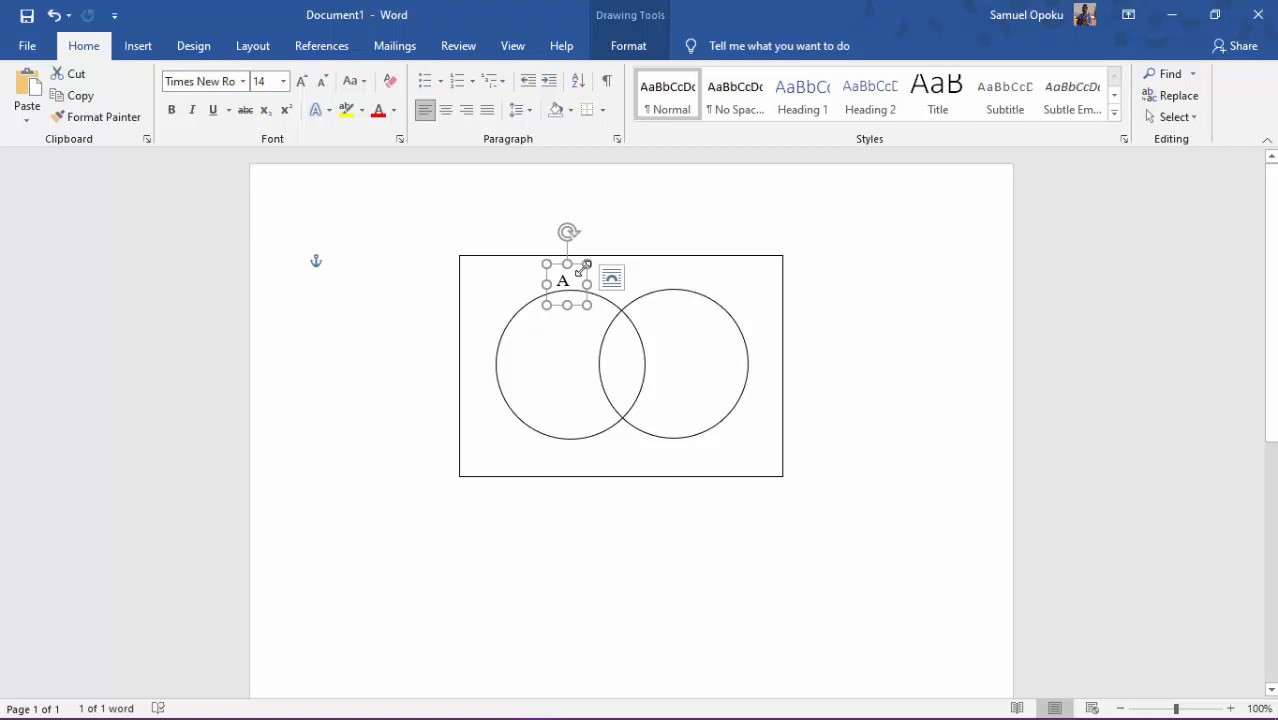
pyautogui.hotkey('ctrl', 'v')
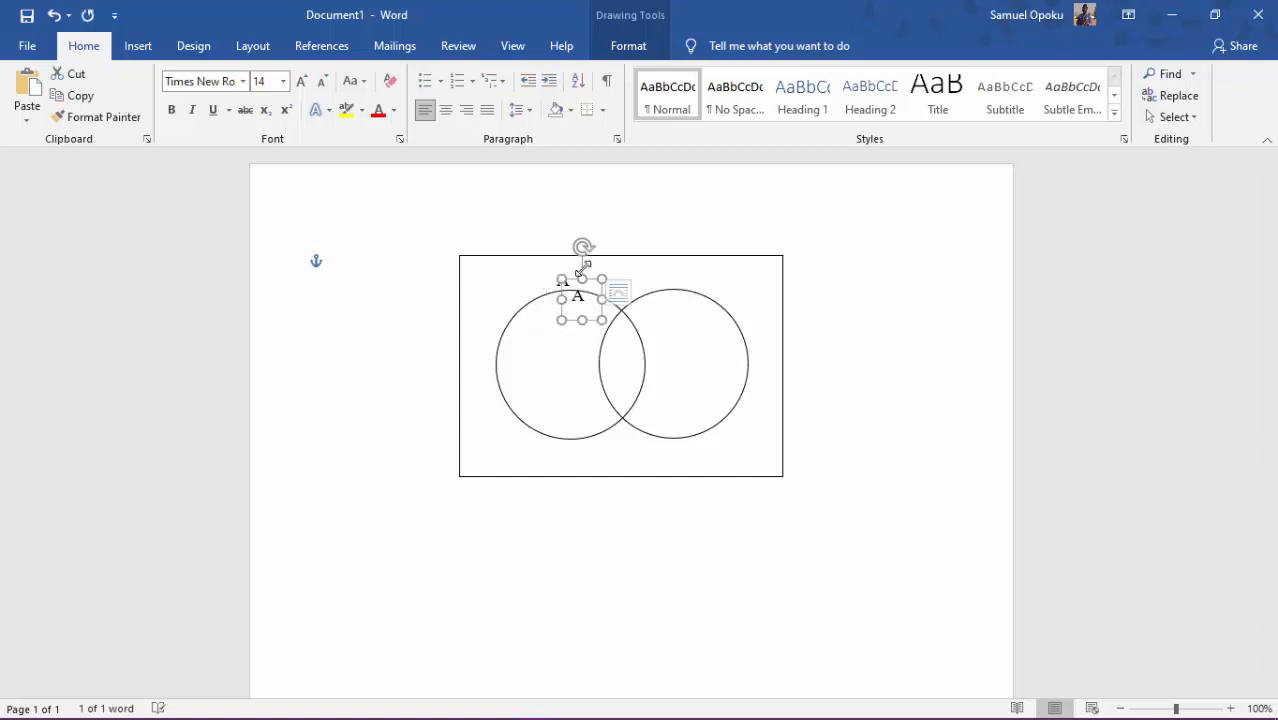
pyautogui.moveTo(660, 281); pyautogui.dragTo(687, 262)
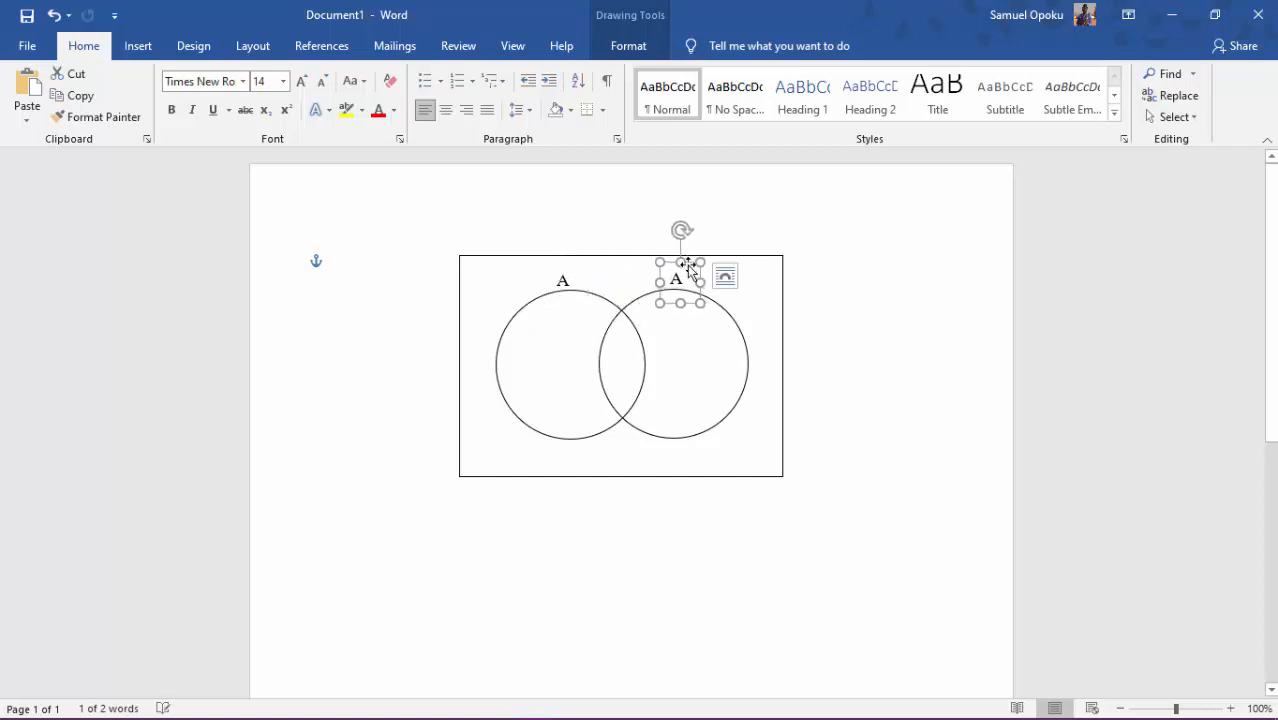
# Change the label above the right circle to "B"
pyautogui.click(684, 279)
pyautogui.press('BackSpace')
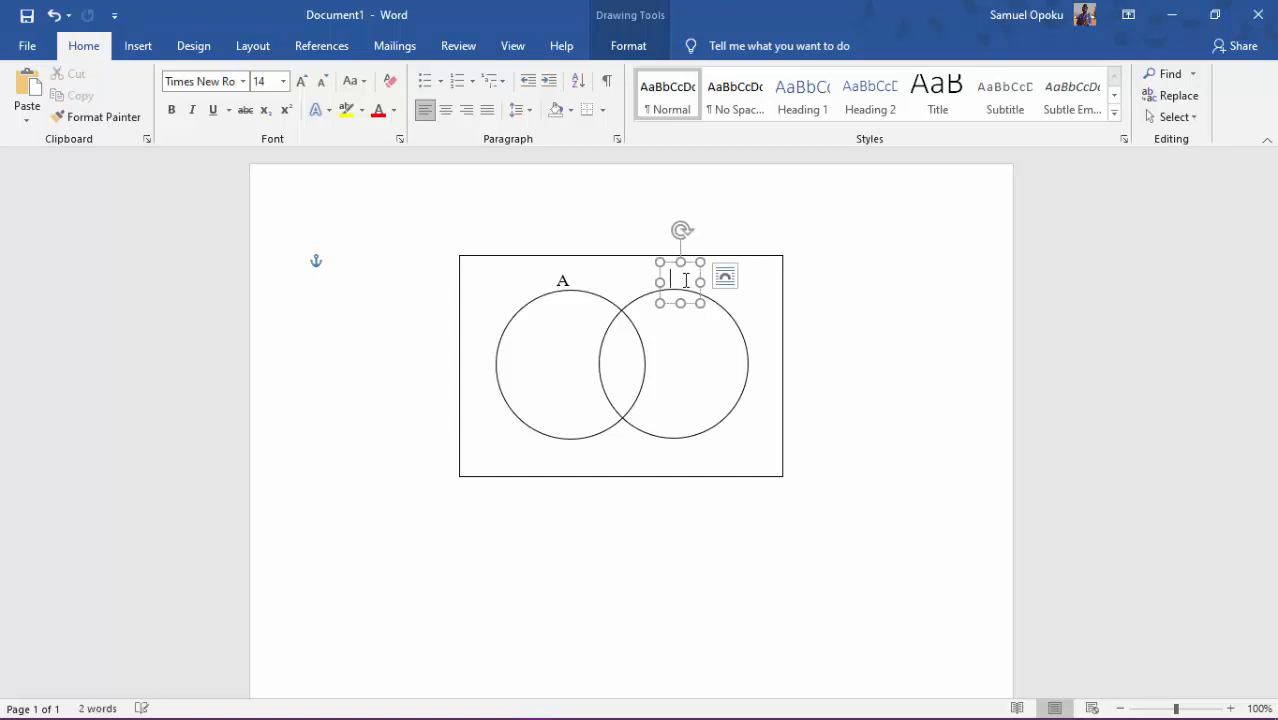
pyautogui.write('B')
pyautogui.click(824, 386)
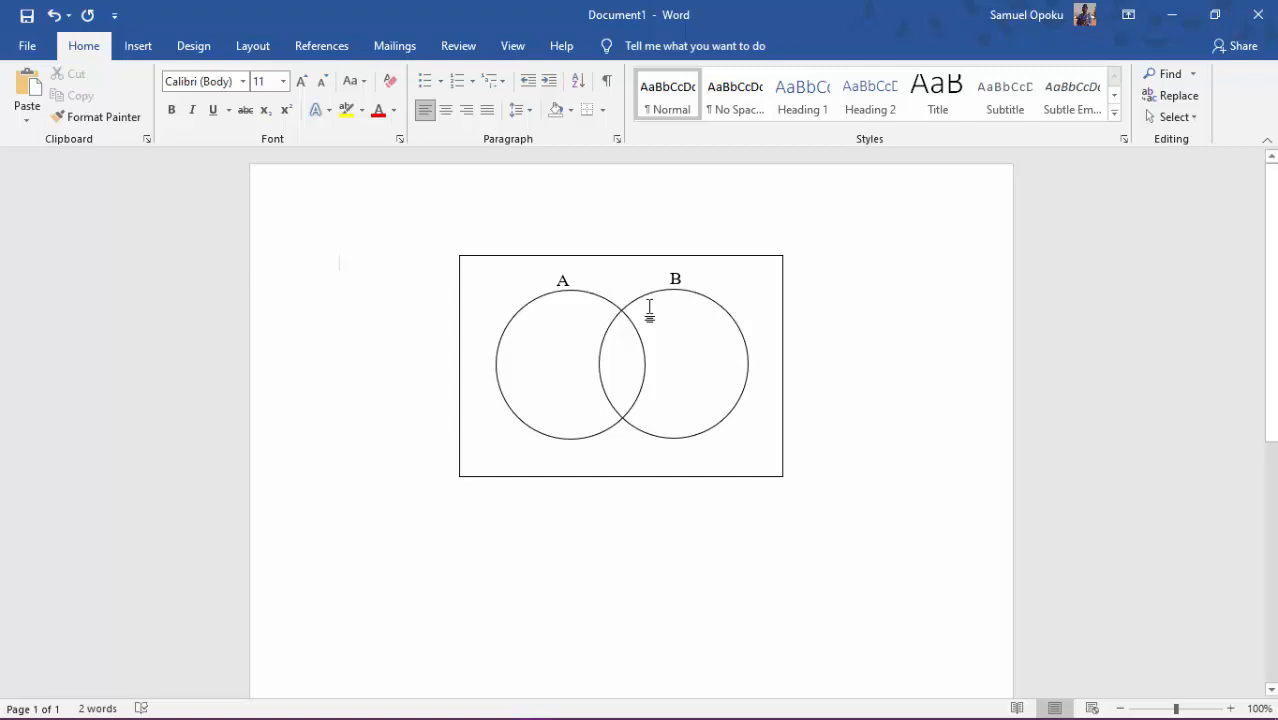
# Insert WordArt in the plain black style with shadow and place it below the rectangle
pyautogui.click(141, 47)
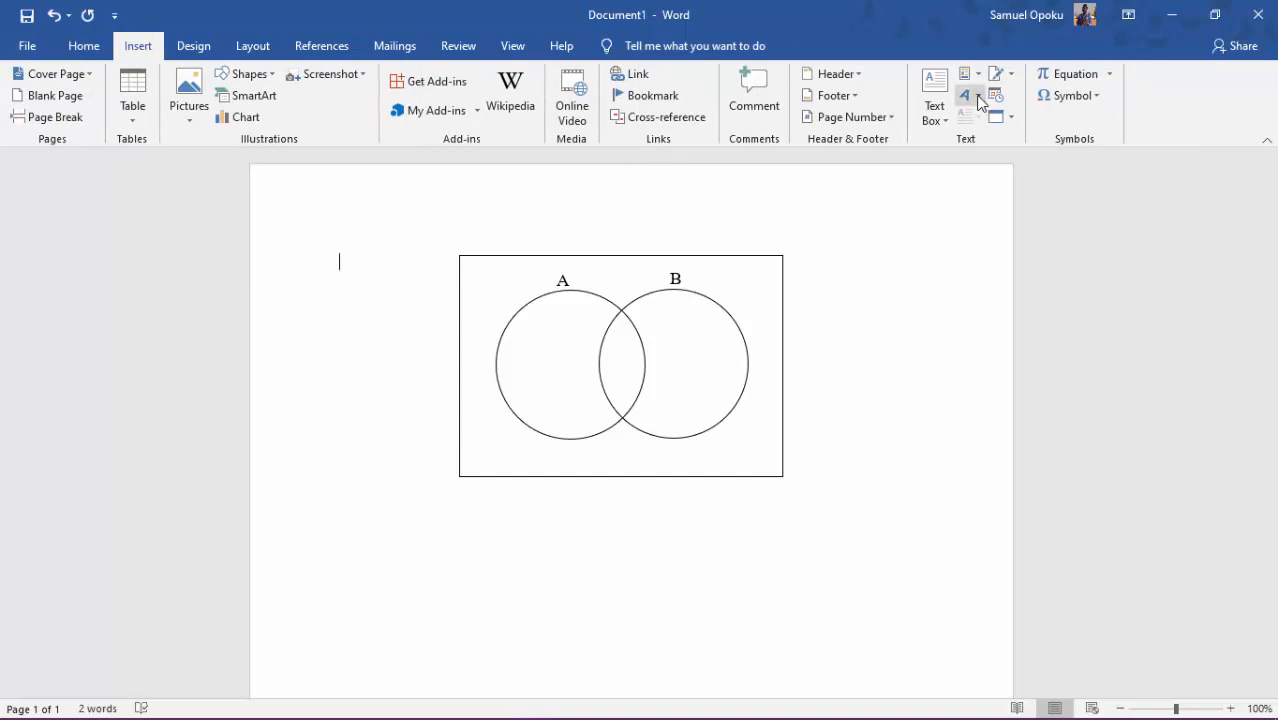
pyautogui.click(975, 96)
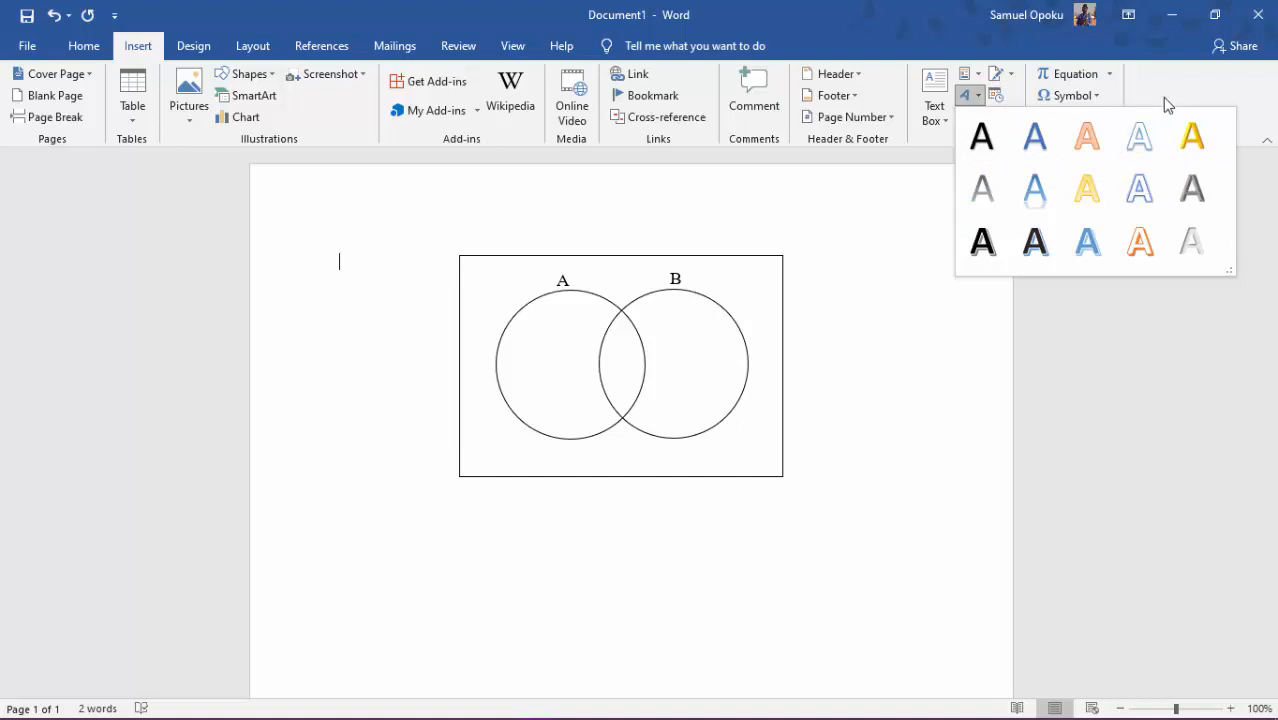
pyautogui.click(982, 151)
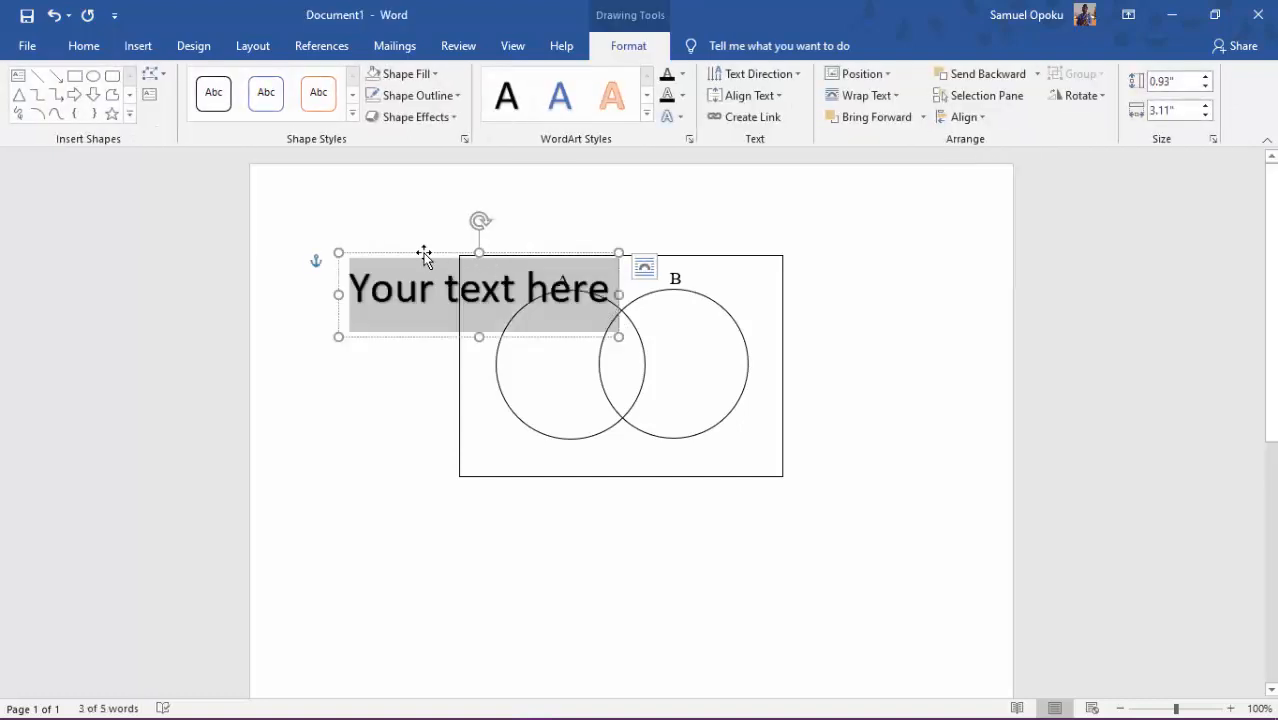
pyautogui.moveTo(425, 254); pyautogui.dragTo(557, 533)
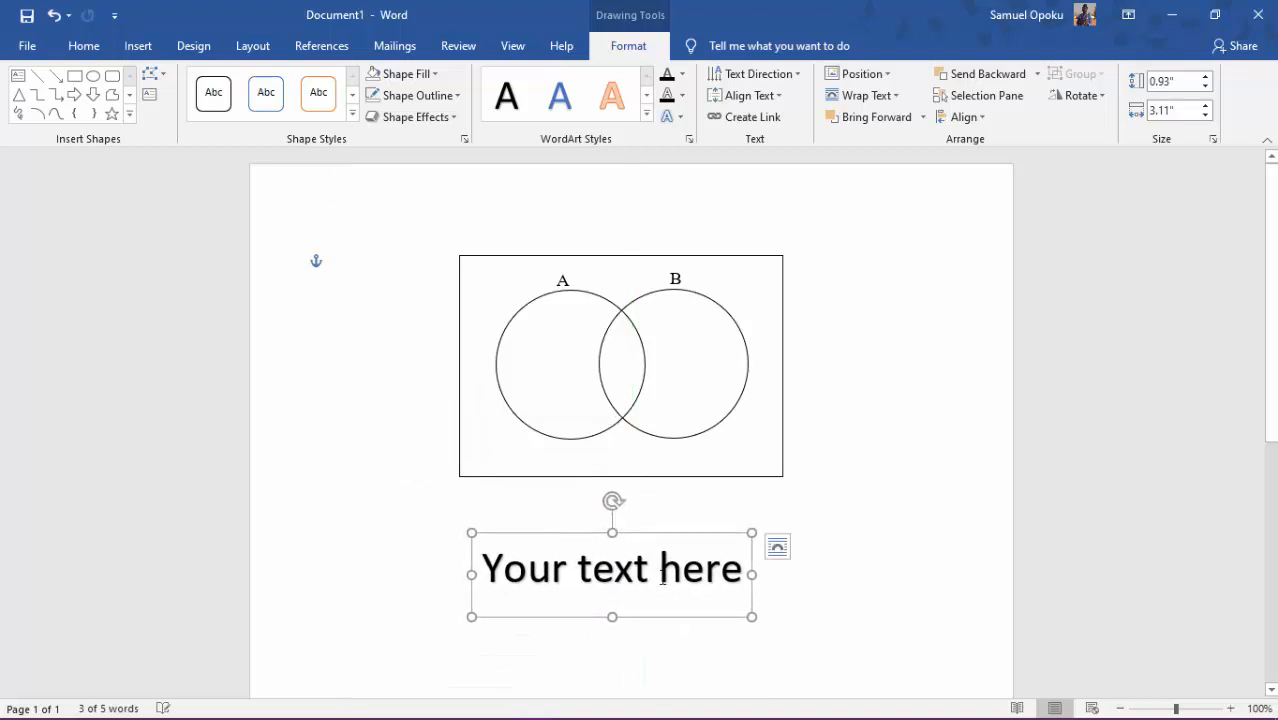
# Replace the WordArt placeholder text with "A" and move it to the upper left part of the rectangle
pyautogui.click(667, 587)
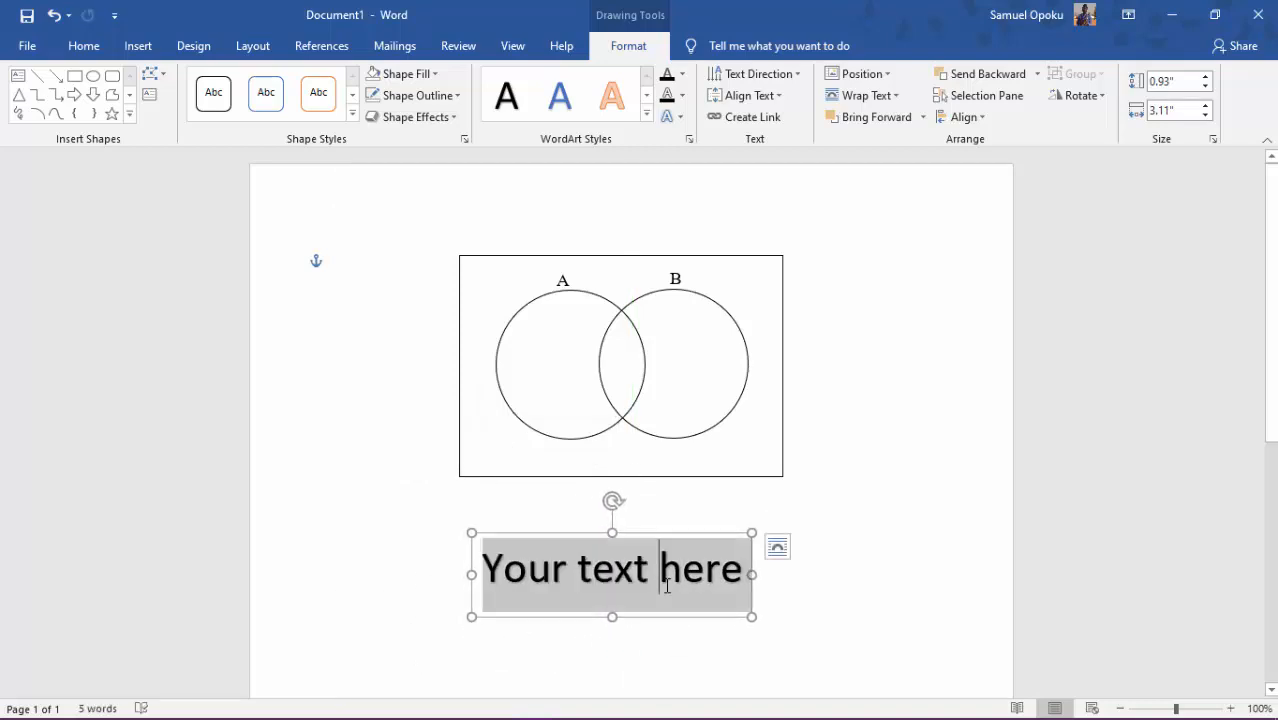
pyautogui.hotkey('ctrl', 'a')
pyautogui.write('A')
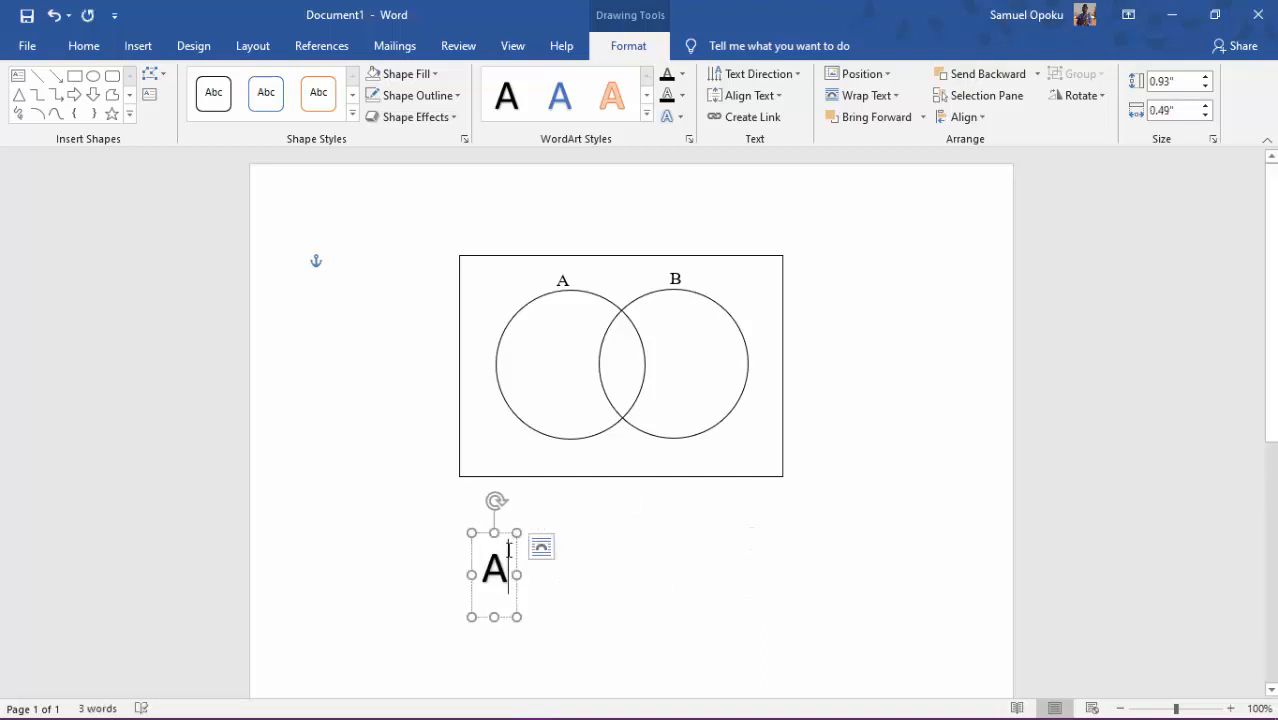
pyautogui.moveTo(505, 534); pyautogui.dragTo(520, 280)
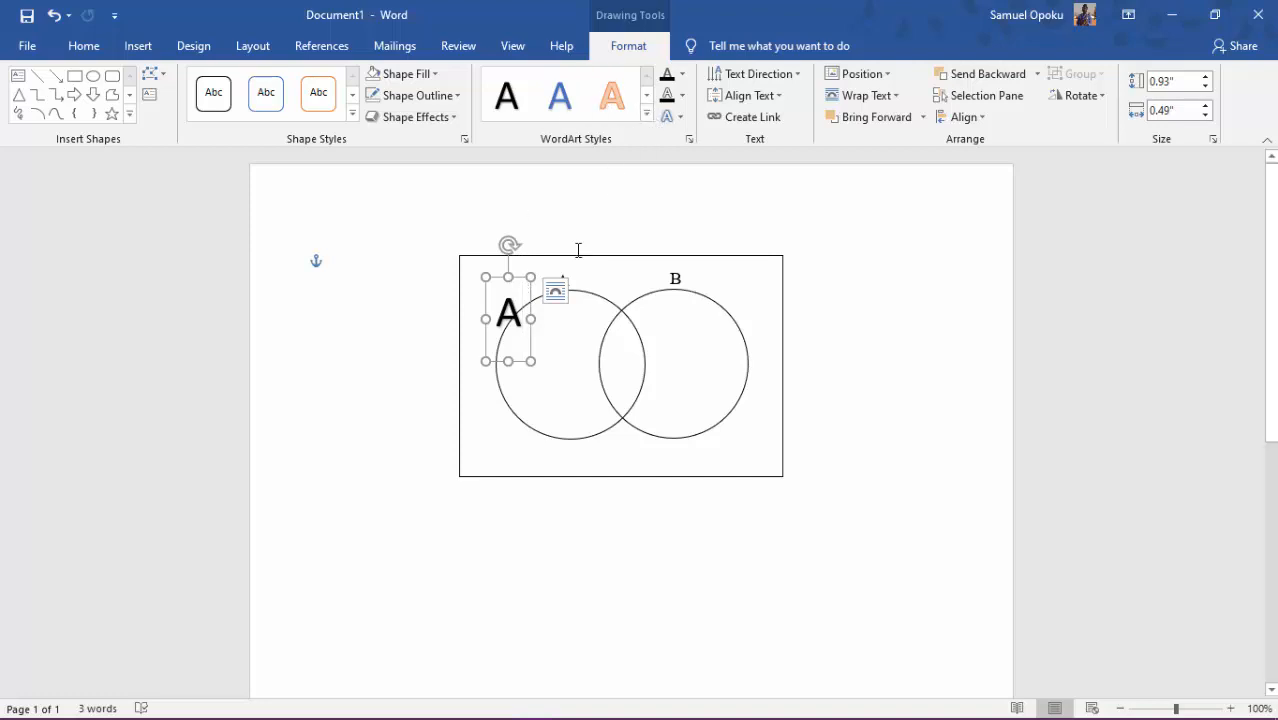
# Replace the WordArt text with "Great God of Wonders"
pyautogui.hotkey('ctrl', 'z')
pyautogui.write('g')
pyautogui.press('BackSpace')
pyautogui.write('Gr')
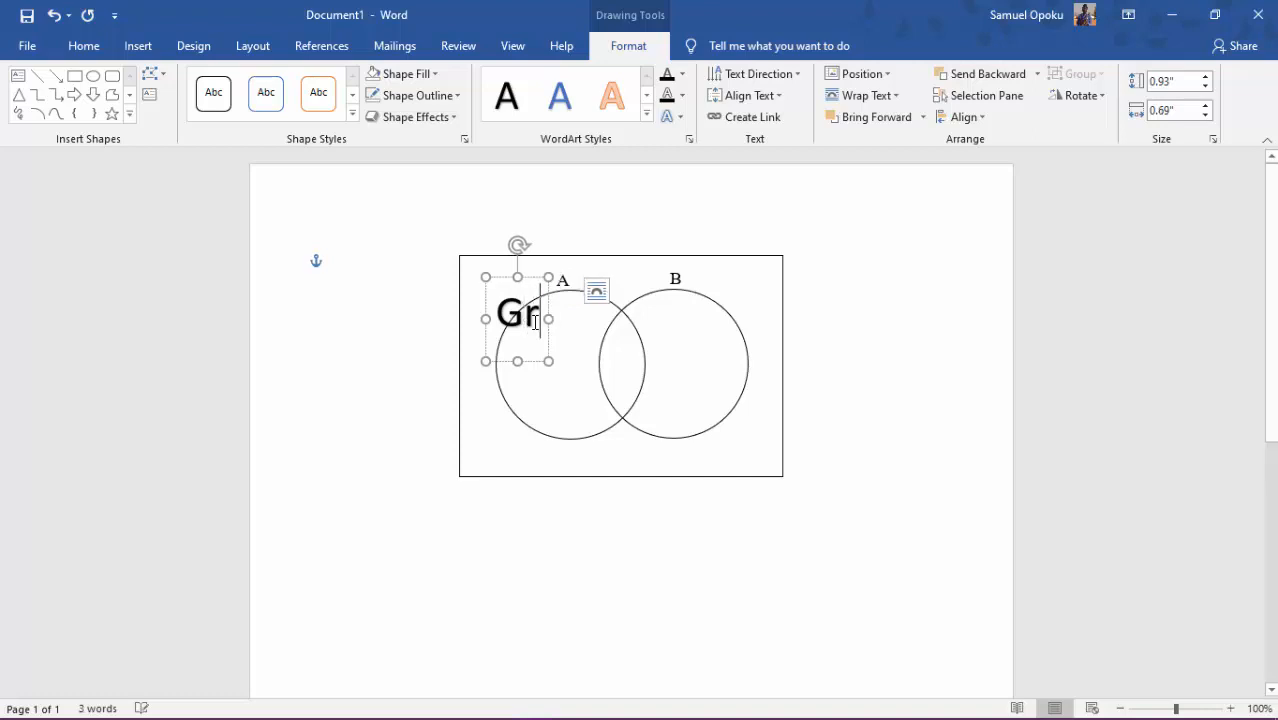
pyautogui.write('eat G')
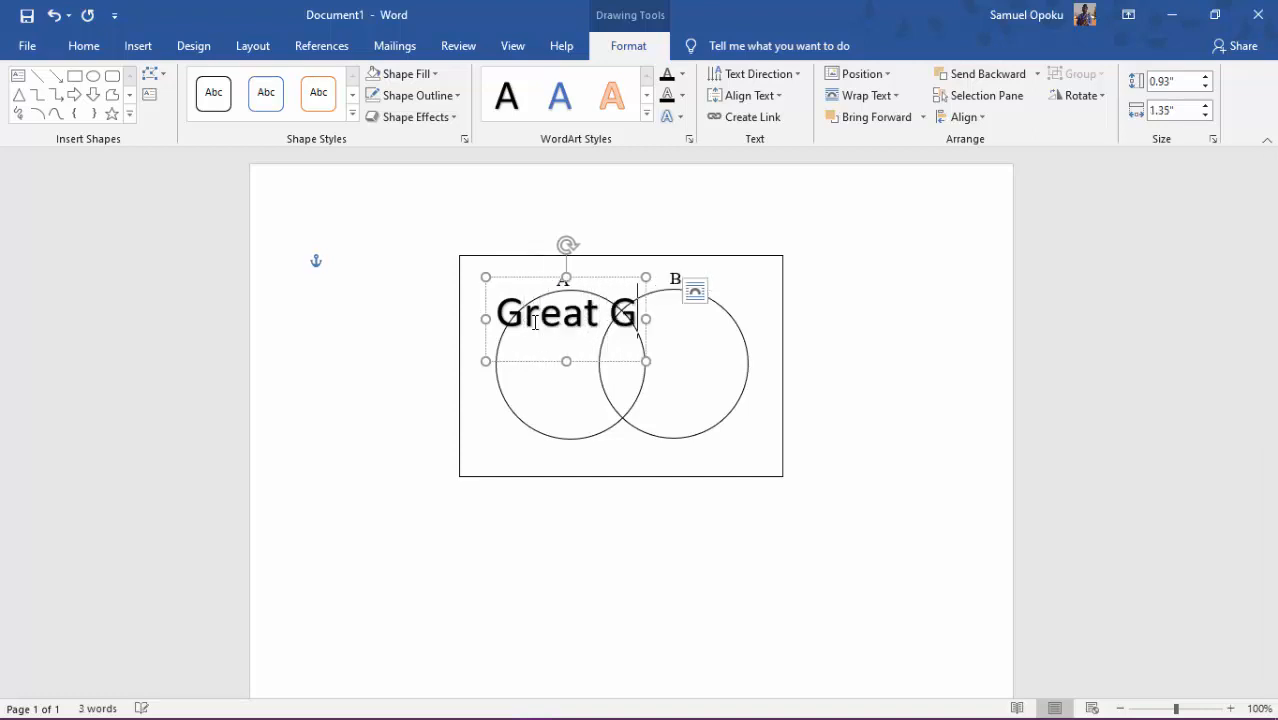
pyautogui.write('od of')
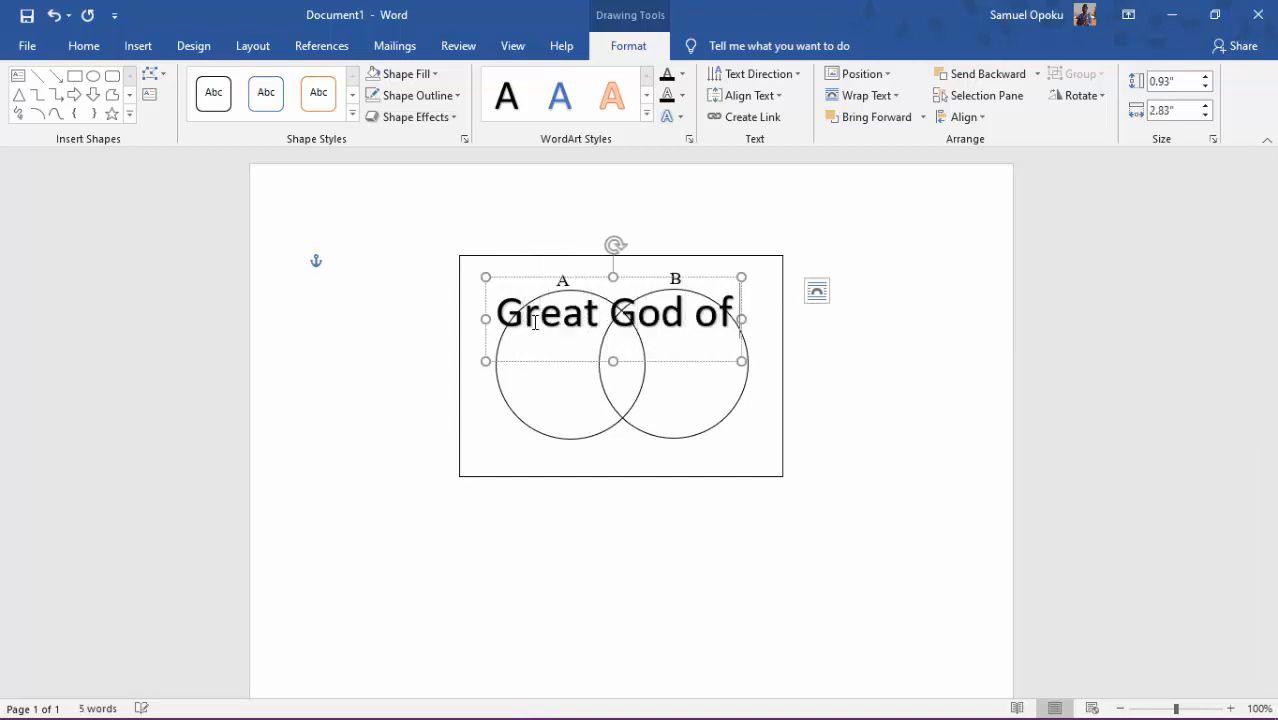
pyautogui.write(' Wonders')
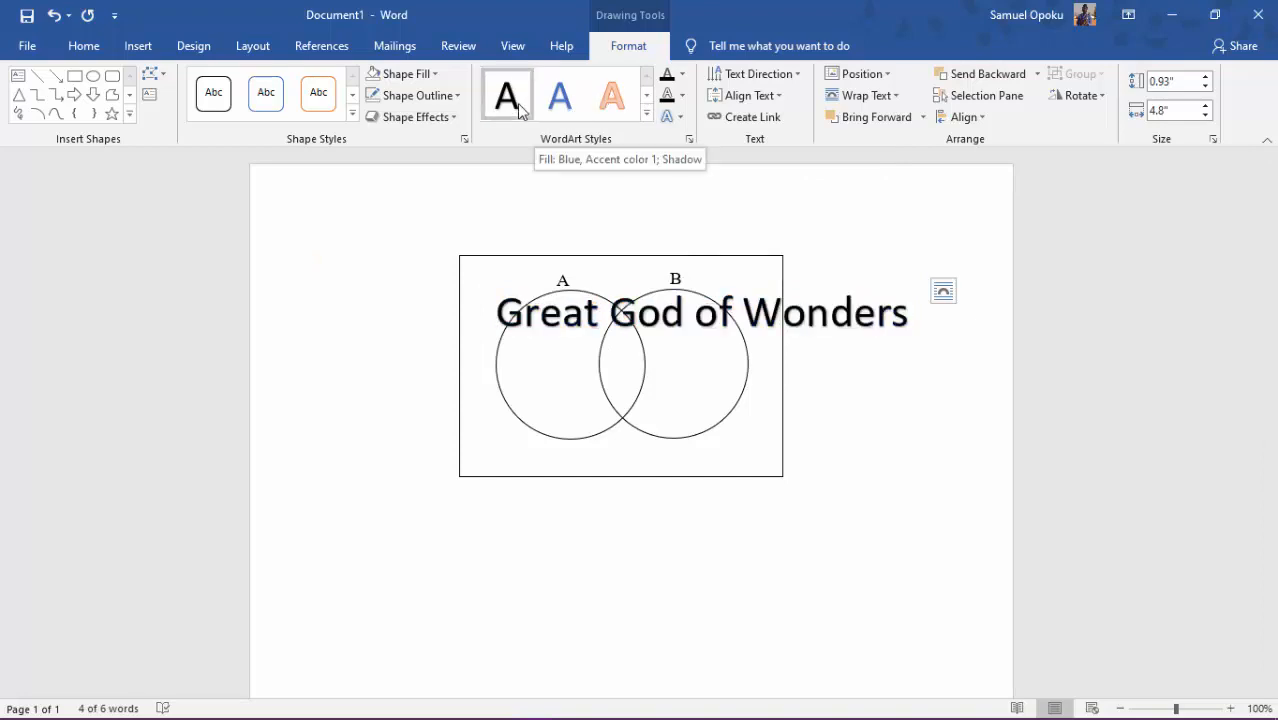
# Apply the white WordArt style with orange outline to the phrase and move it to the rectangle's lower edge
pyautogui.click(647, 115)
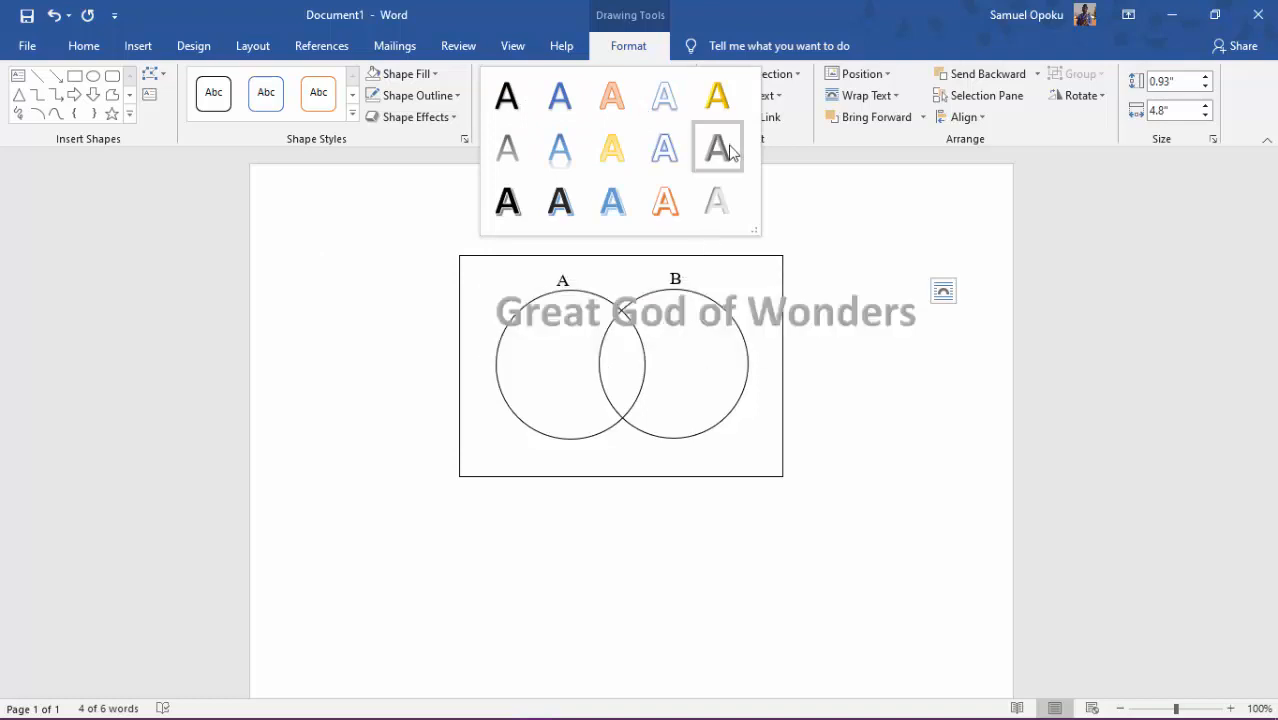
pyautogui.click(676, 205)
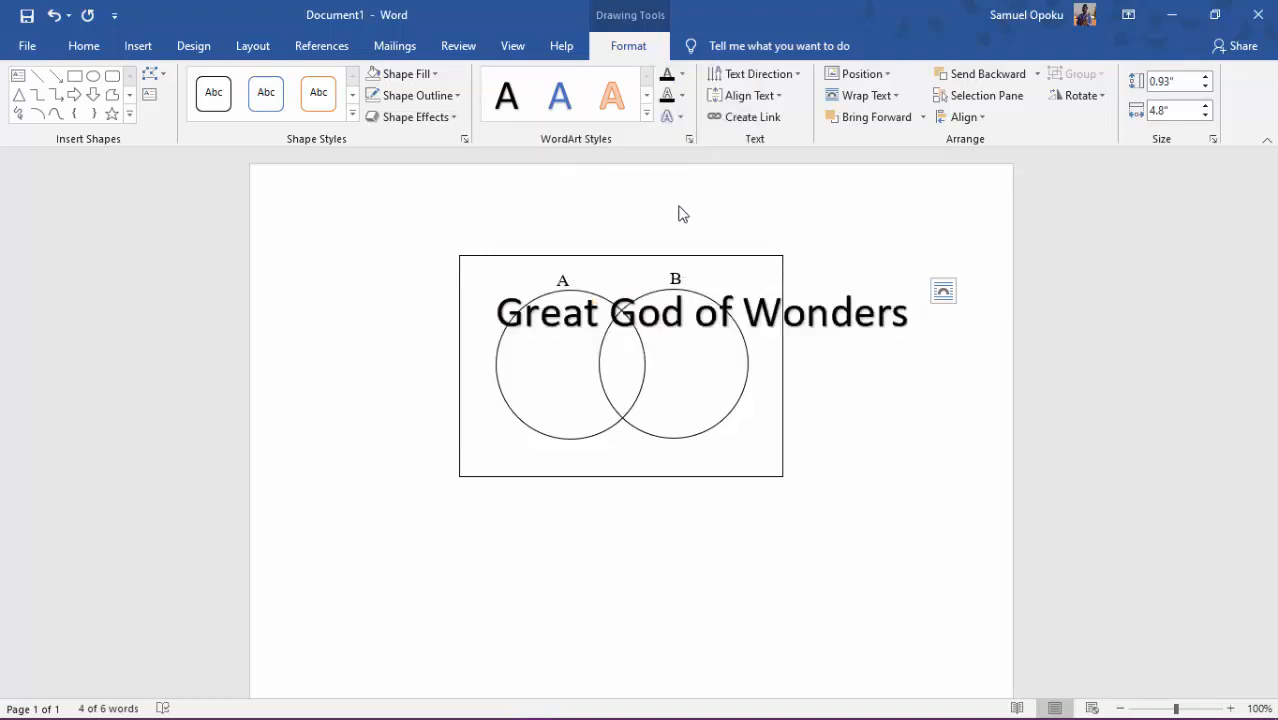
pyautogui.click(853, 211)
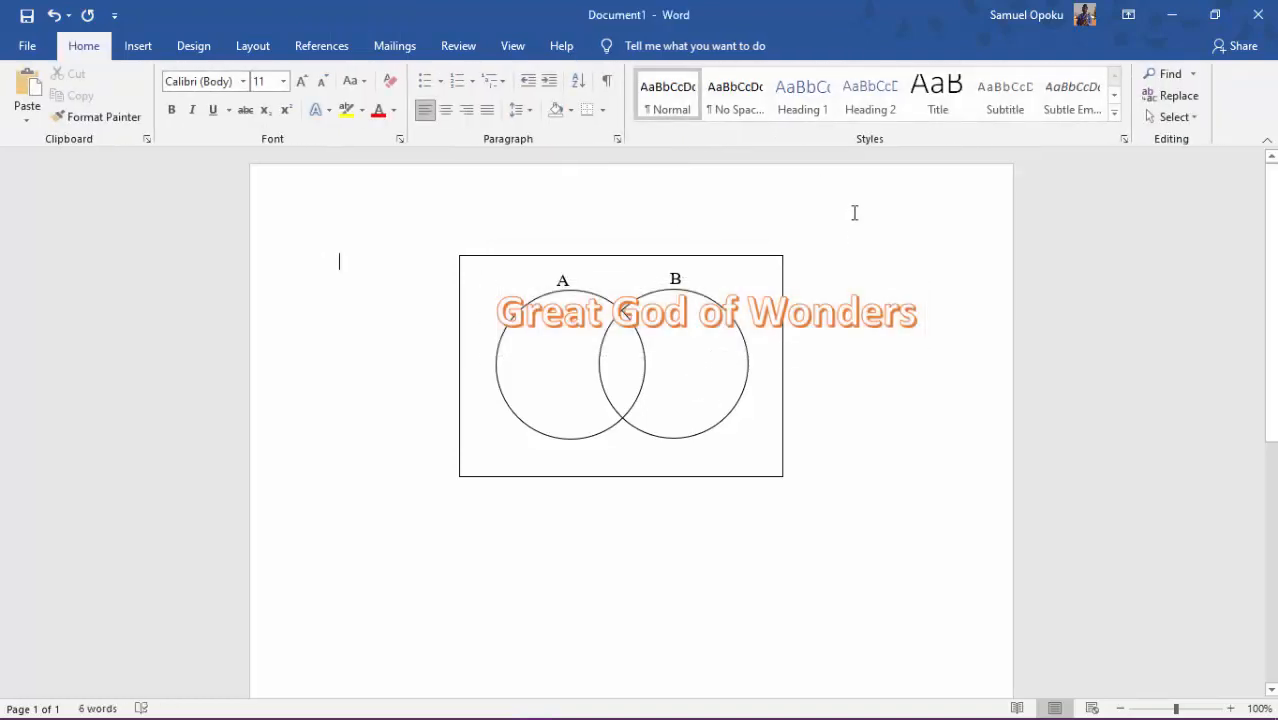
pyautogui.click(825, 318)
pyautogui.moveTo(842, 289); pyautogui.dragTo(750, 472)
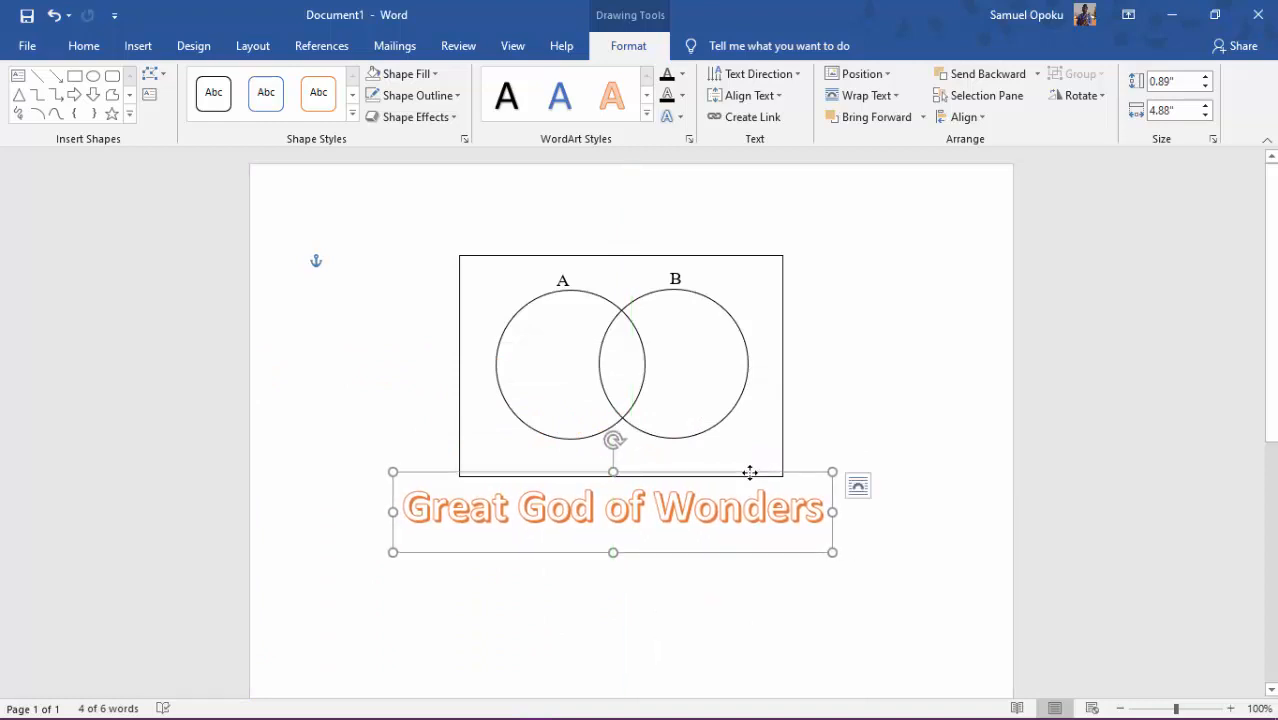